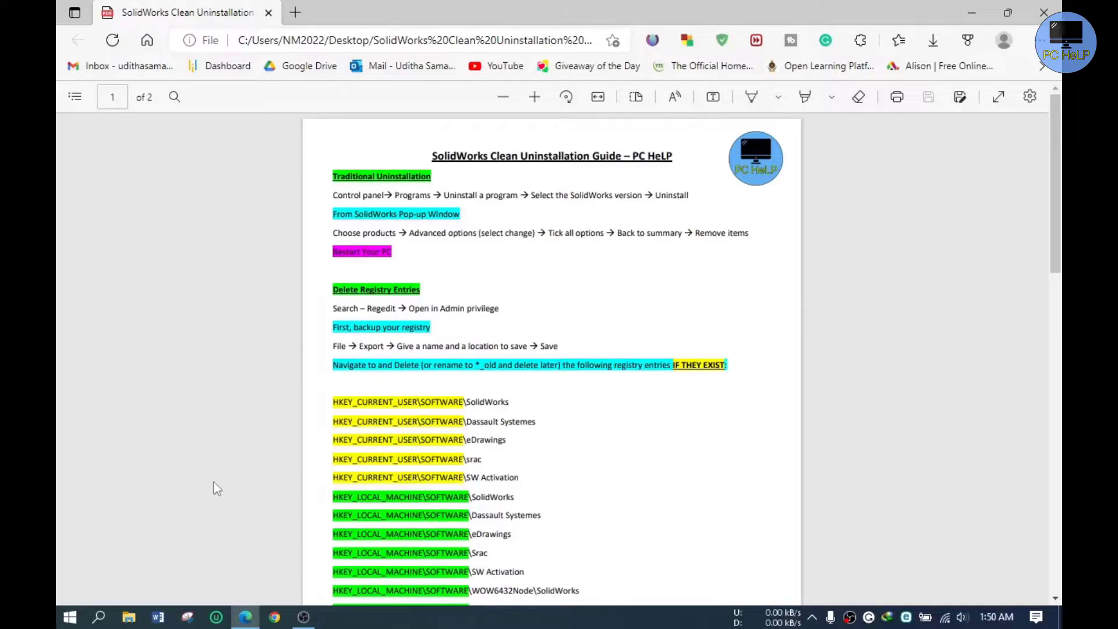
- Open the list of installed programs for uninstalling through the Control Panel's Programs category
{"action": "left_click", "coordinate": [106, 618]}
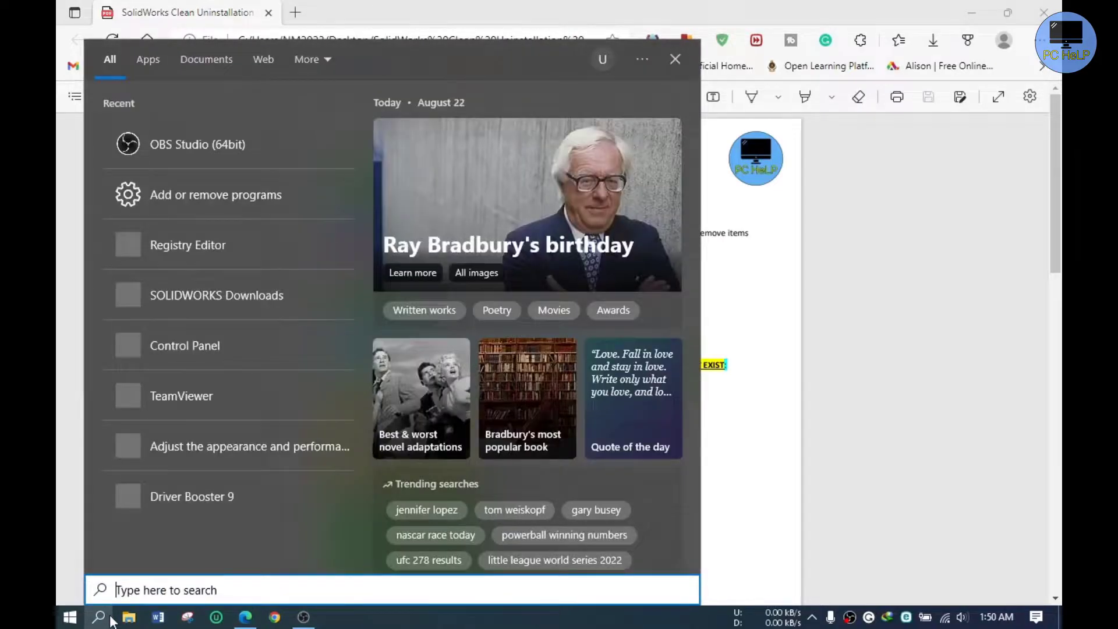
{"action": "type", "text": "control"}
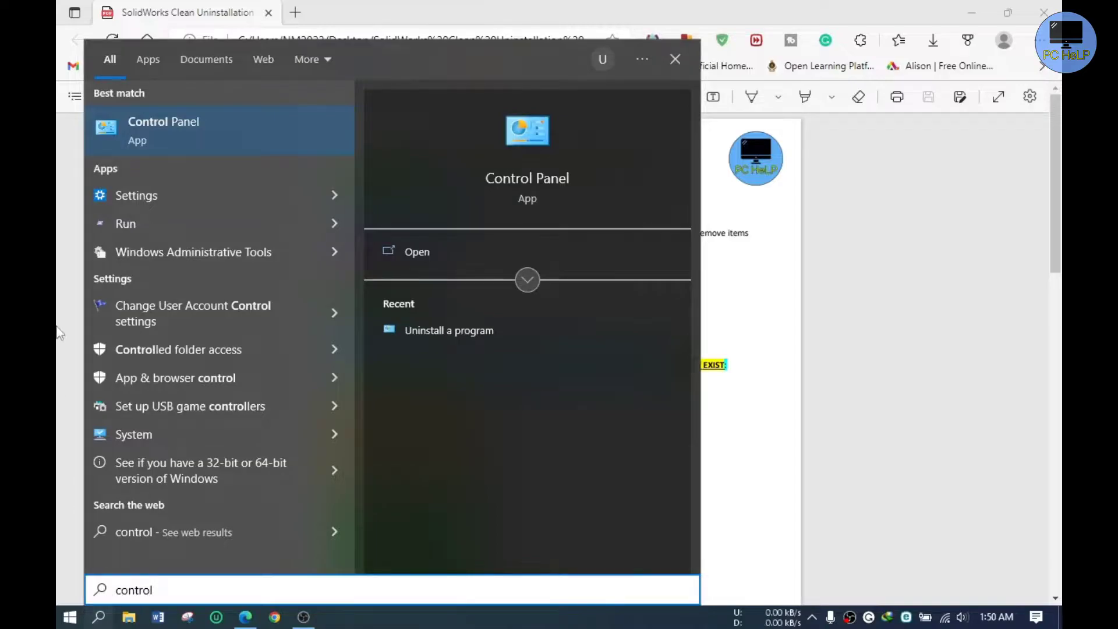
{"action": "left_click", "coordinate": [218, 122]}
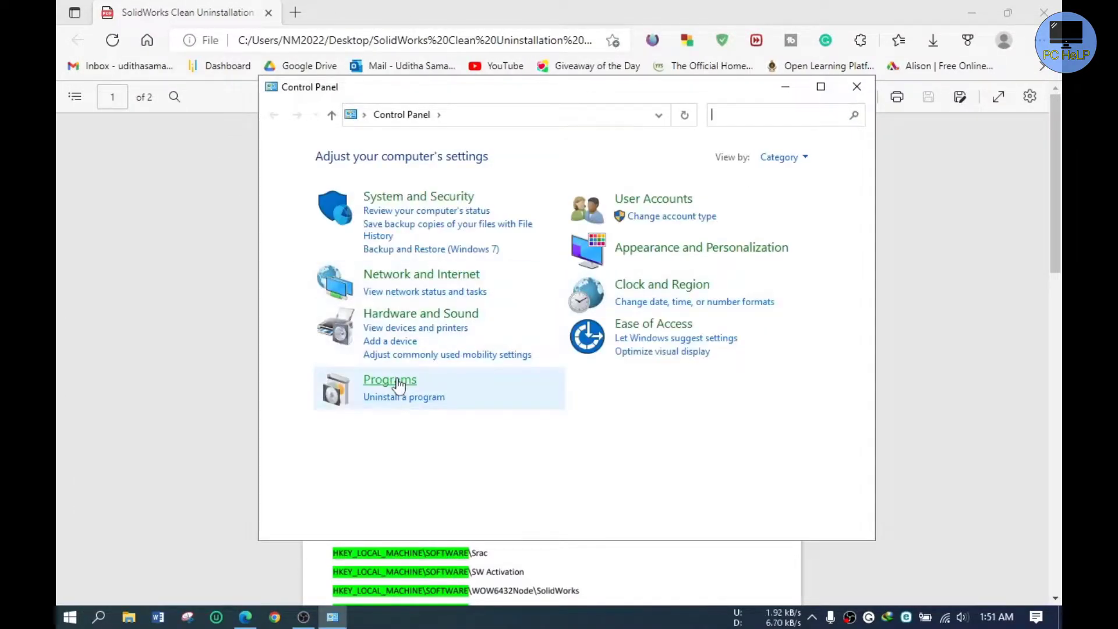
{"action": "left_click", "coordinate": [396, 380]}
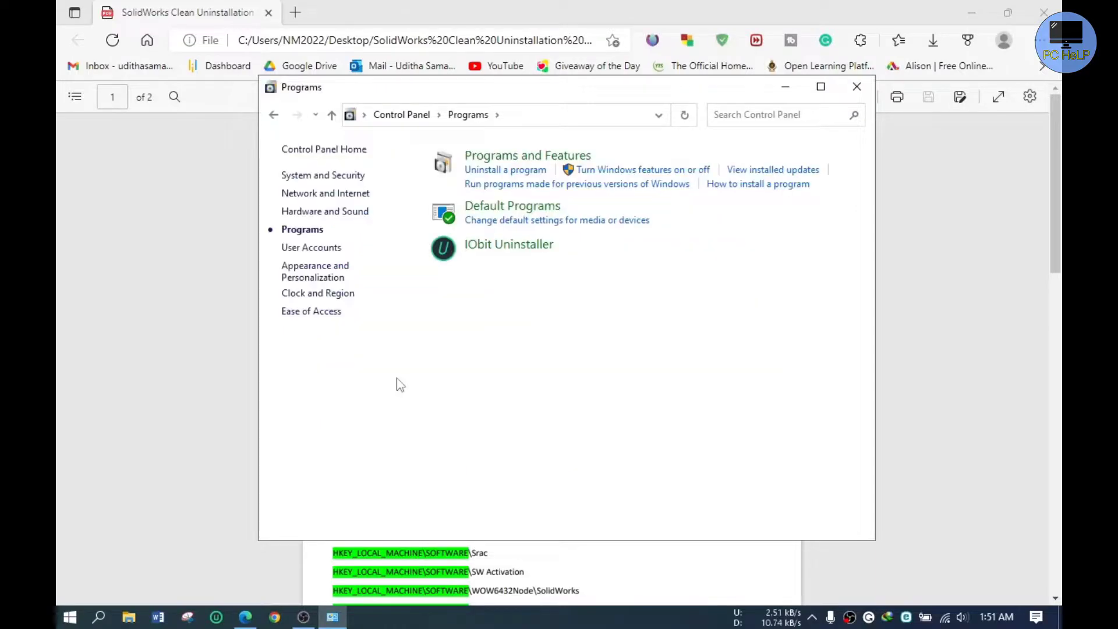
{"action": "left_click", "coordinate": [493, 171]}
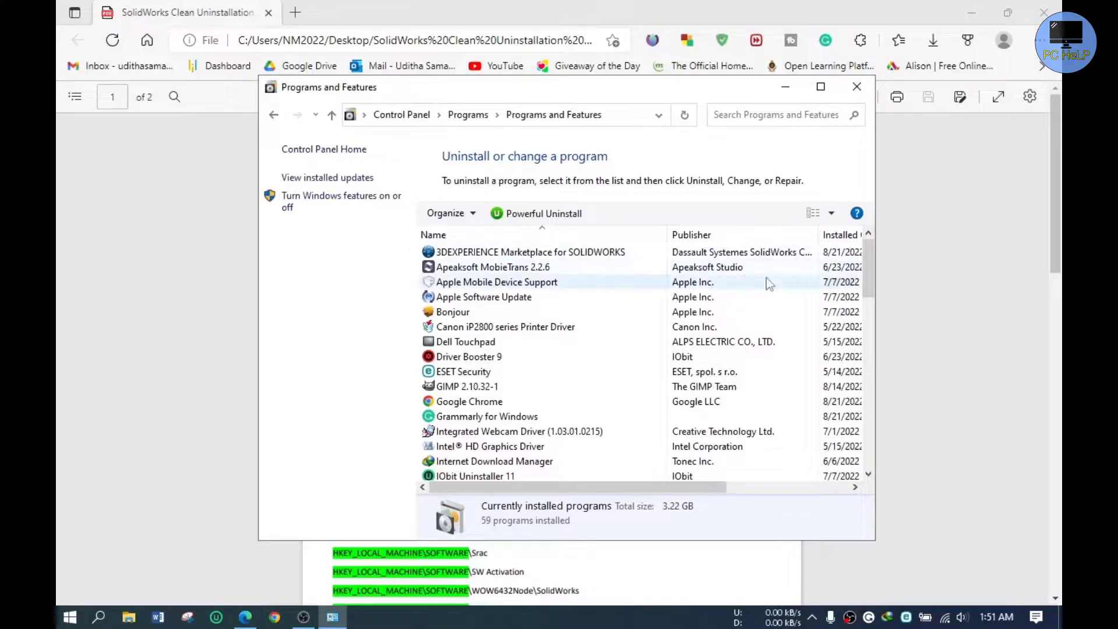
- Start uninstalling SOLIDWORKS 2021 SP03 and close the Programs and Features window
{"action": "left_click_drag", "start_coordinate": [870, 274], "coordinate": [870, 453]}
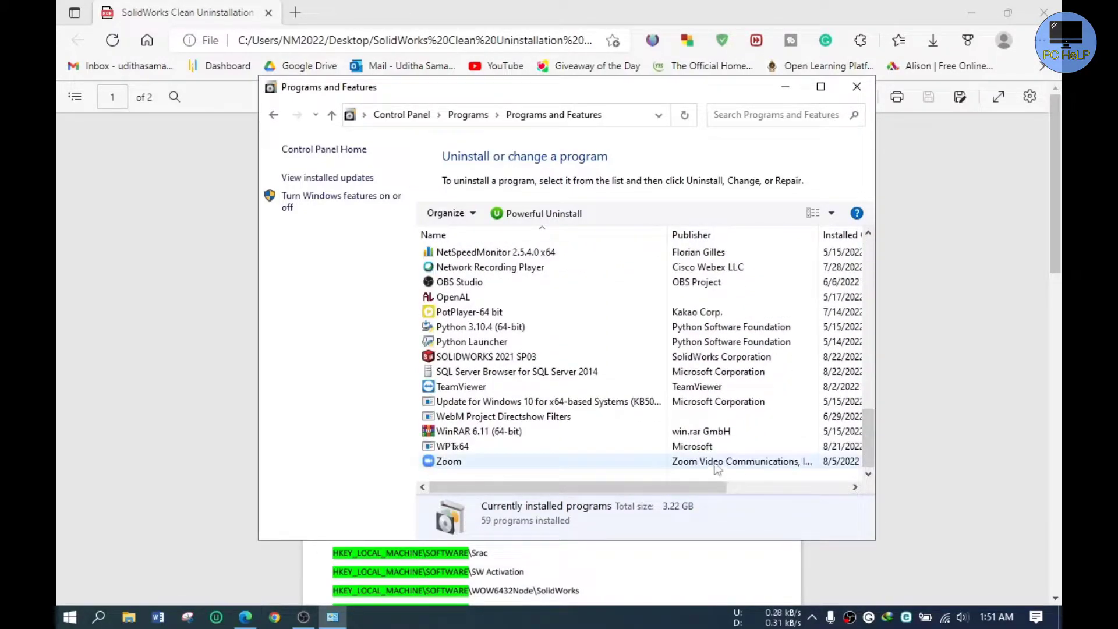
{"action": "left_click", "coordinate": [487, 357]}
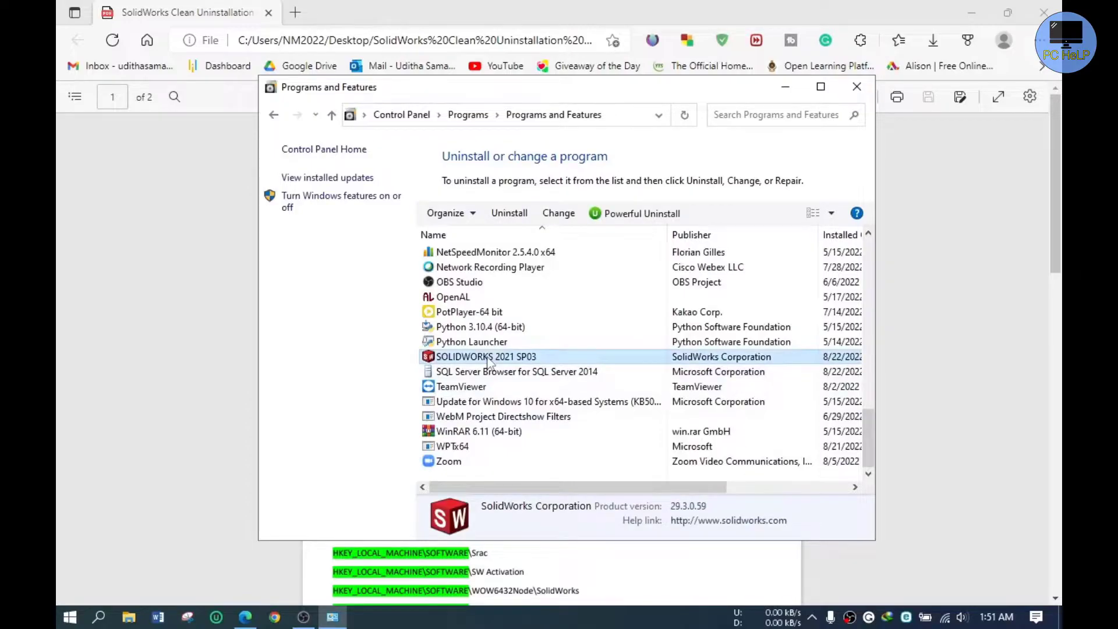
{"action": "left_click", "coordinate": [504, 217]}
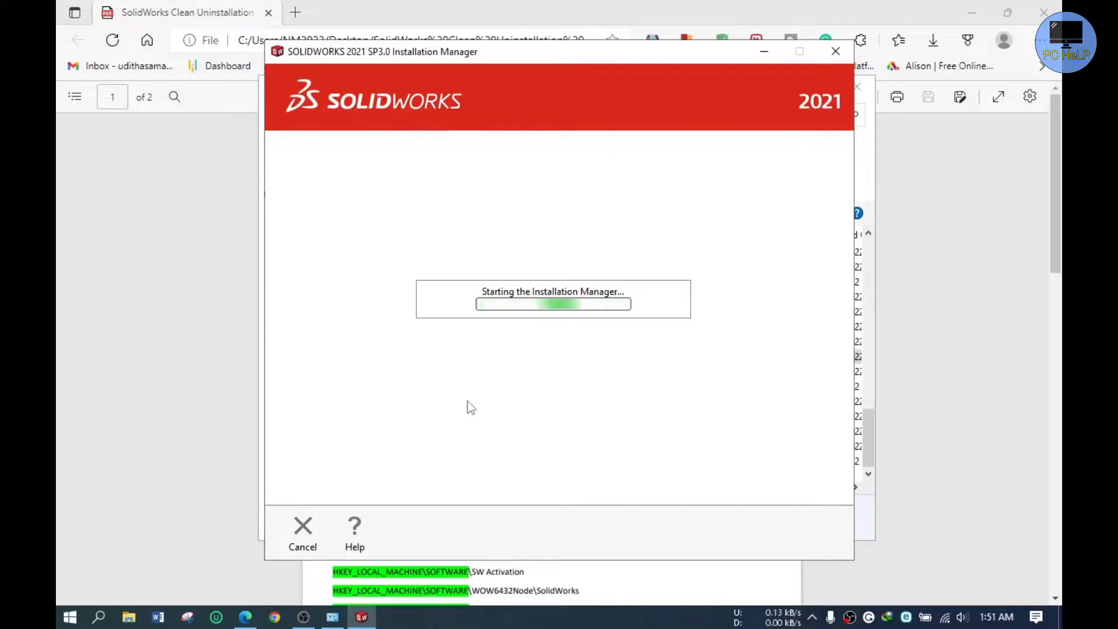
{"action": "left_click", "coordinate": [866, 168]}
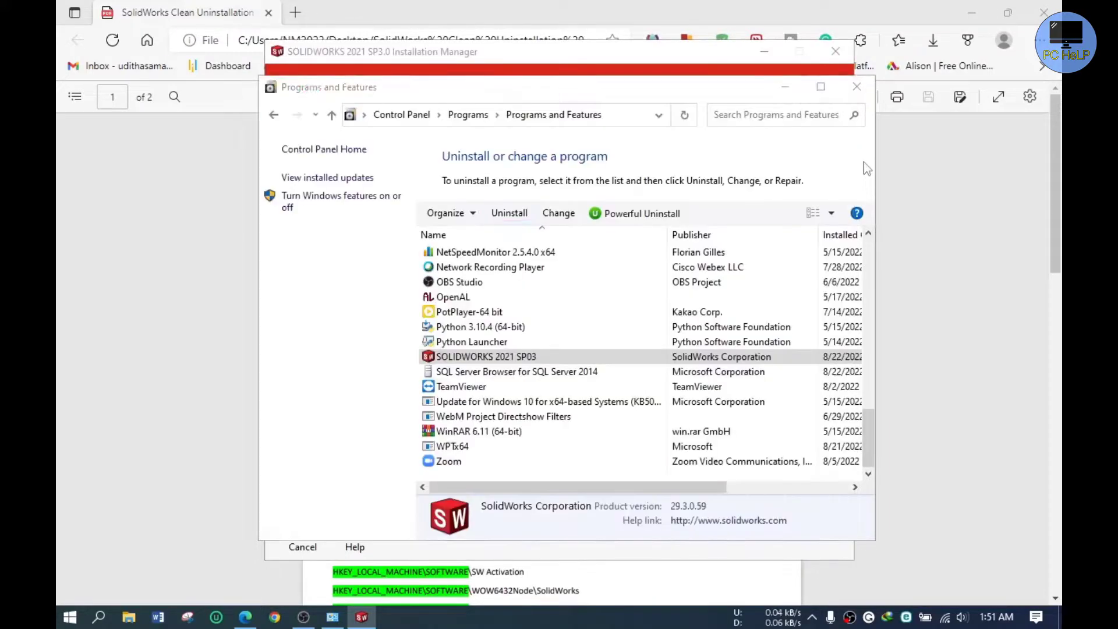
{"action": "left_click", "coordinate": [857, 87]}
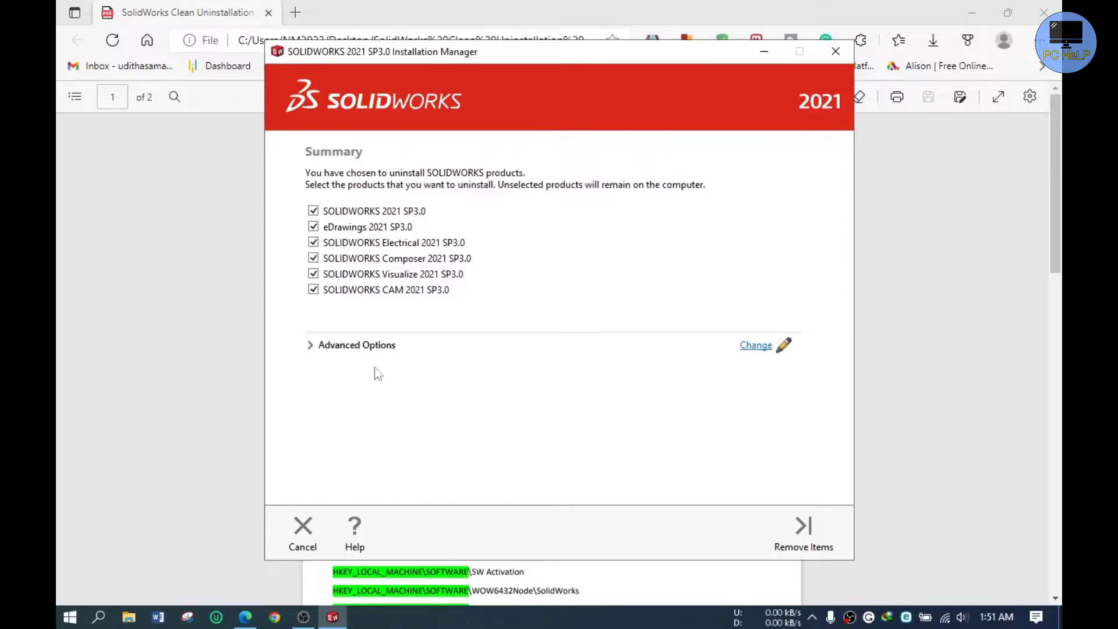
- Include Registry Entries and Data Files and Folders in the advanced uninstall options, and start removing all listed products
{"action": "left_click", "coordinate": [757, 346]}
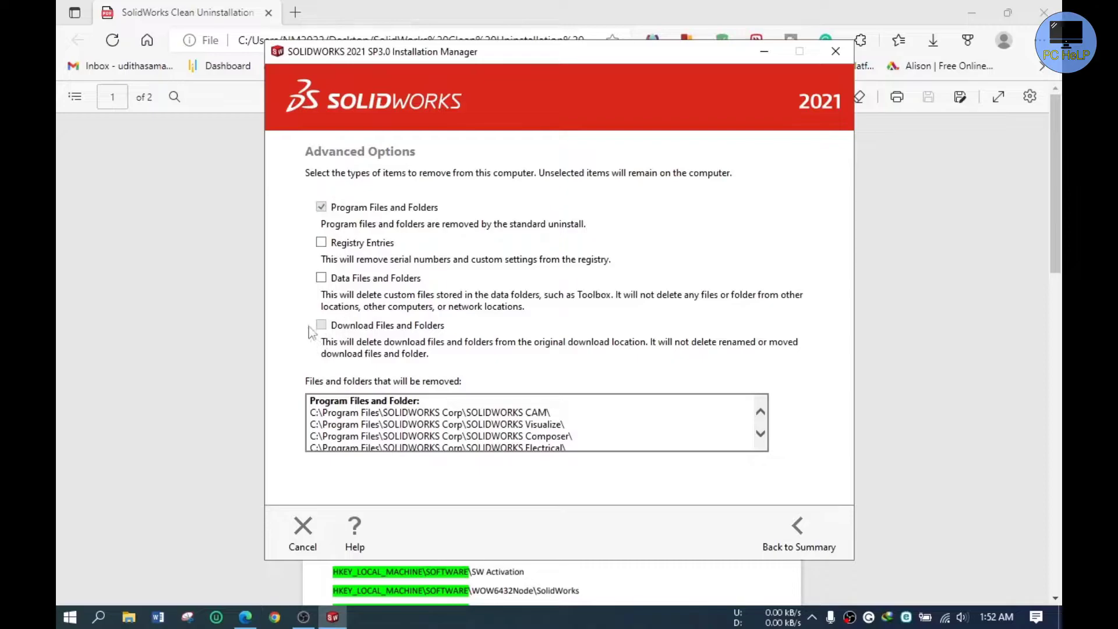
{"action": "left_click", "coordinate": [322, 243]}
{"action": "left_click", "coordinate": [321, 279]}
{"action": "scroll", "coordinate": [648, 422], "scroll_direction": "down", "scroll_amount": 1}
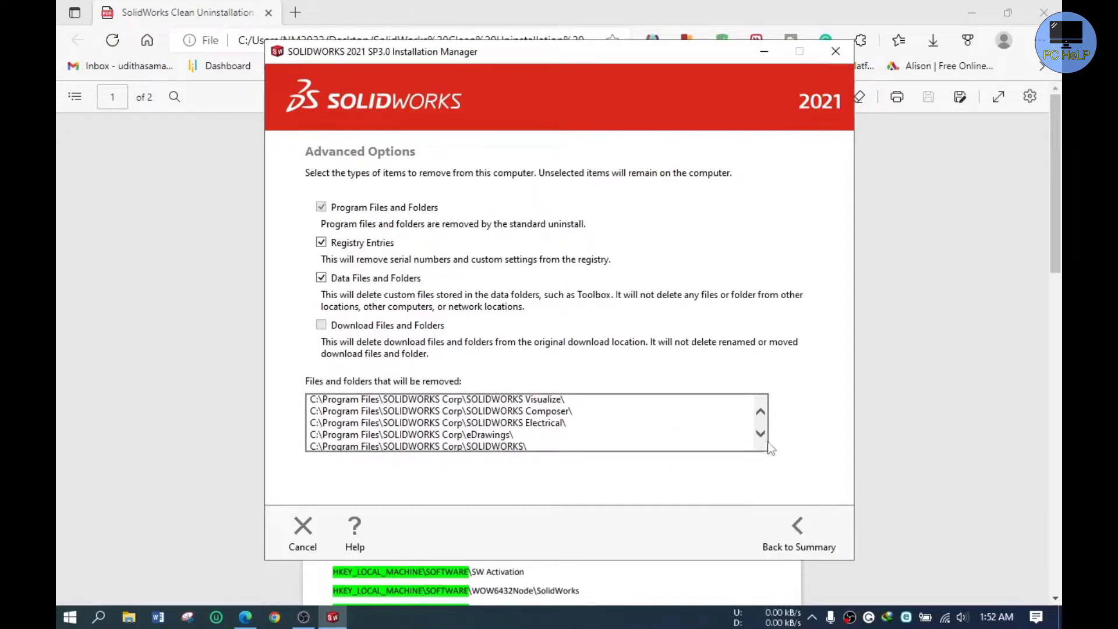
{"action": "left_click", "coordinate": [783, 548]}
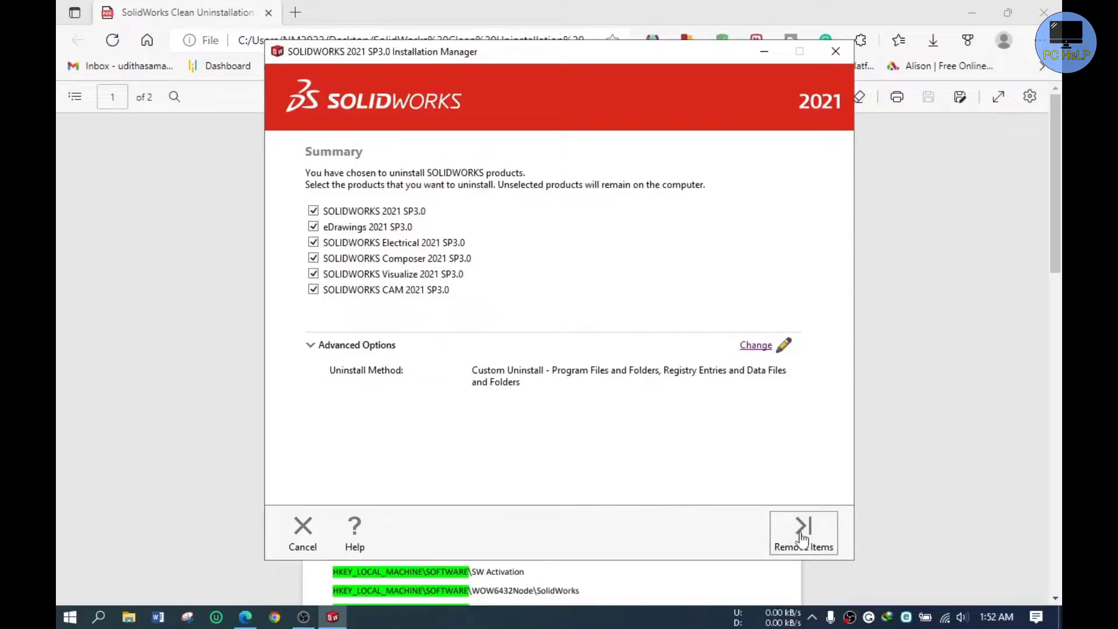
{"action": "left_click", "coordinate": [819, 539]}
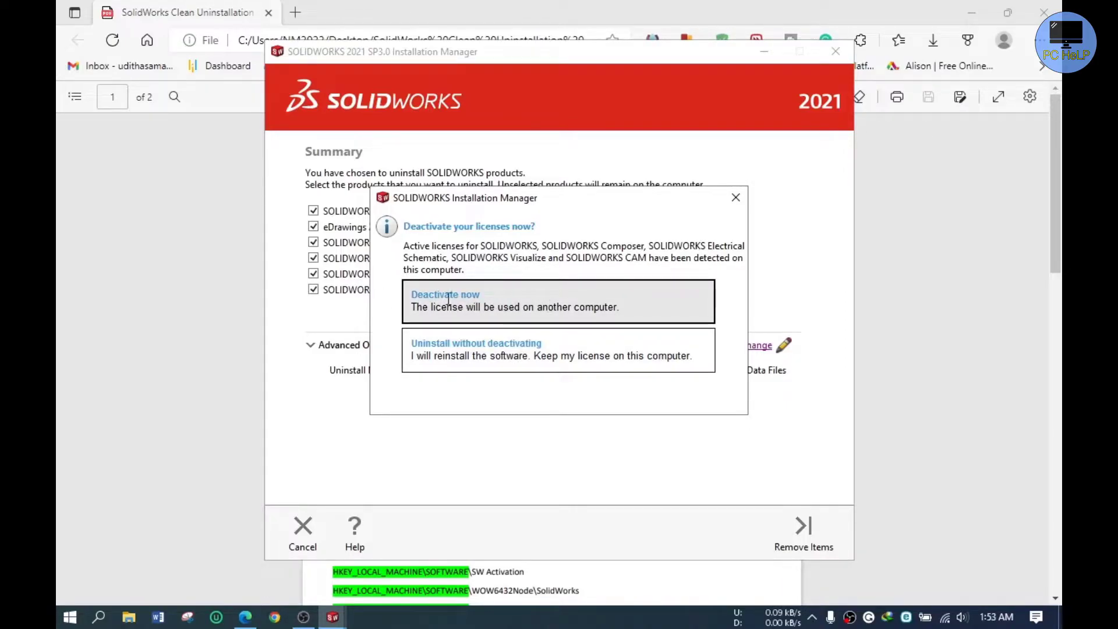
- Try to deactivate all the SOLIDWORKS licenses, entering "email which registered your product" as the contact e-mail, and cancel the deactivation
{"action": "left_click", "coordinate": [512, 298]}
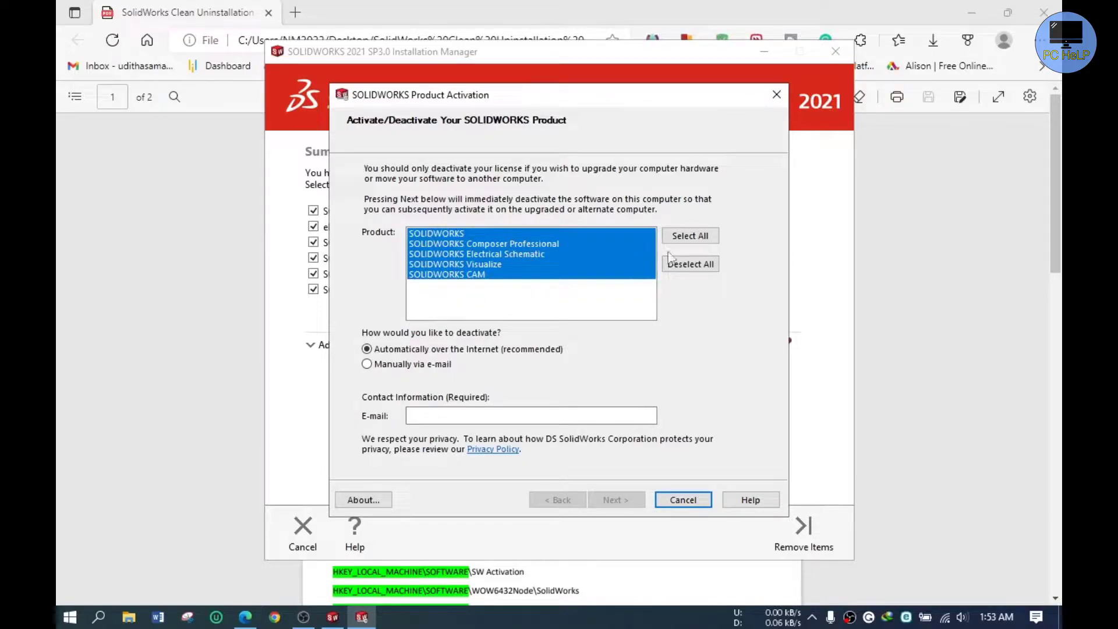
{"action": "left_click", "coordinate": [421, 419]}
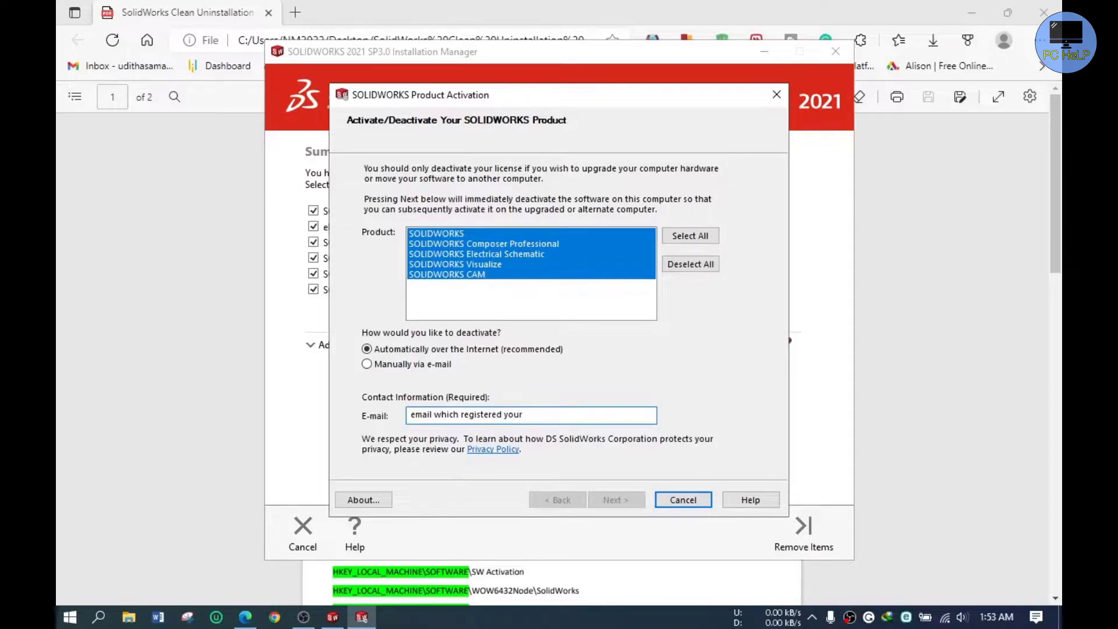
{"action": "type", "text": "duct"}
{"action": "left_click", "coordinate": [677, 502]}
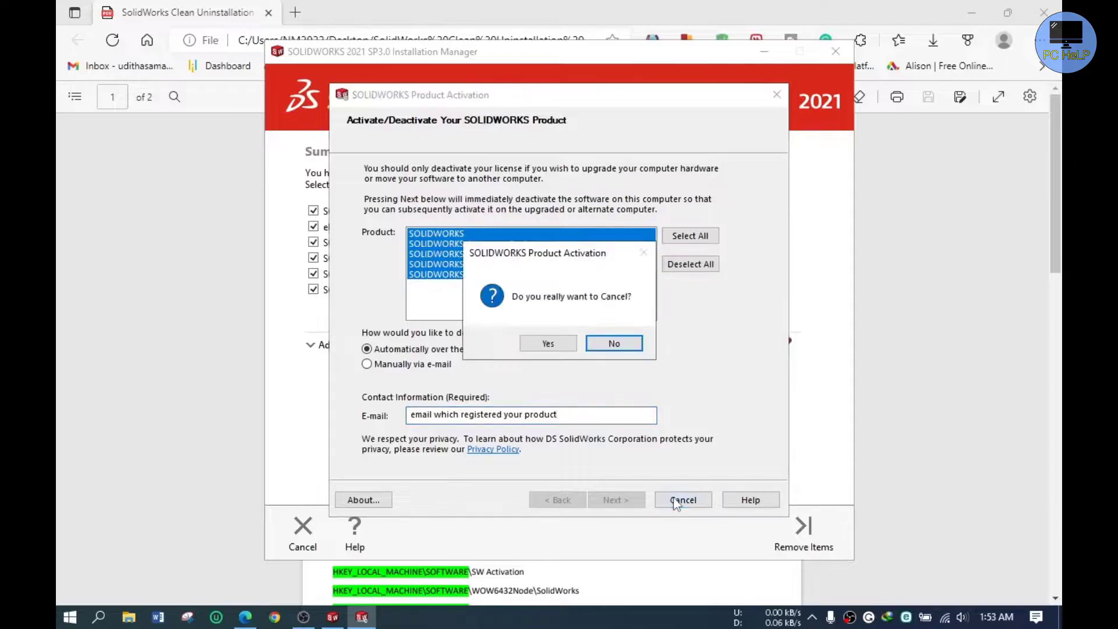
{"action": "left_click", "coordinate": [549, 345]}
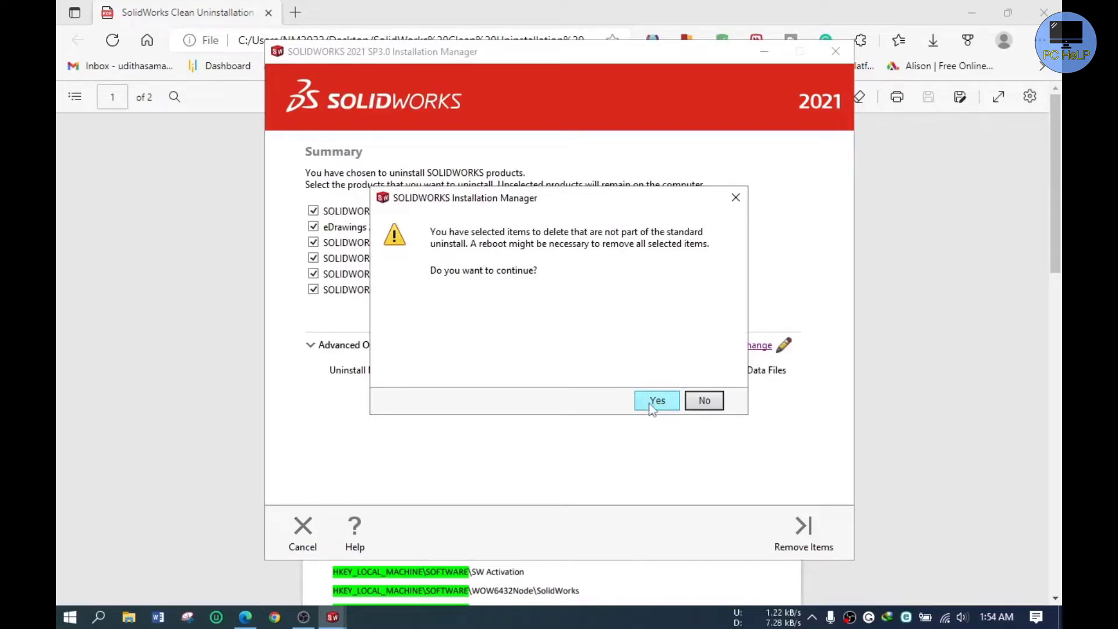
- Continue the uninstall including the non-standard items, without backing up the SOLIDWORKS Electrical environment, and close the Installation Manager once finished
{"action": "left_click", "coordinate": [652, 402]}
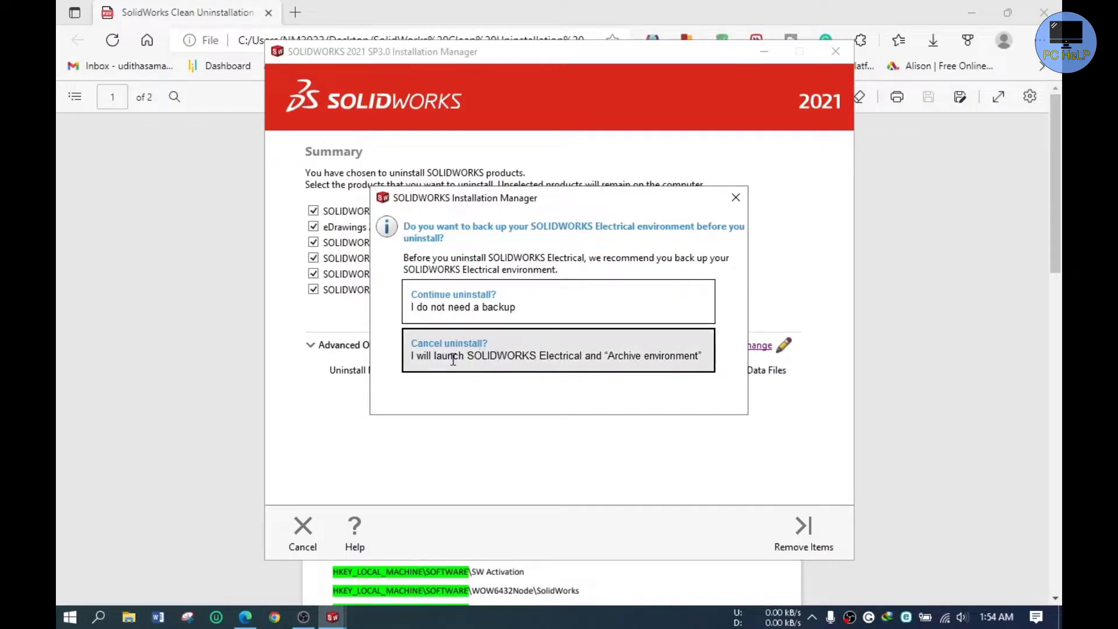
{"action": "left_click", "coordinate": [441, 297]}
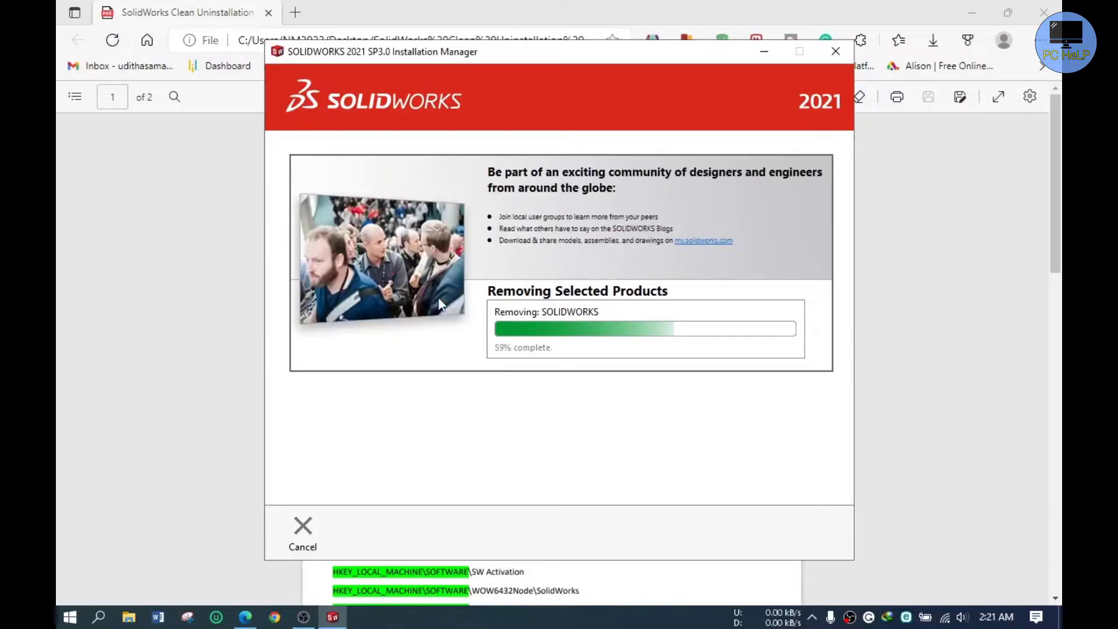
{"action": "left_click", "coordinate": [850, 622]}
{"action": "left_click", "coordinate": [441, 303]}
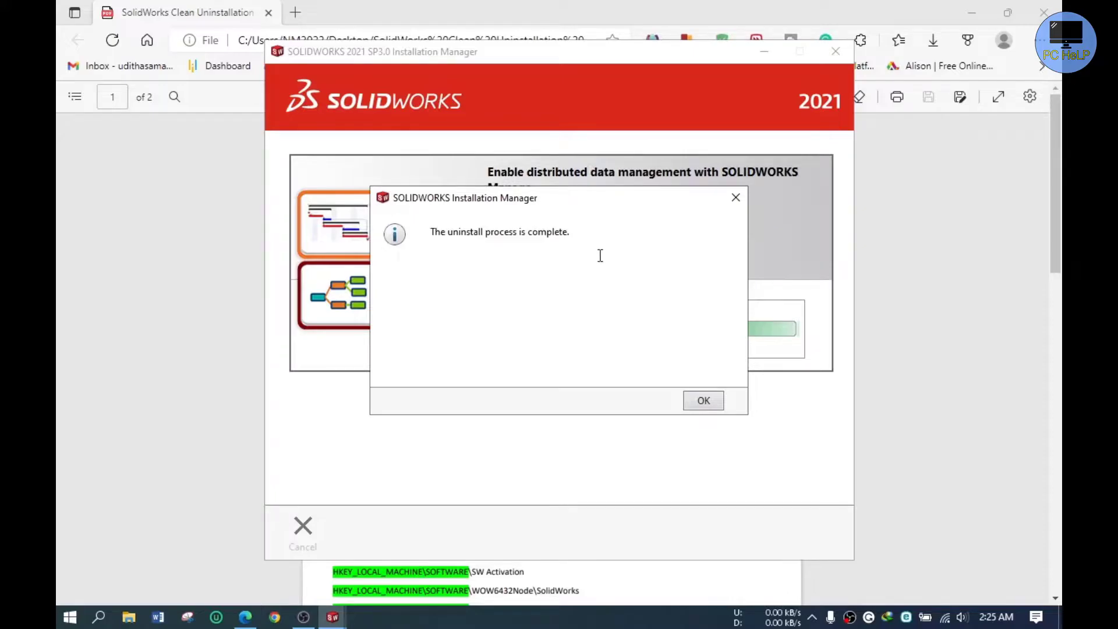
{"action": "left_click", "coordinate": [715, 405]}
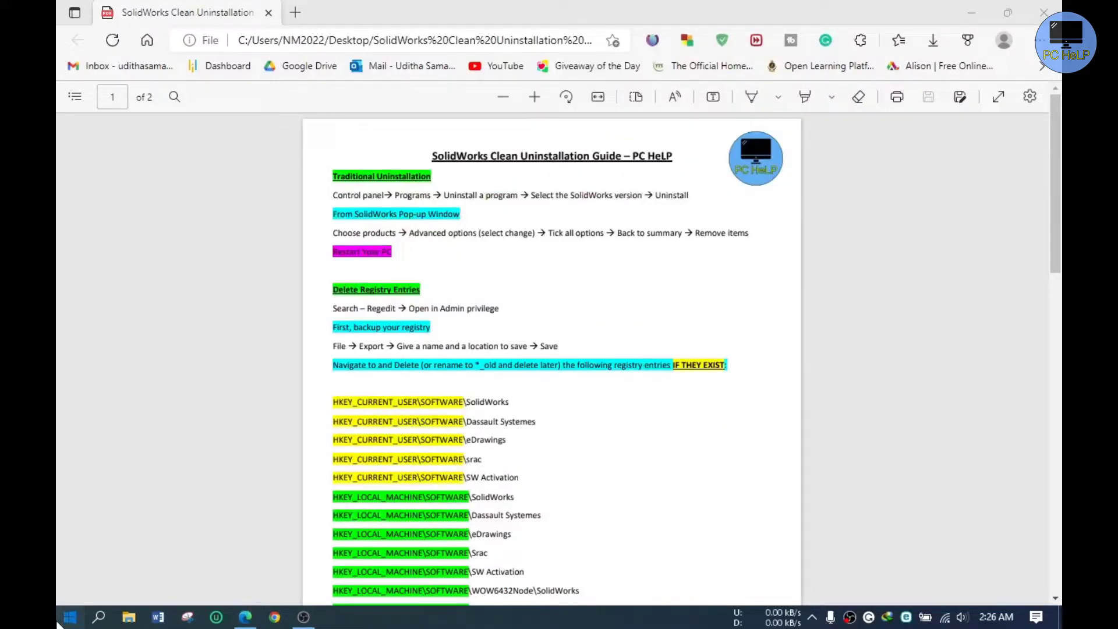
- Restart the computer to complete the traditional uninstallation
{"action": "left_click", "coordinate": [61, 610]}
{"action": "left_click", "coordinate": [68, 588]}
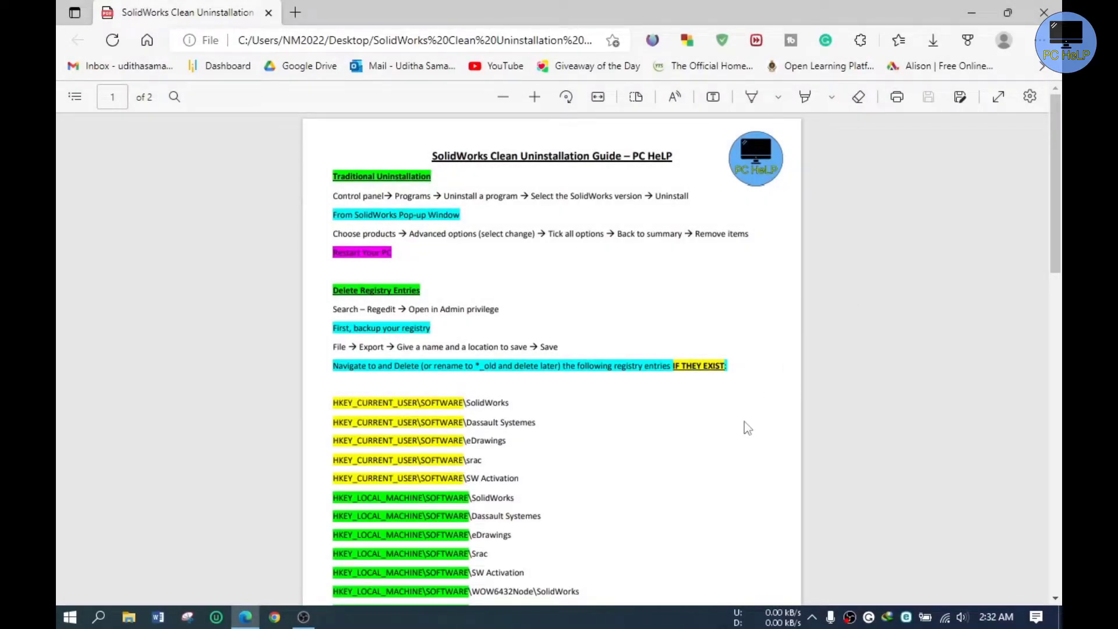
- Search for regedit and open Registry Editor with administrator rights for the guide's Delete Registry Entries section
{"action": "left_click_drag", "start_coordinate": [331, 290], "coordinate": [434, 291]}
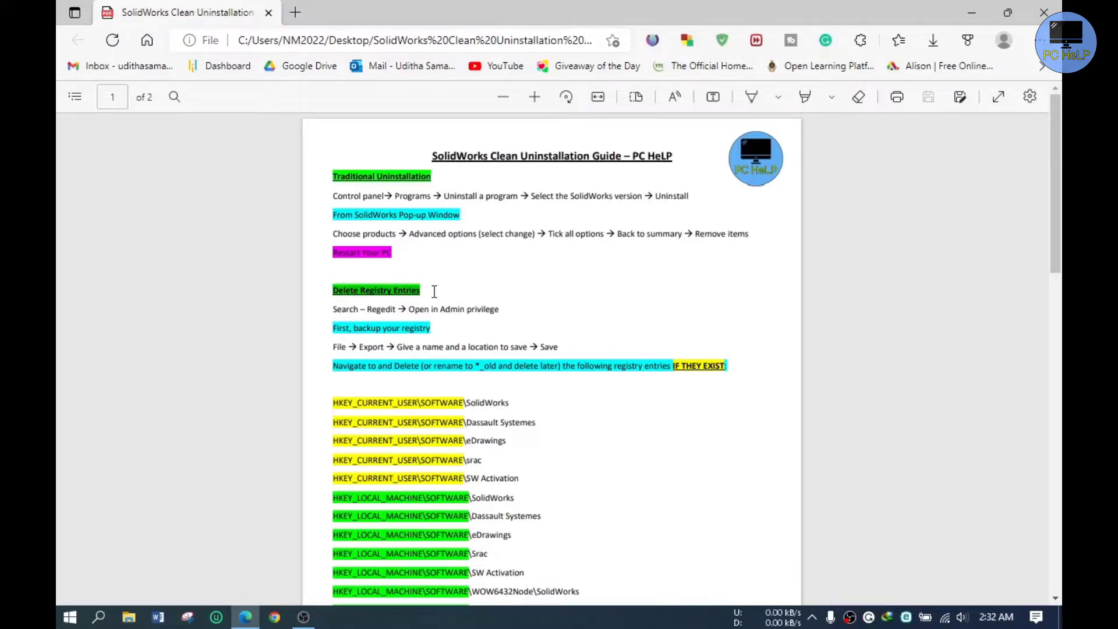
{"action": "left_click", "coordinate": [651, 308]}
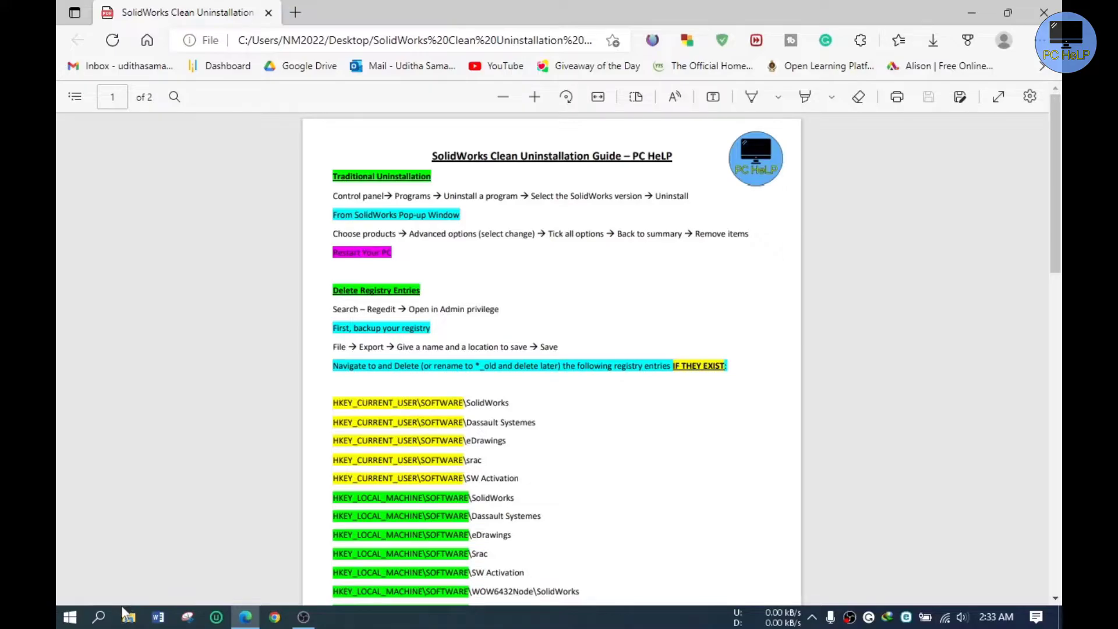
{"action": "left_click", "coordinate": [99, 618]}
{"action": "type", "text": "regedit"}
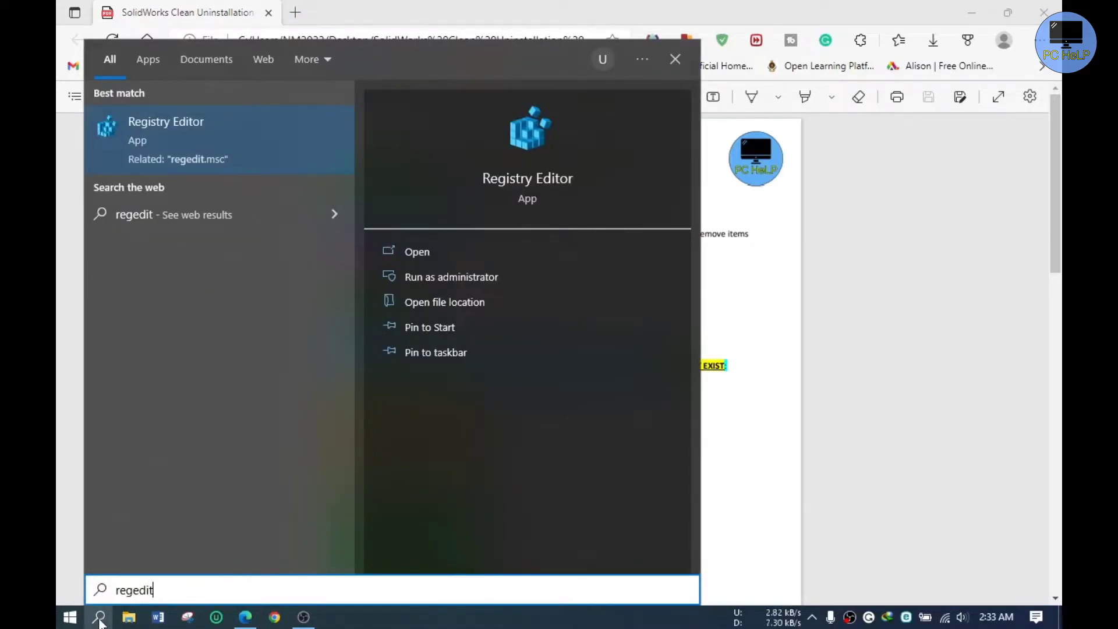
{"action": "right_click", "coordinate": [208, 140]}
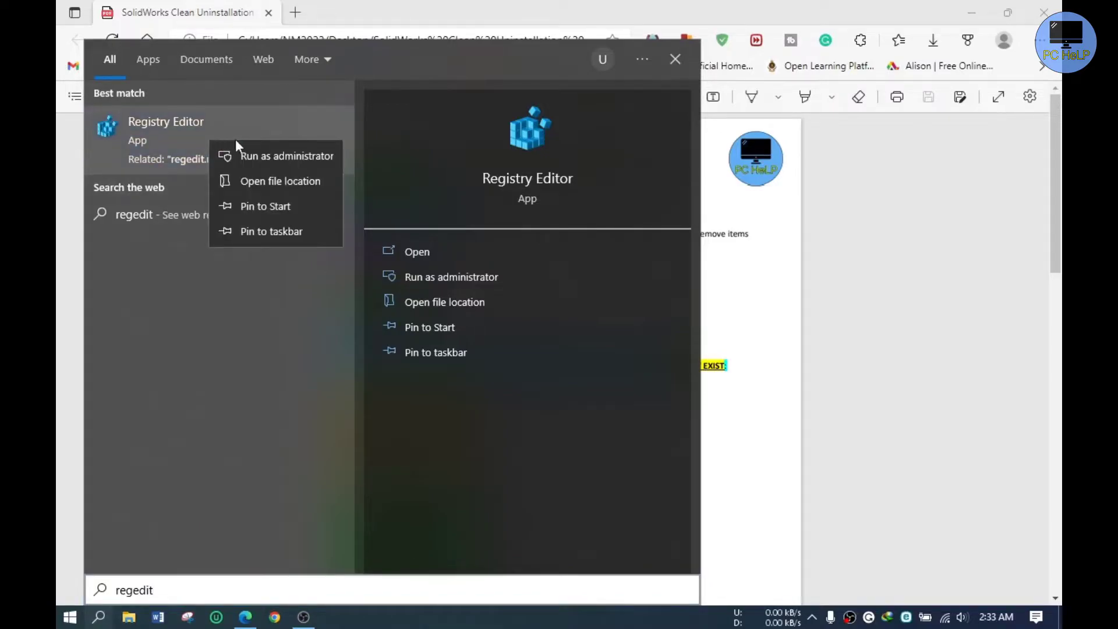
{"action": "left_click", "coordinate": [281, 156]}
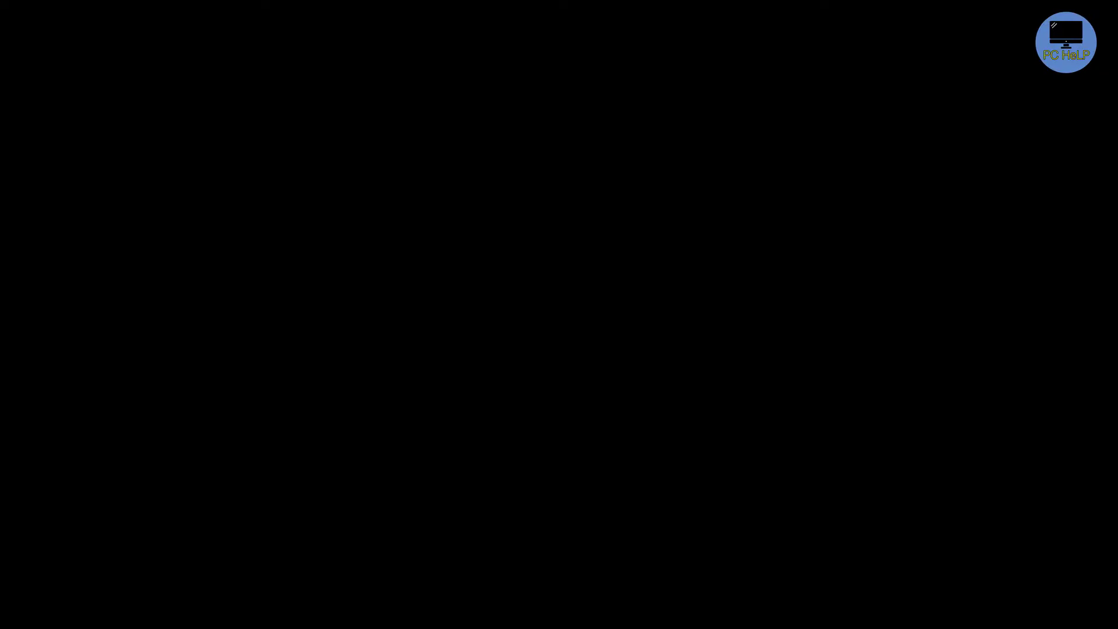
{"action": "left_click", "coordinate": [524, 274]}
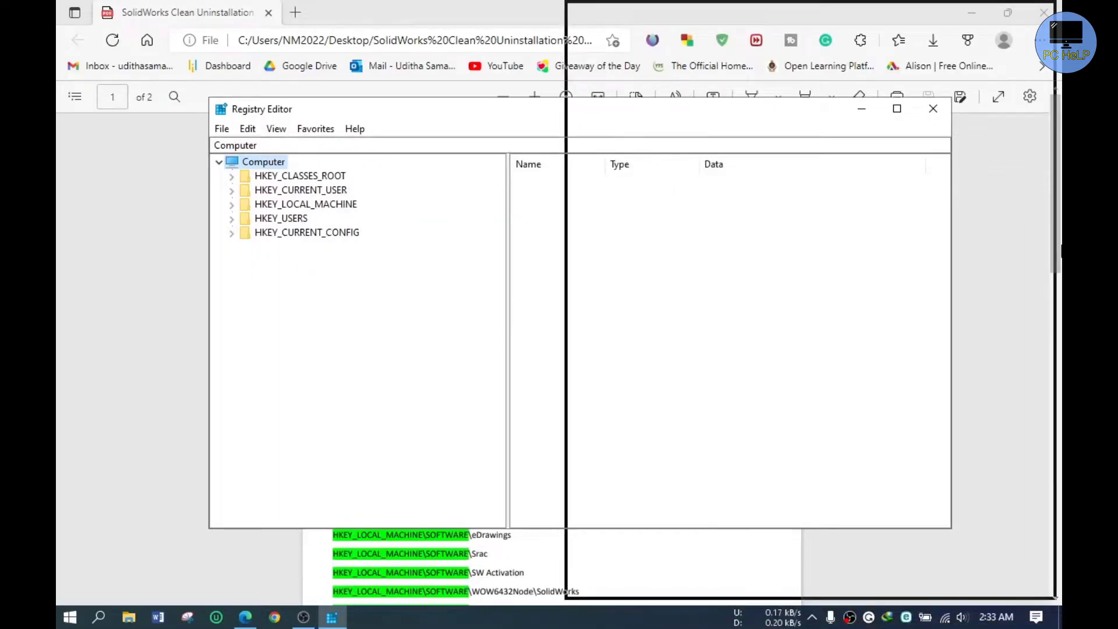
- Arrange Registry Editor and the SolidWorks Clean Uninstallation Guide side by side, with the guide's registry entry list in view
{"action": "key", "text": "super+Right"}
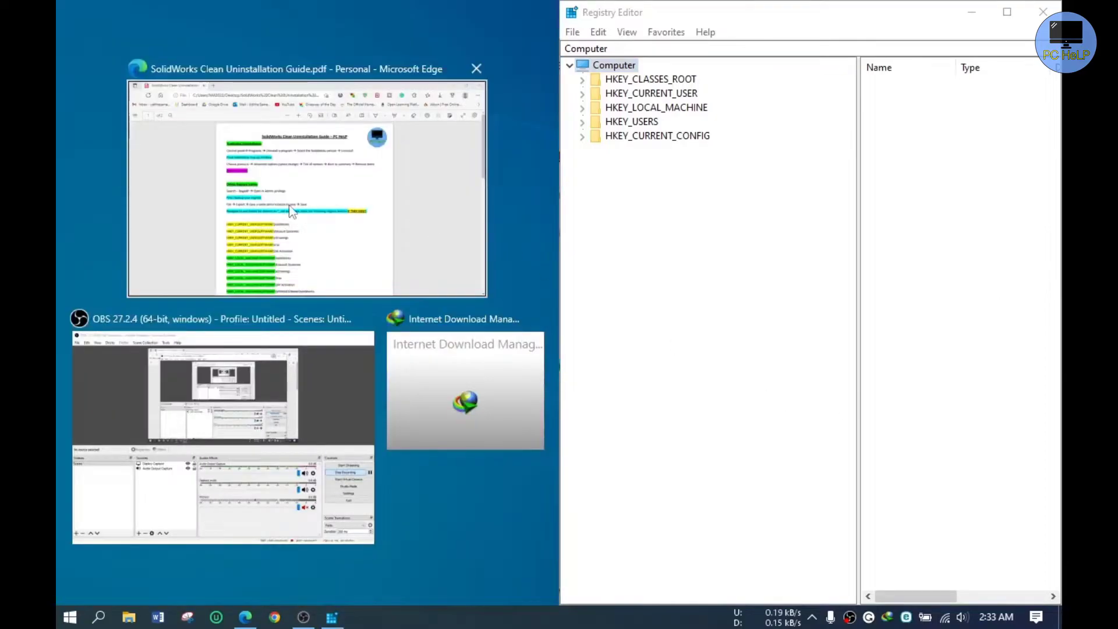
{"action": "left_click", "coordinate": [483, 248]}
{"action": "scroll", "coordinate": [327, 406], "scroll_direction": "down", "scroll_amount": 5}
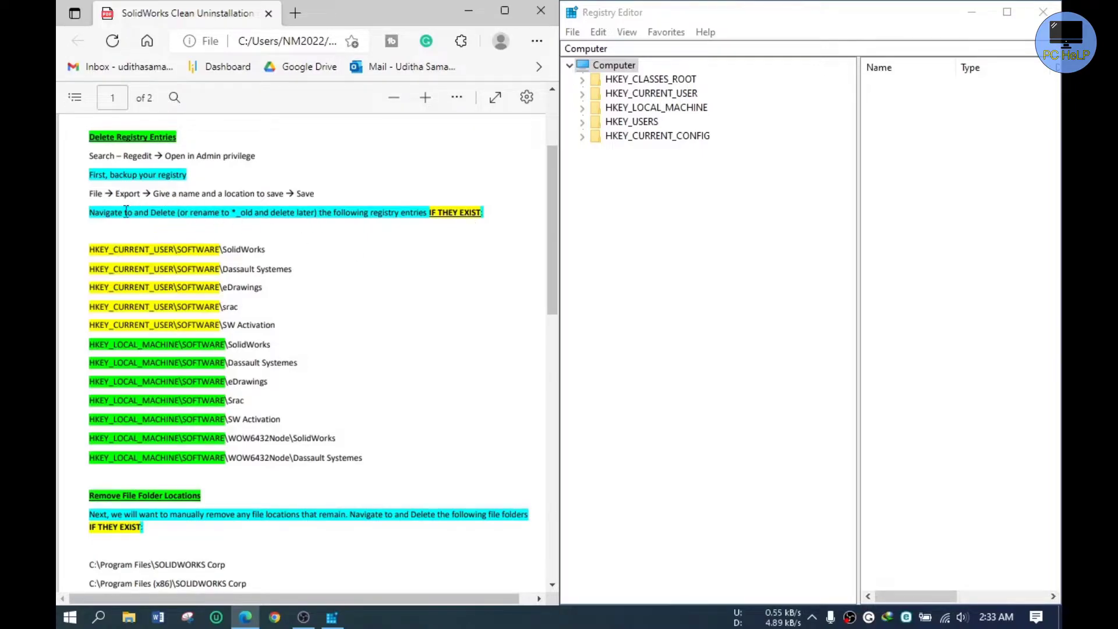
- Follow the guide's backup instruction and export the entire registry to the Desktop as regbackup
{"action": "triple_click", "coordinate": [112, 175]}
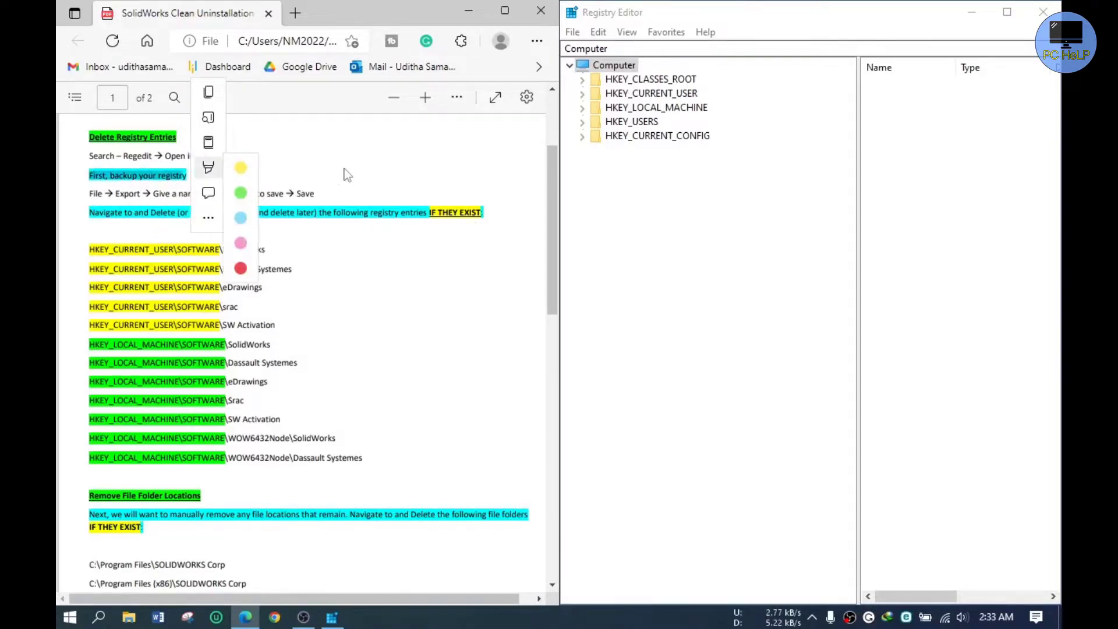
{"action": "left_click", "coordinate": [250, 268]}
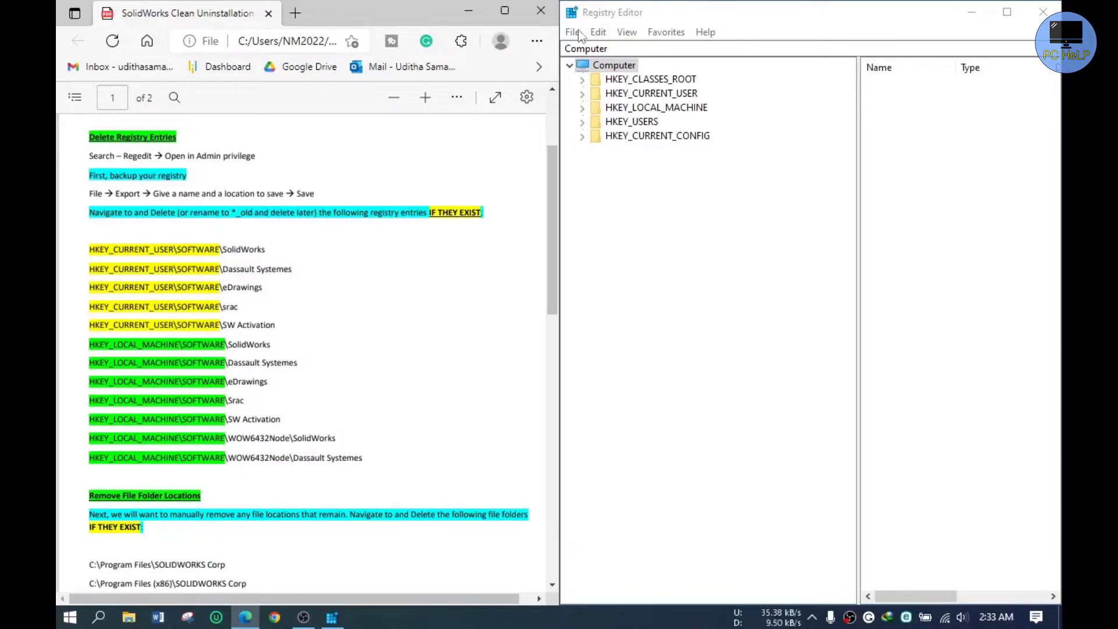
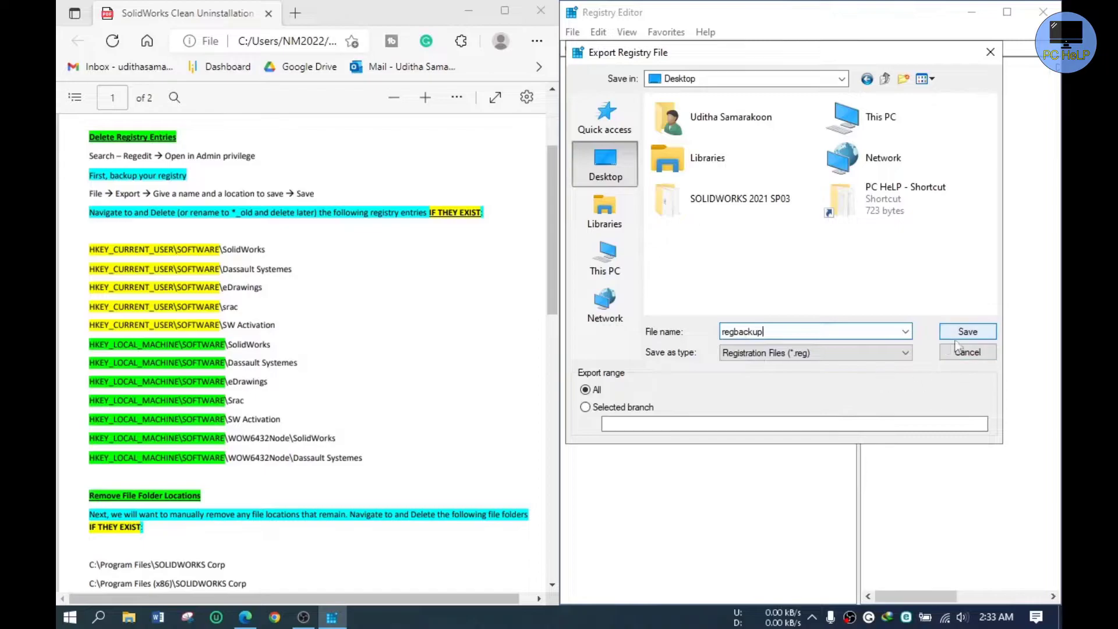
{"action": "left_click", "coordinate": [968, 332]}
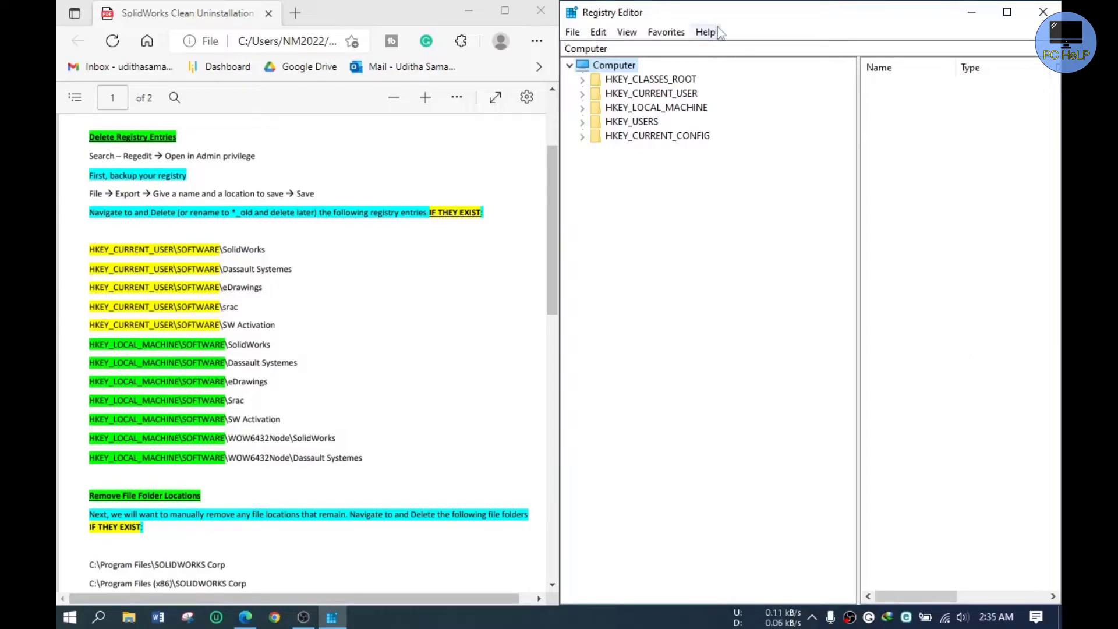
{"action": "left_click", "coordinate": [383, 18]}
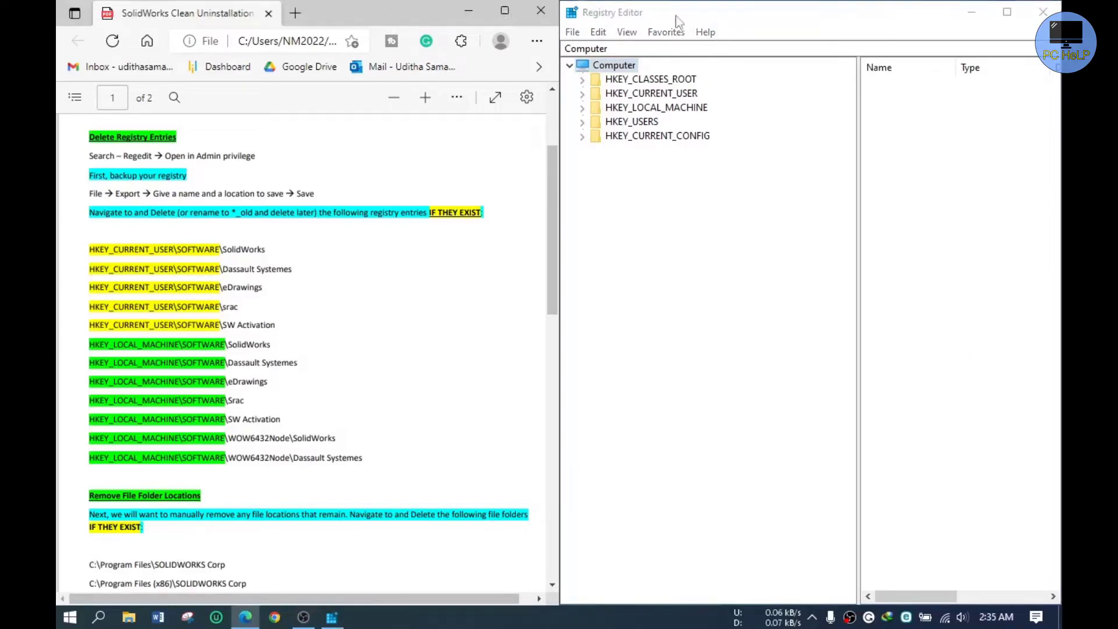
{"action": "left_click", "coordinate": [709, 14]}
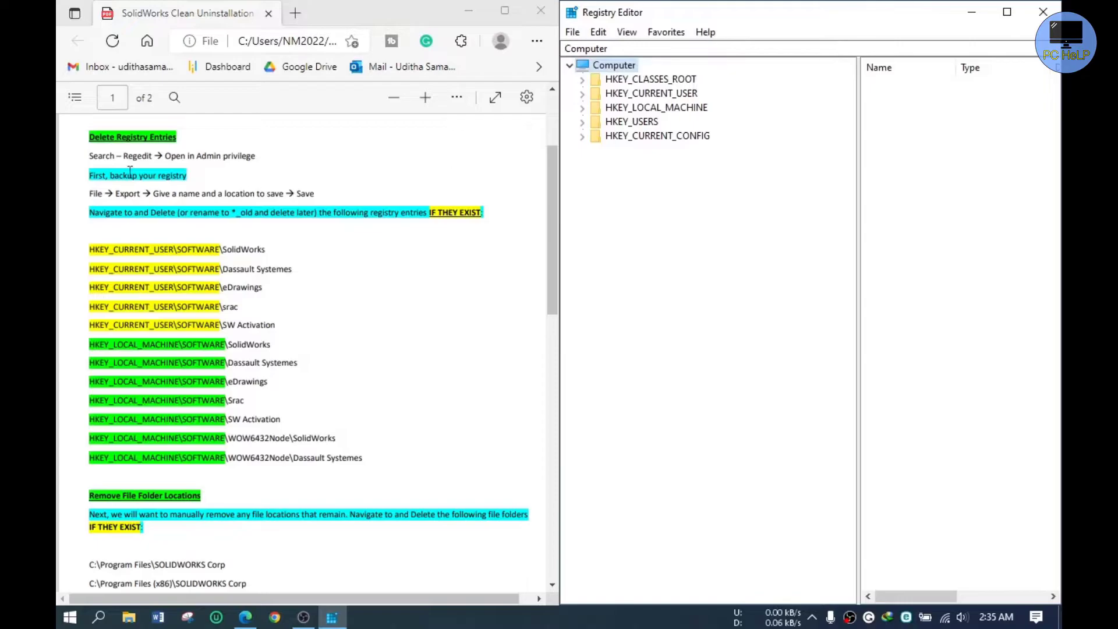
{"action": "left_click_drag", "start_coordinate": [90, 216], "coordinate": [496, 217]}
{"action": "left_click", "coordinate": [458, 238]}
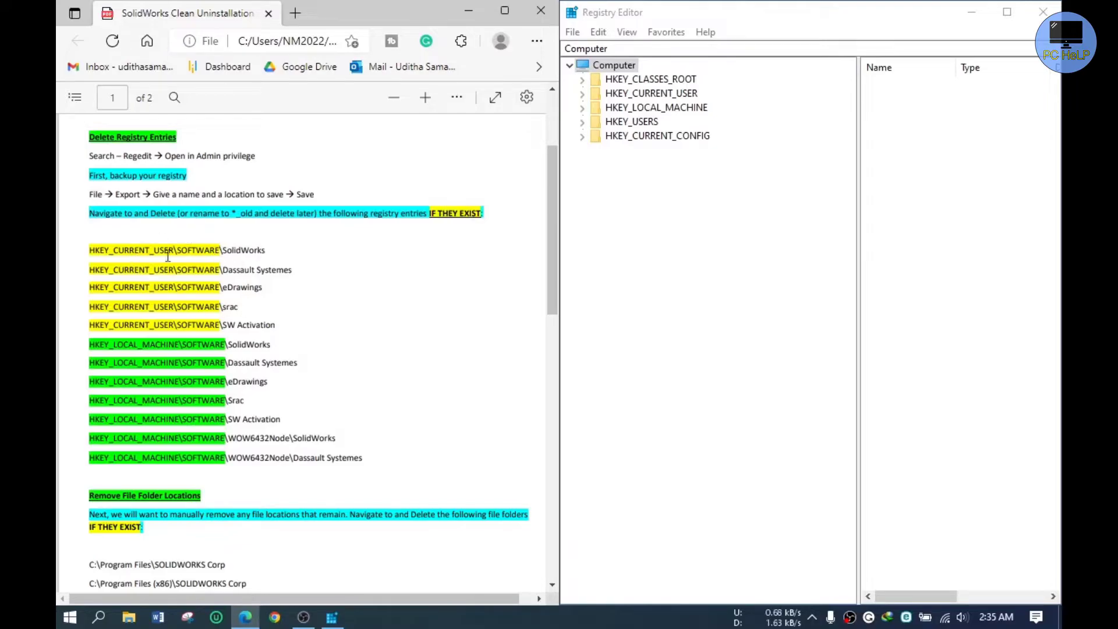
- Delete the SolidWorks key and all its subkeys from HKEY_CURRENT_USER\SOFTWARE
{"action": "left_click", "coordinate": [583, 94]}
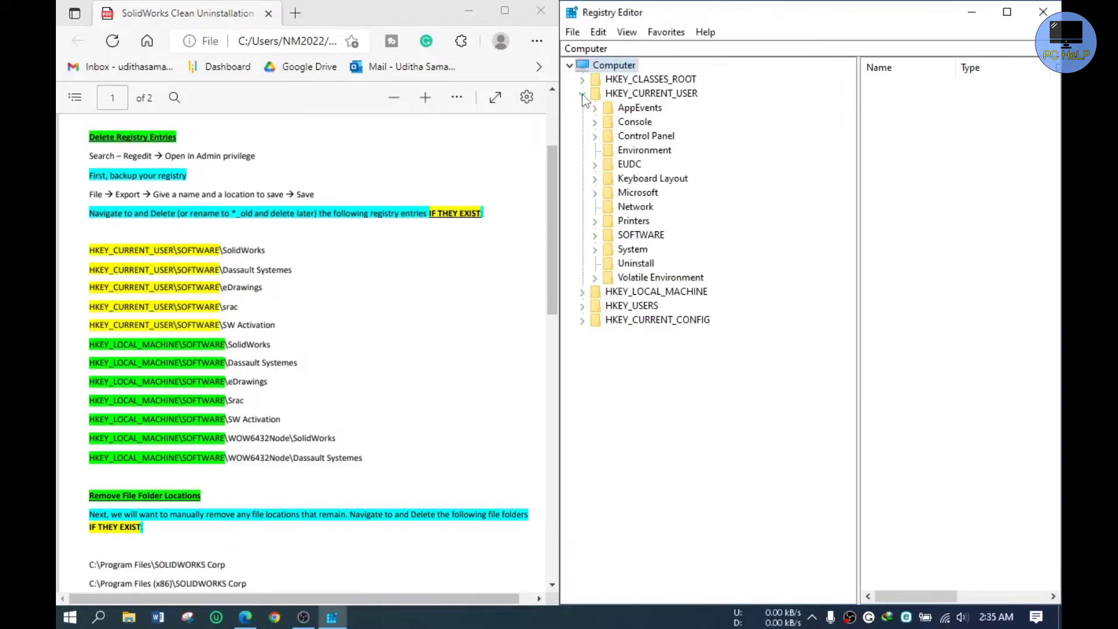
{"action": "left_click", "coordinate": [595, 235]}
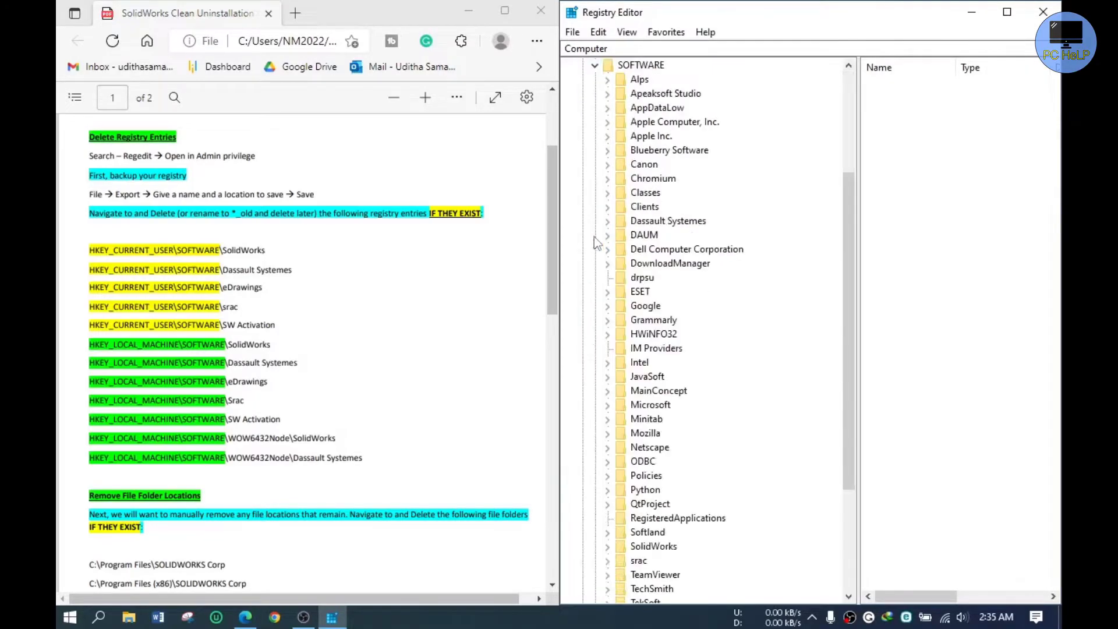
{"action": "left_click_drag", "start_coordinate": [846, 193], "coordinate": [855, 304]}
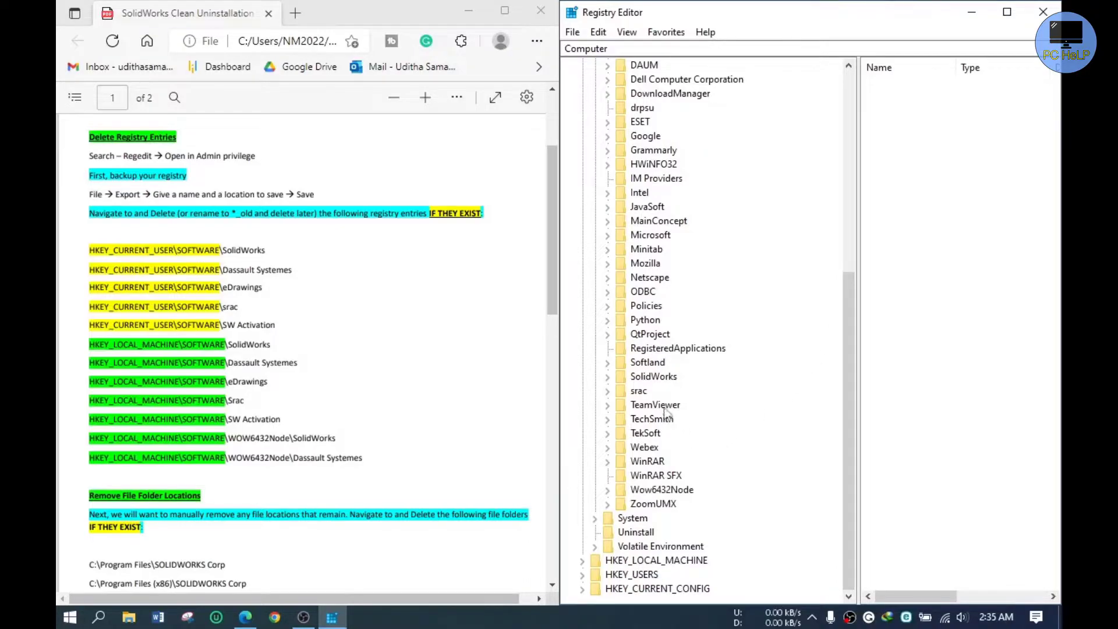
{"action": "left_click", "coordinate": [654, 377]}
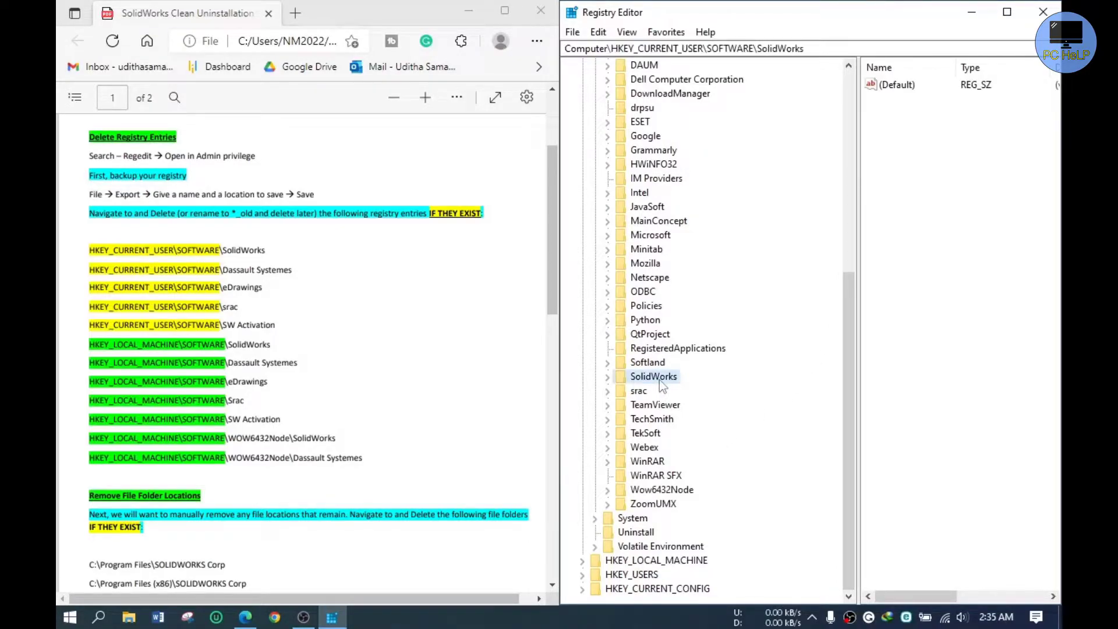
{"action": "right_click", "coordinate": [661, 385]}
{"action": "left_click", "coordinate": [712, 446]}
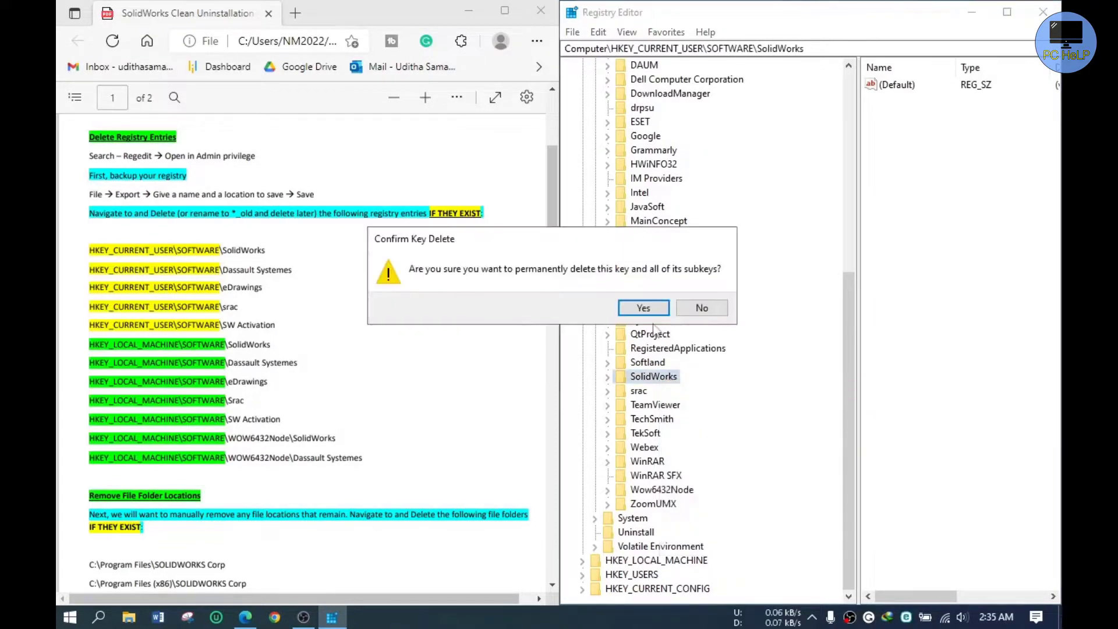
{"action": "left_click", "coordinate": [645, 307]}
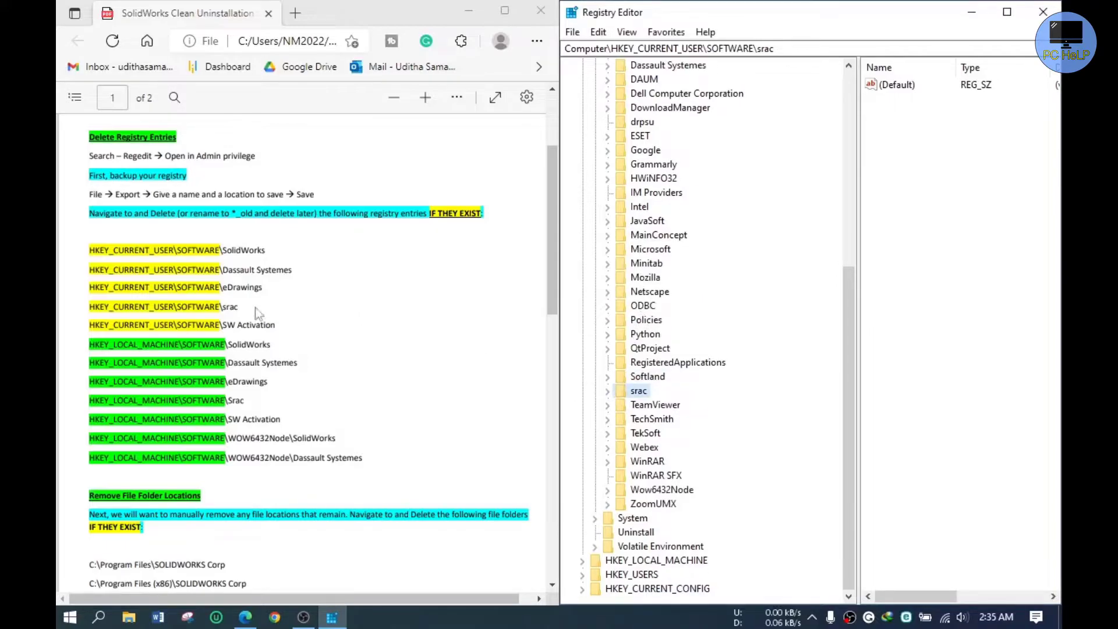
- Delete the Dassault Systemes key and its subkeys from HKEY_CURRENT_USER\SOFTWARE
{"action": "scroll", "coordinate": [718, 348], "scroll_direction": "up", "scroll_amount": 3}
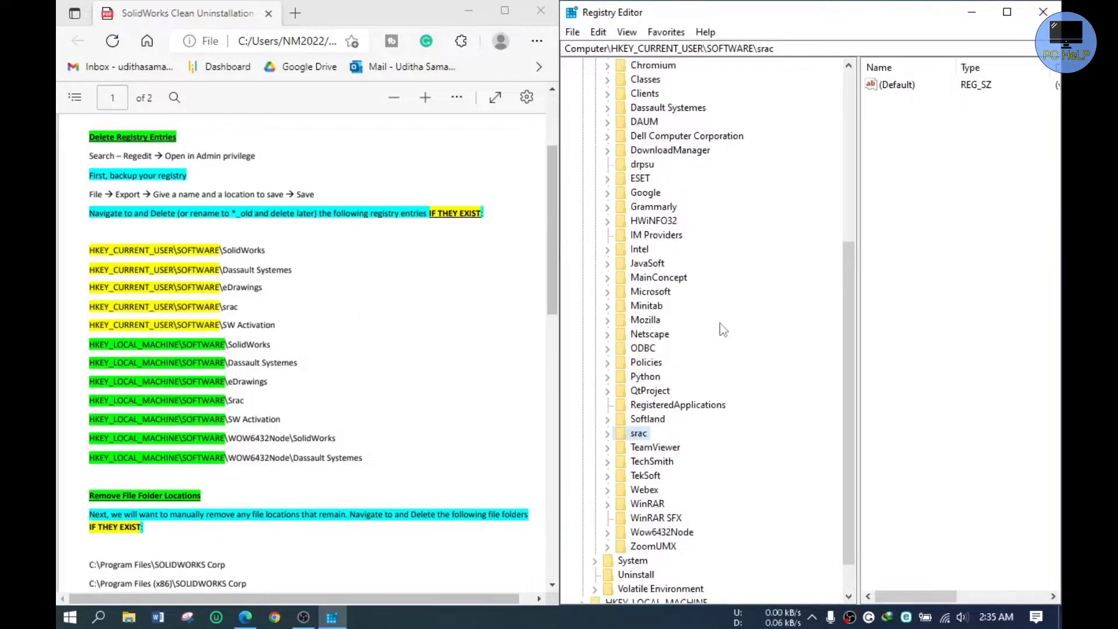
{"action": "left_click", "coordinate": [674, 198]}
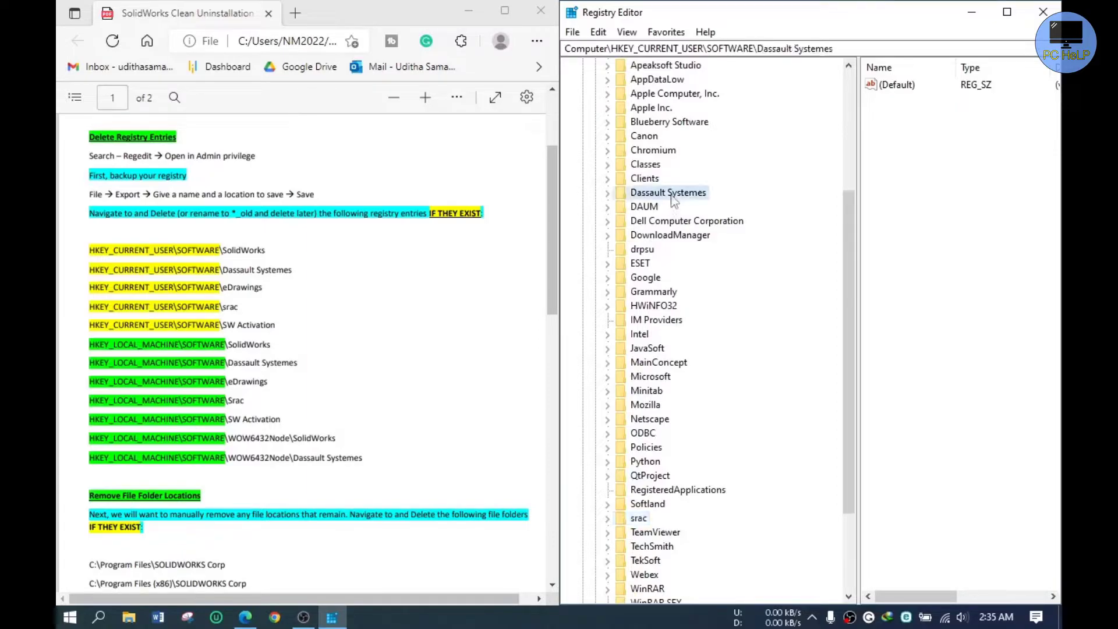
{"action": "right_click", "coordinate": [674, 198]}
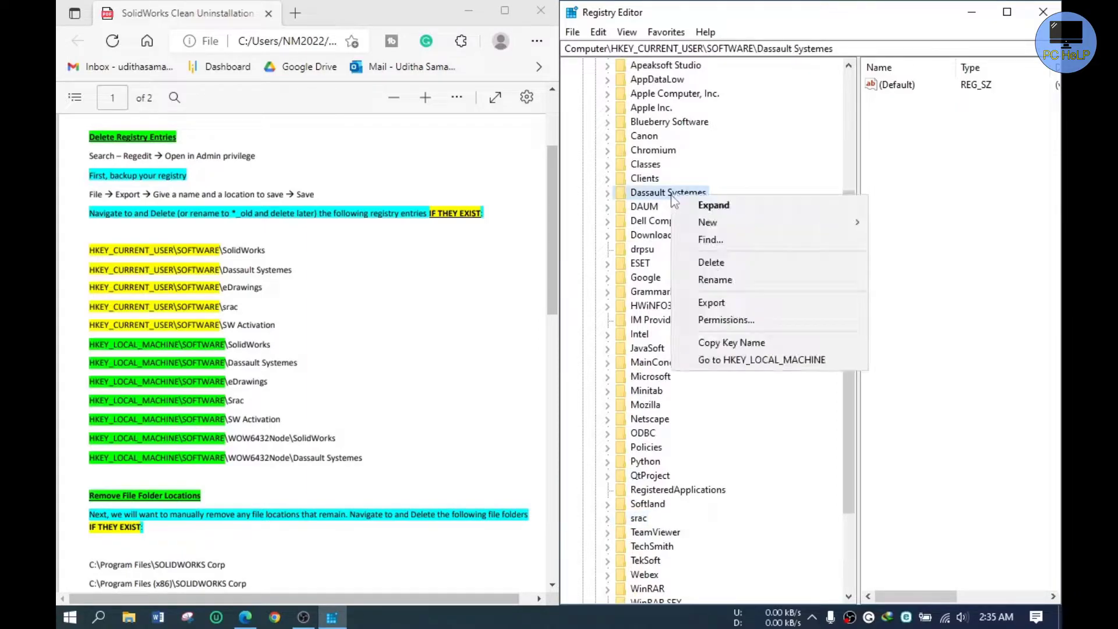
{"action": "left_click", "coordinate": [733, 265]}
{"action": "left_click", "coordinate": [641, 308]}
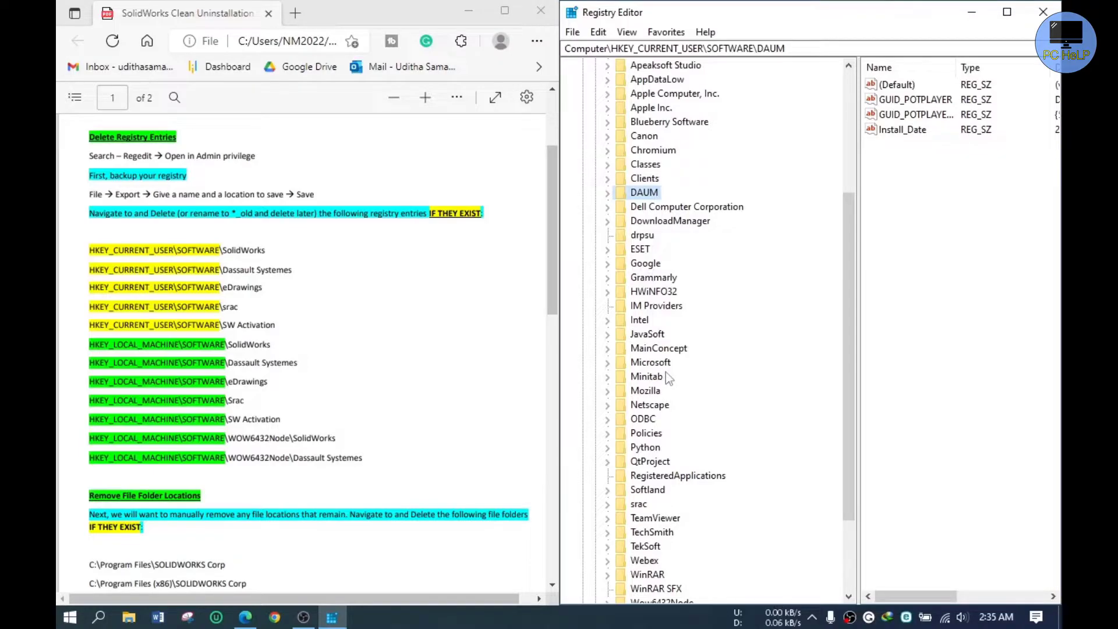
- Delete the srac key and its subkeys from HKEY_CURRENT_USER\SOFTWARE
{"action": "scroll", "coordinate": [666, 372], "scroll_direction": "down", "scroll_amount": 3}
{"action": "left_click", "coordinate": [638, 391]}
{"action": "right_click", "coordinate": [640, 396]}
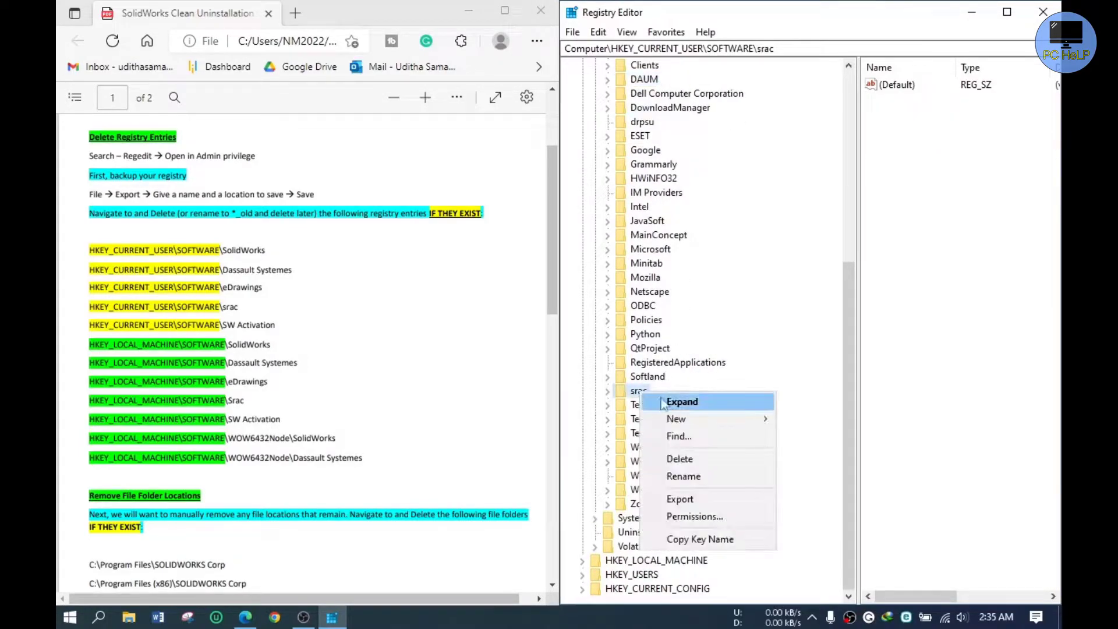
{"action": "left_click", "coordinate": [661, 458]}
{"action": "left_click", "coordinate": [665, 309]}
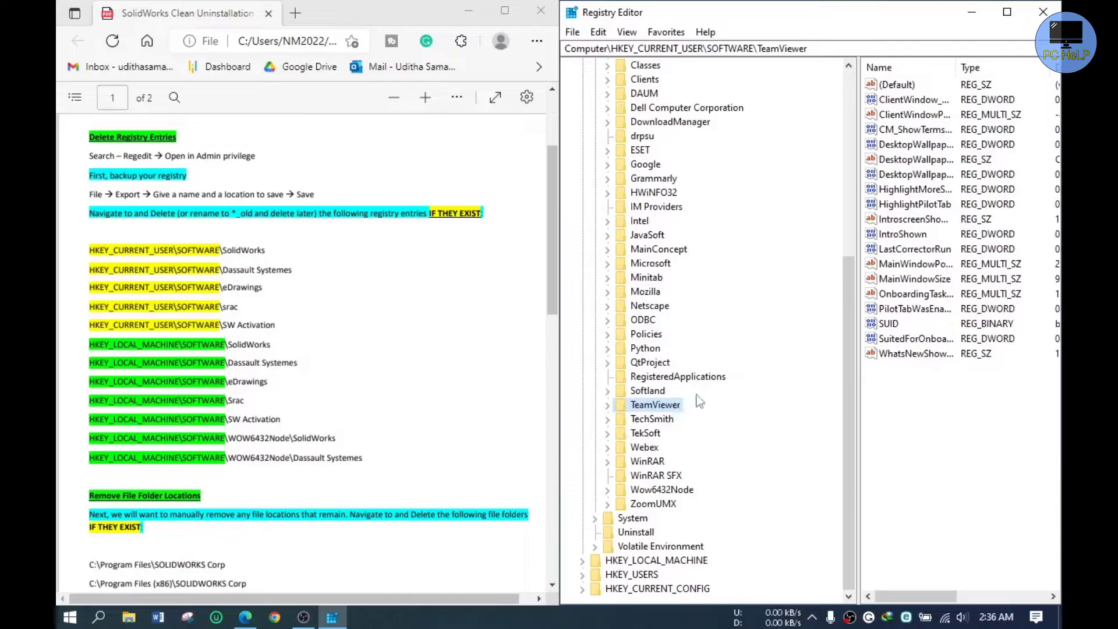
- Collapse the SOFTWARE branch and its parent HKEY_CURRENT_USER in the registry tree
{"action": "scroll", "coordinate": [700, 400], "scroll_direction": "up", "scroll_amount": 7}
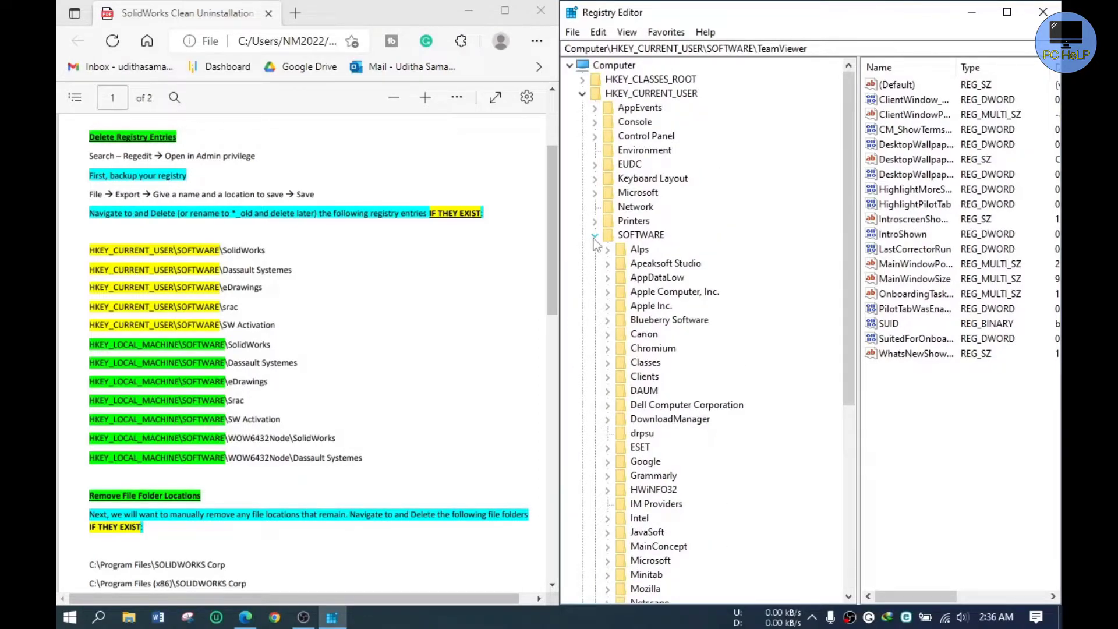
{"action": "left_click", "coordinate": [594, 237]}
{"action": "left_click", "coordinate": [583, 93]}
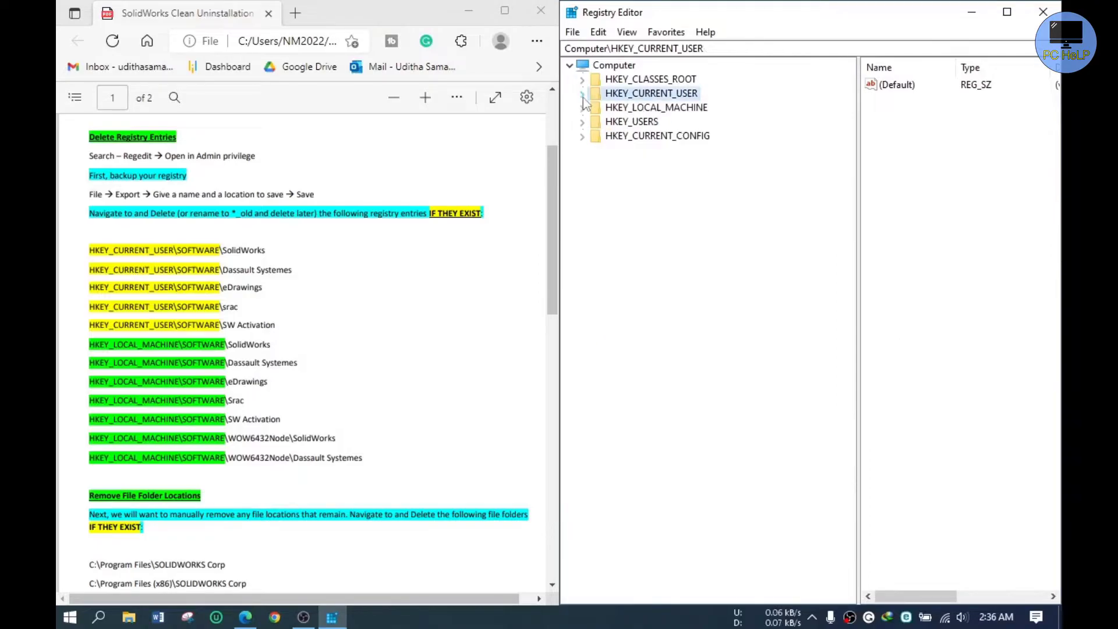
- Expand HKEY_LOCAL_MACHINE\SOFTWARE and delete its SolidWorks key with all subkeys
{"action": "left_click", "coordinate": [641, 108]}
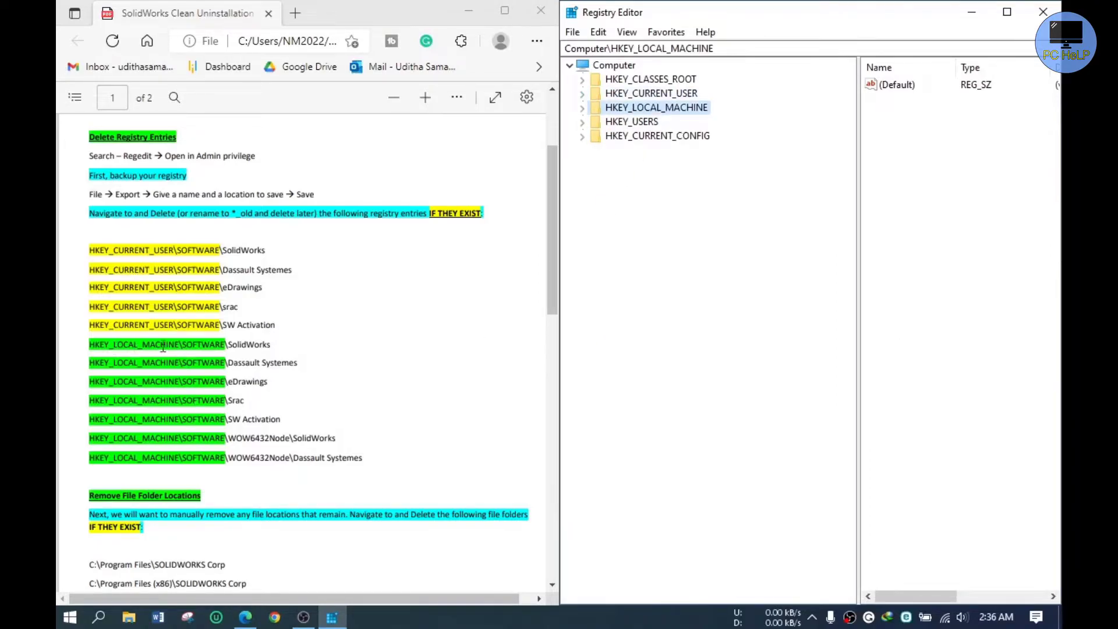
{"action": "left_click", "coordinate": [582, 108]}
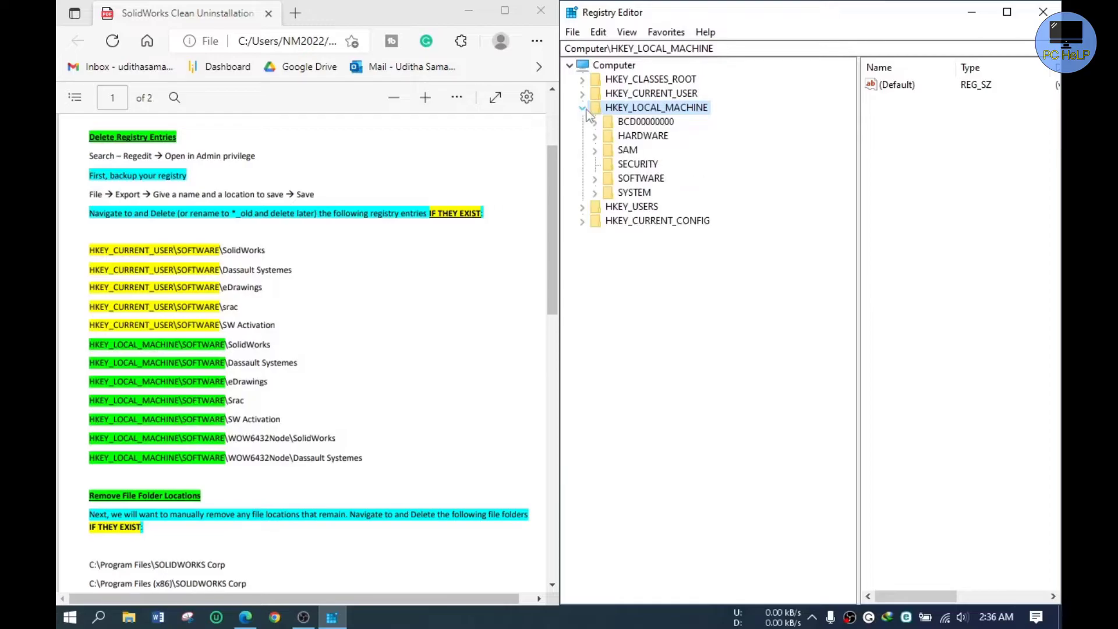
{"action": "left_click", "coordinate": [594, 178]}
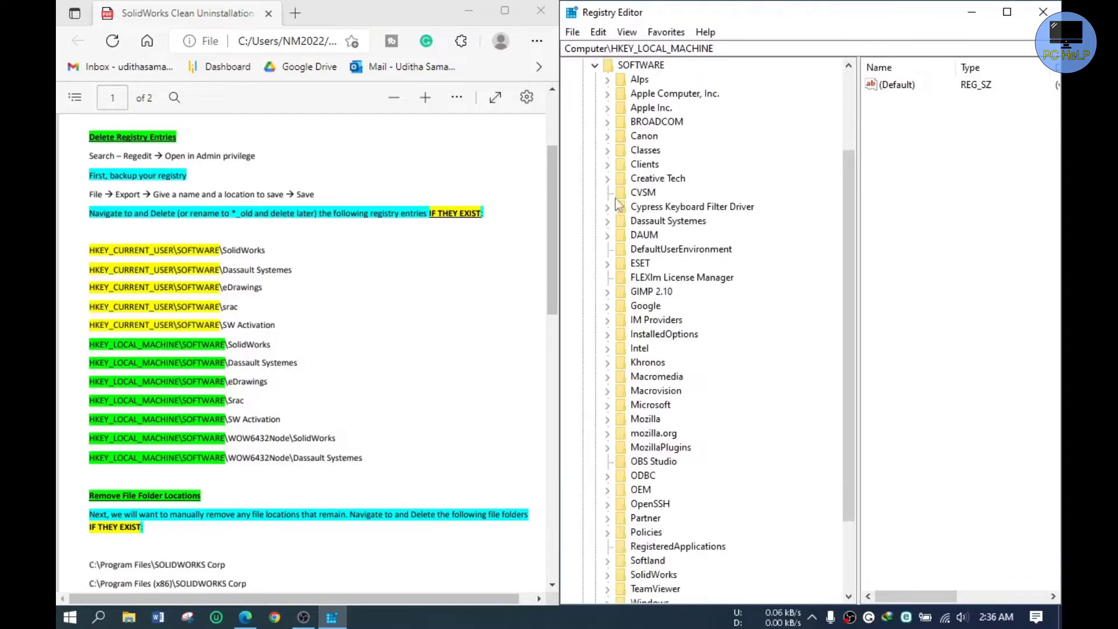
{"action": "scroll", "coordinate": [721, 327], "scroll_direction": "down", "scroll_amount": 3}
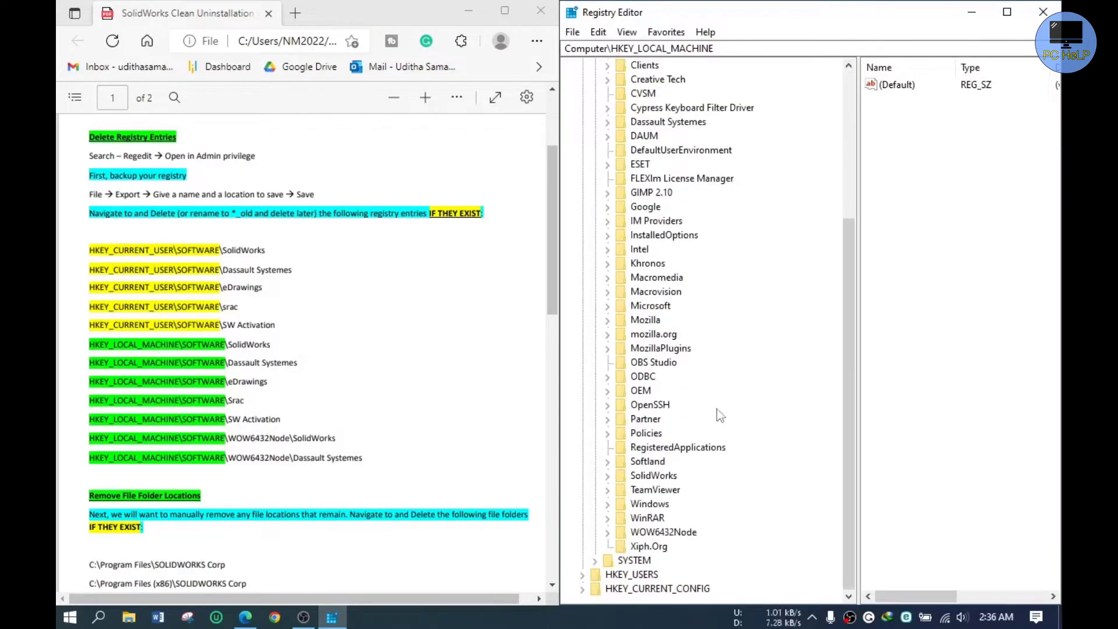
{"action": "left_click", "coordinate": [649, 477]}
{"action": "right_click", "coordinate": [650, 478]}
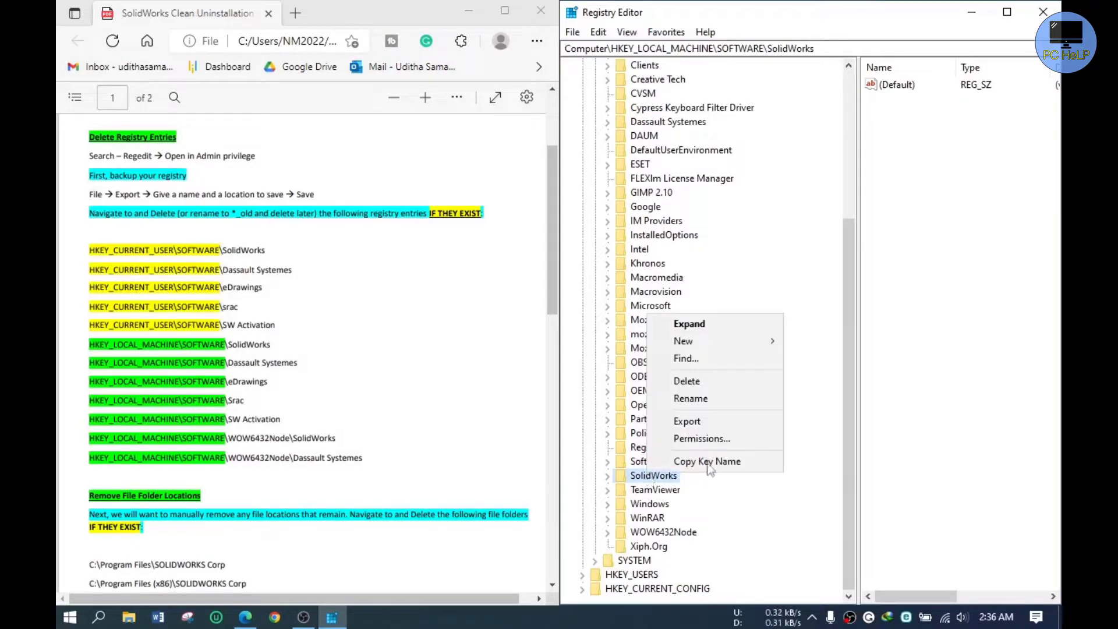
{"action": "left_click", "coordinate": [702, 382]}
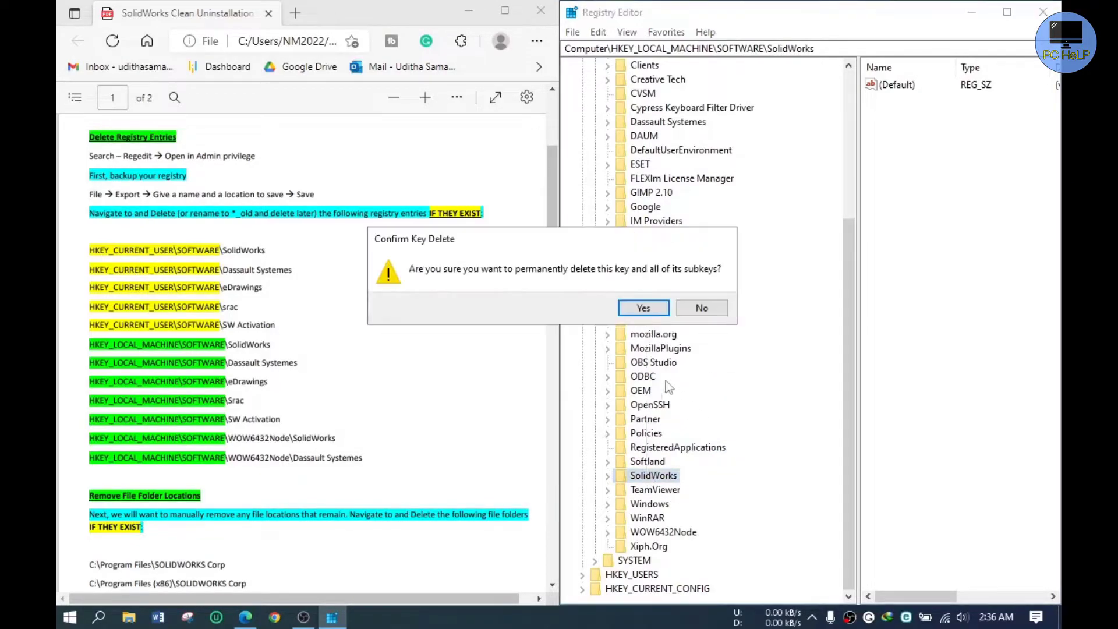
{"action": "left_click", "coordinate": [644, 309]}
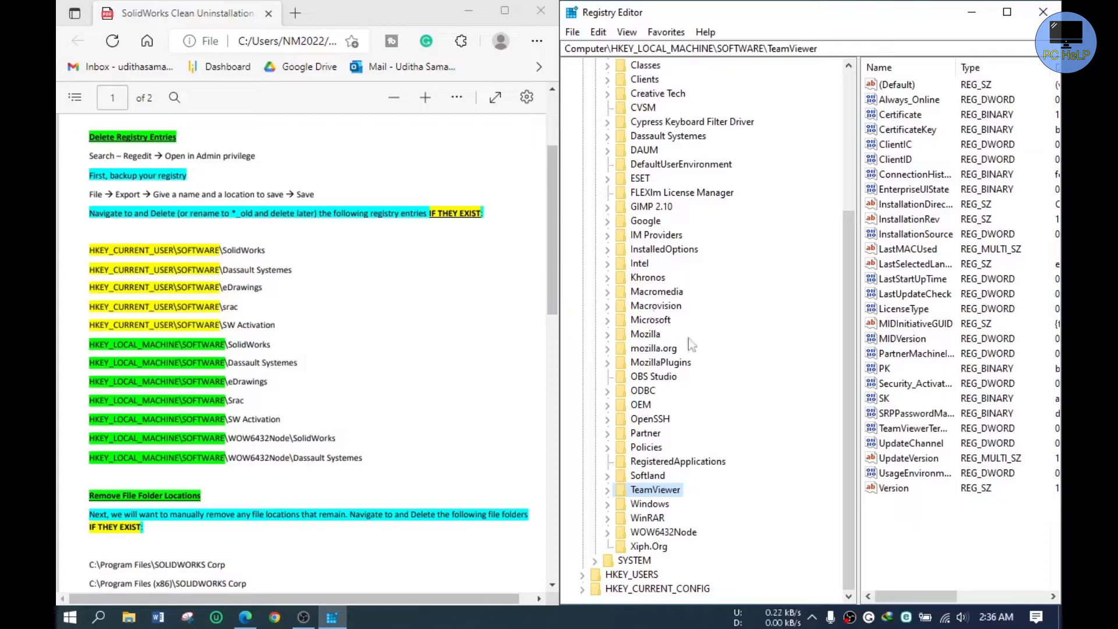
- Delete the Dassault Systemes key and its subkeys from HKEY_LOCAL_MACHINE\SOFTWARE
{"action": "scroll", "coordinate": [769, 289], "scroll_direction": "up", "scroll_amount": 3}
{"action": "left_click", "coordinate": [671, 265]}
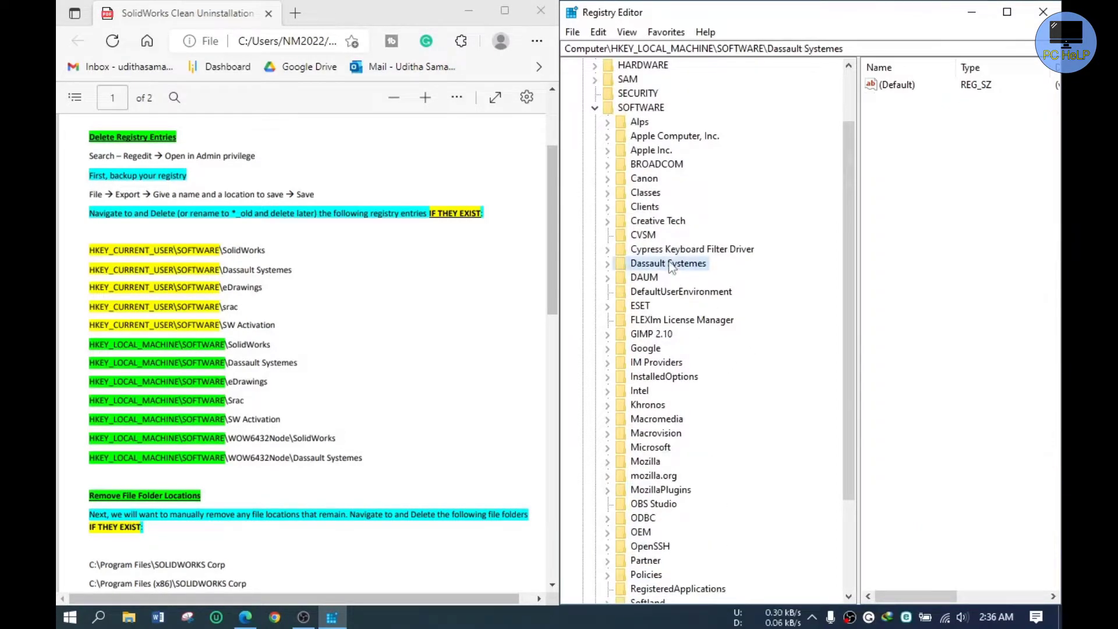
{"action": "right_click", "coordinate": [671, 265]}
{"action": "left_click", "coordinate": [731, 326]}
{"action": "left_click", "coordinate": [644, 308]}
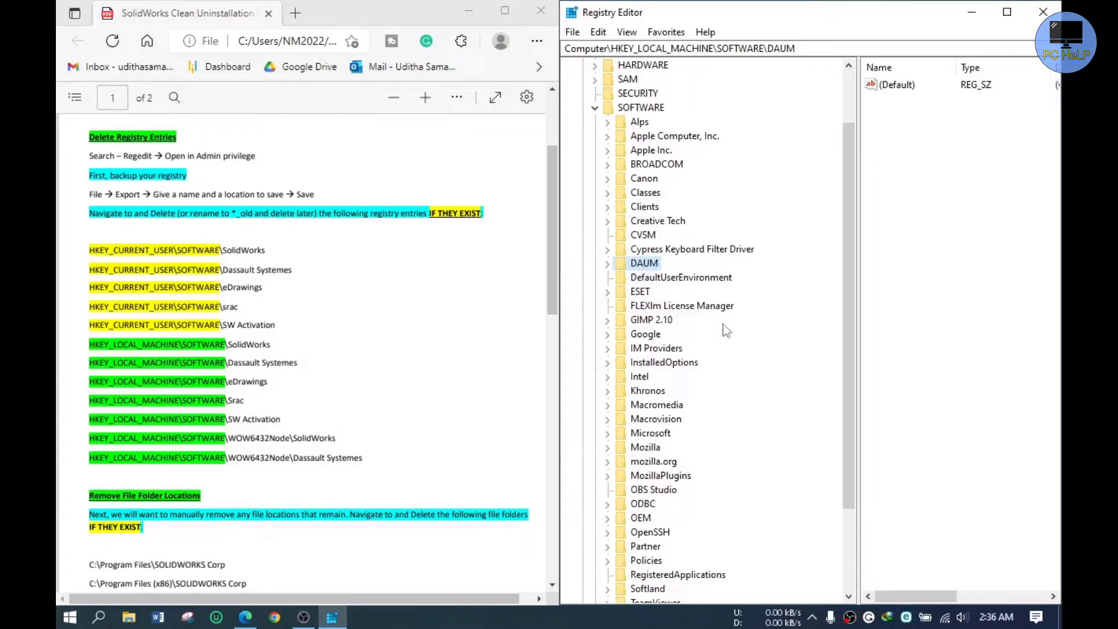
- Expand WOW6432Node under HKEY_LOCAL_MACHINE\SOFTWARE and delete its SolidWorks key with all subkeys
{"action": "scroll", "coordinate": [686, 483], "scroll_direction": "down", "scroll_amount": 2}
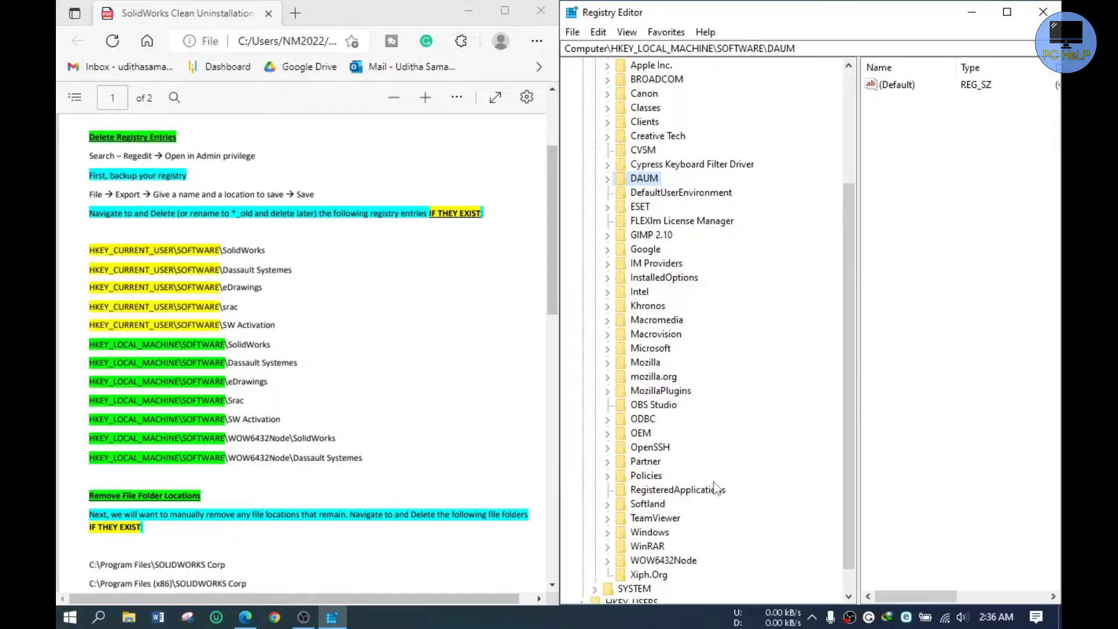
{"action": "scroll", "coordinate": [736, 383], "scroll_direction": "down", "scroll_amount": 1}
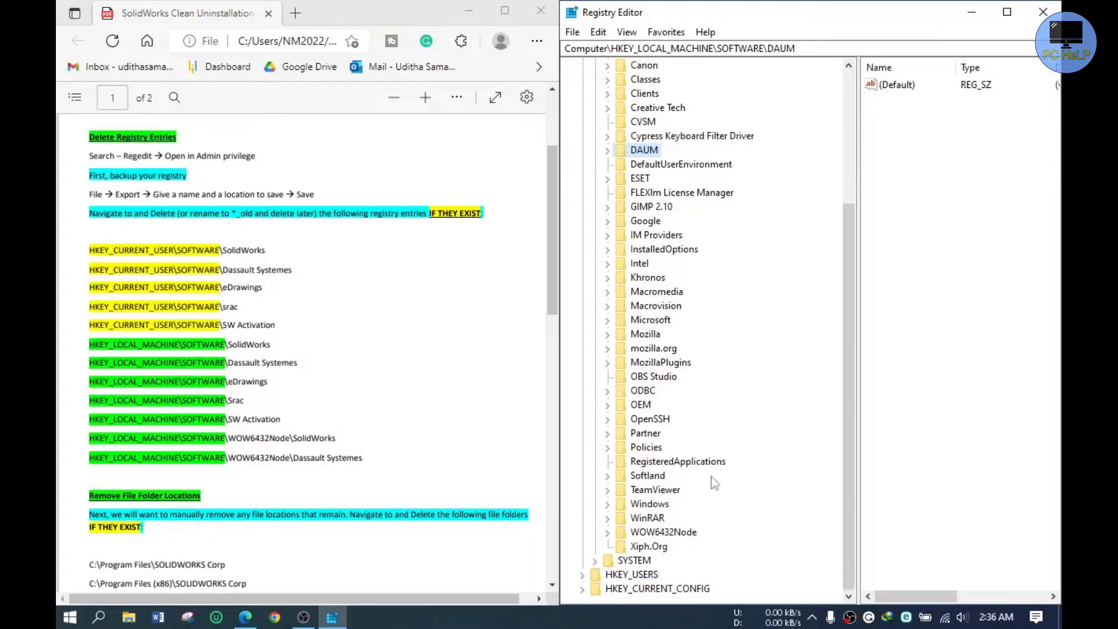
{"action": "left_click", "coordinate": [613, 534]}
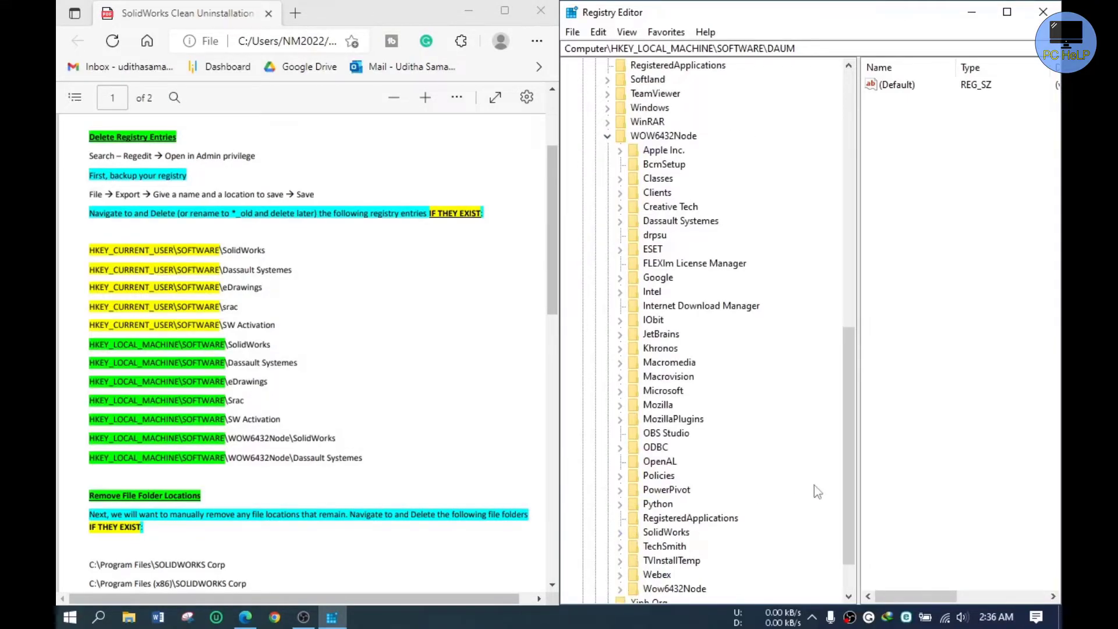
{"action": "scroll", "coordinate": [808, 434], "scroll_direction": "down", "scroll_amount": 2}
{"action": "left_click", "coordinate": [665, 476]}
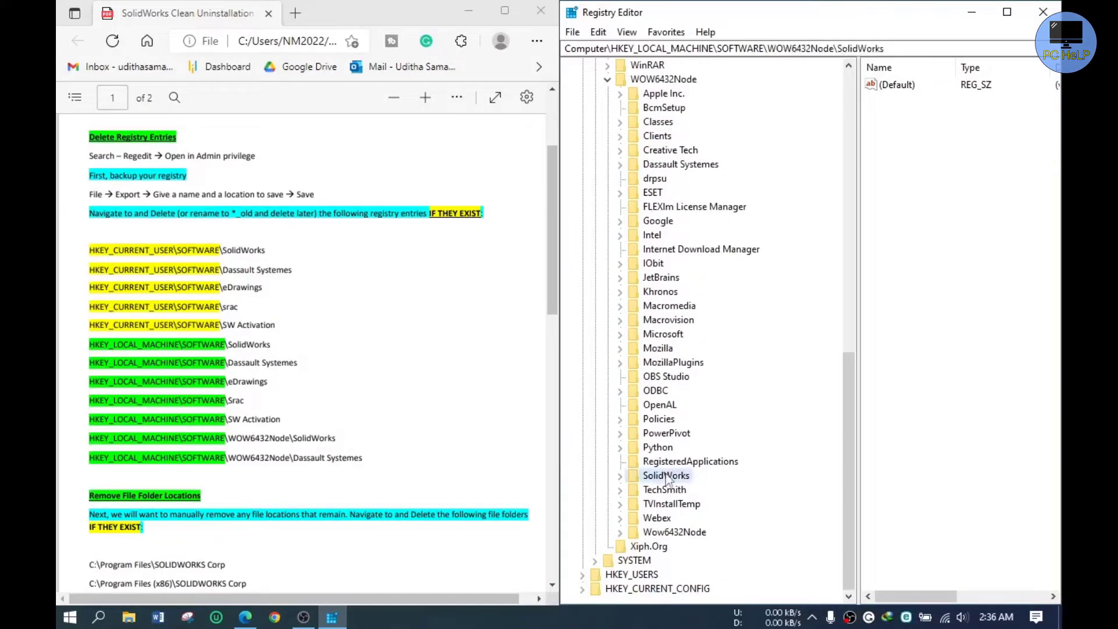
{"action": "right_click", "coordinate": [666, 477]}
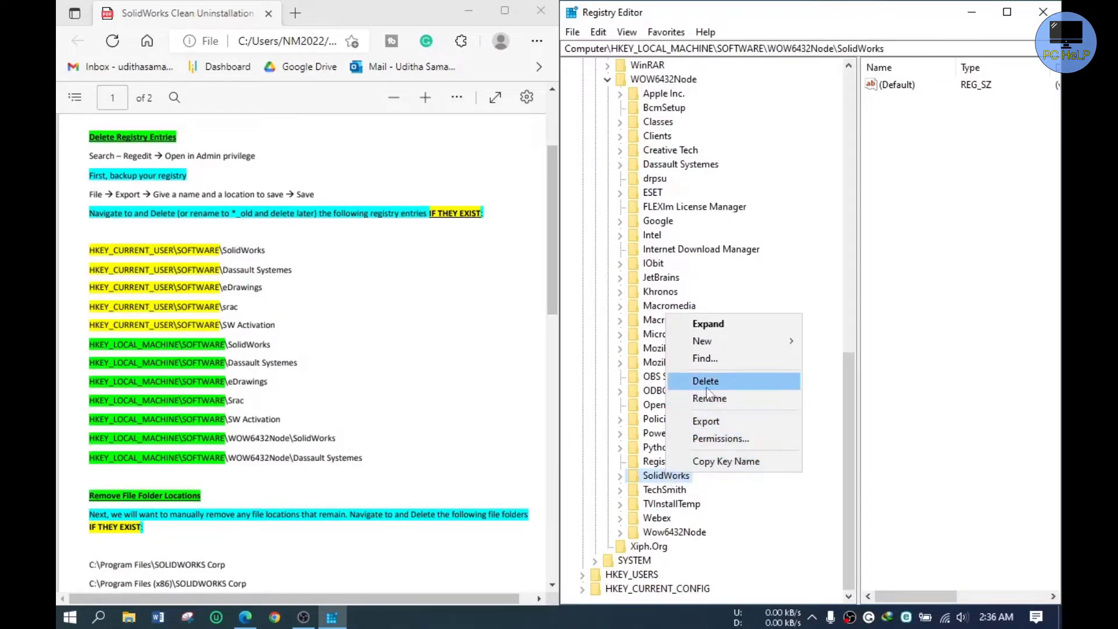
{"action": "left_click", "coordinate": [709, 383]}
{"action": "left_click", "coordinate": [643, 307]}
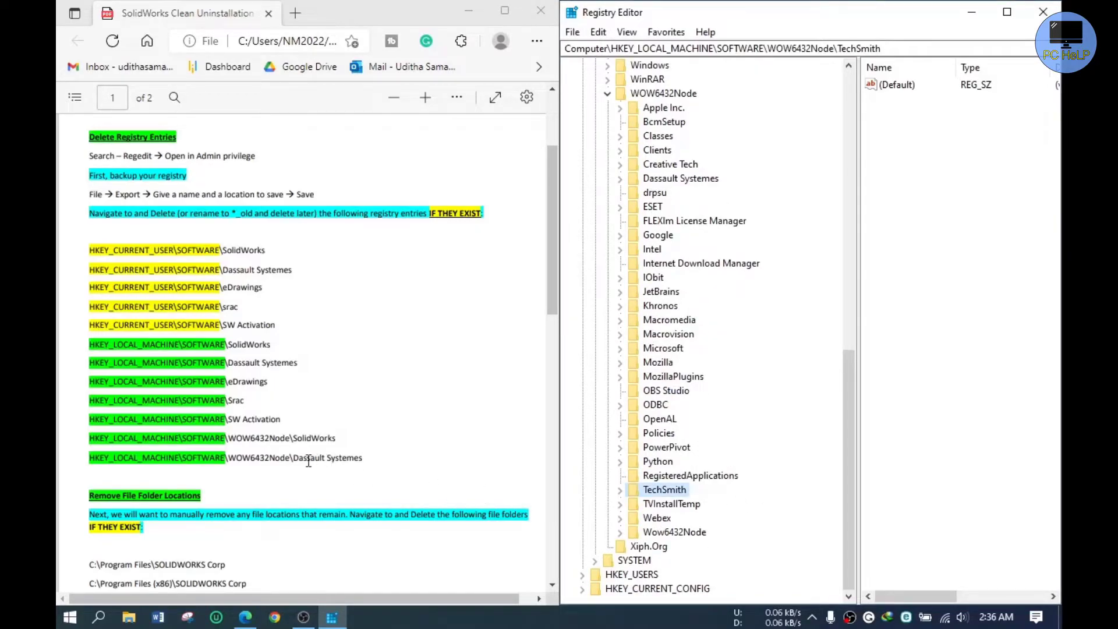
- Delete the Dassault Systemes key and its subkeys from HKEY_LOCAL_MACHINE\SOFTWARE\WOW6432Node
{"action": "left_click", "coordinate": [678, 181]}
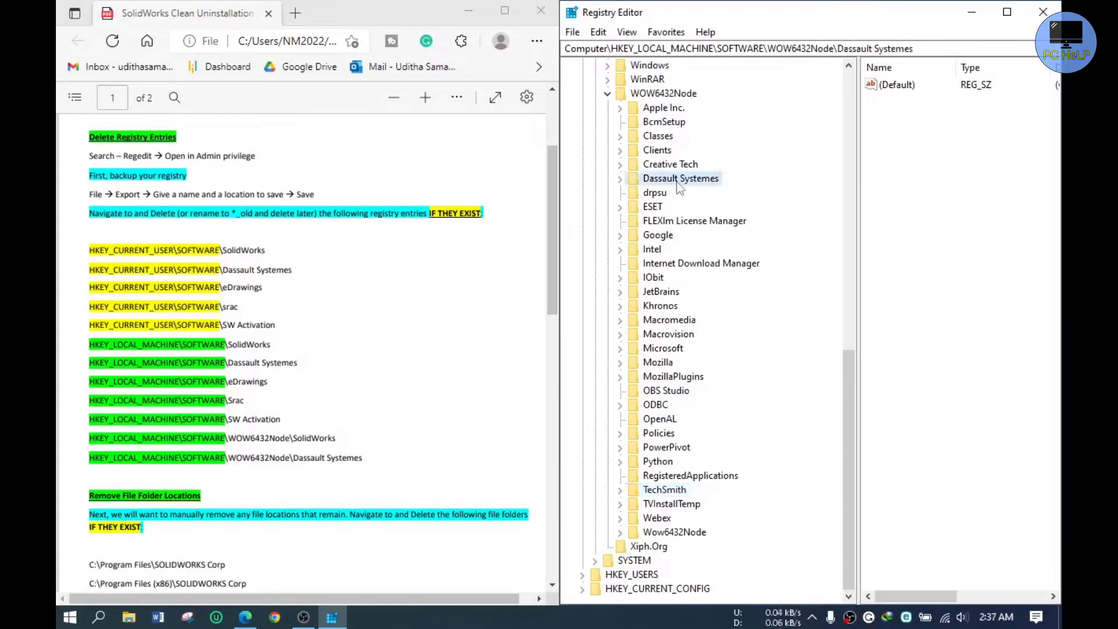
{"action": "right_click", "coordinate": [679, 181]}
{"action": "left_click", "coordinate": [716, 250]}
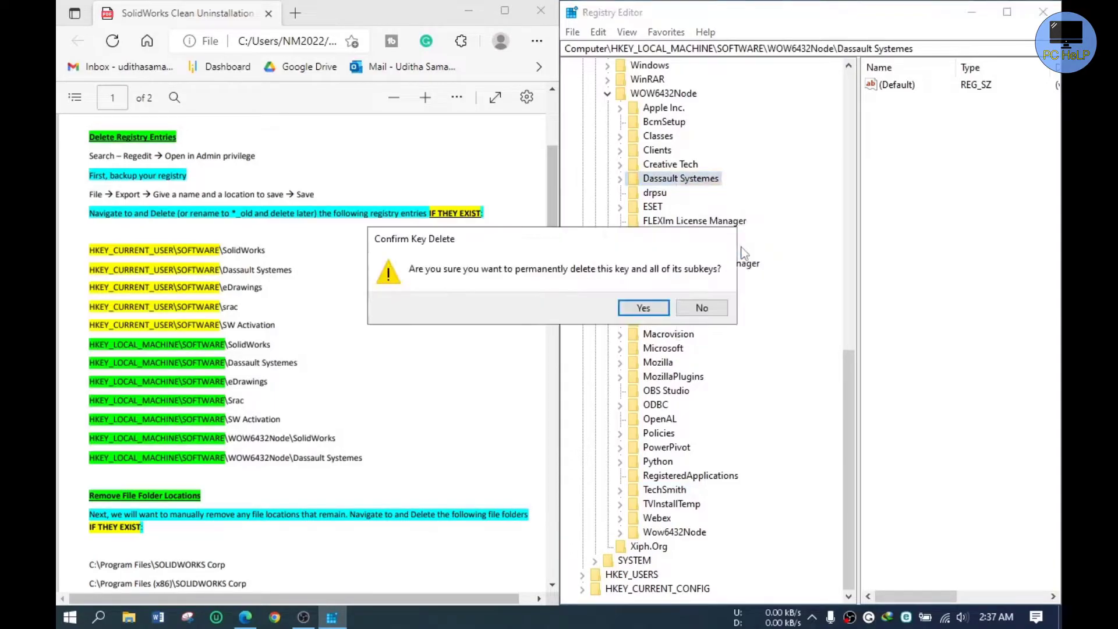
{"action": "left_click", "coordinate": [642, 308]}
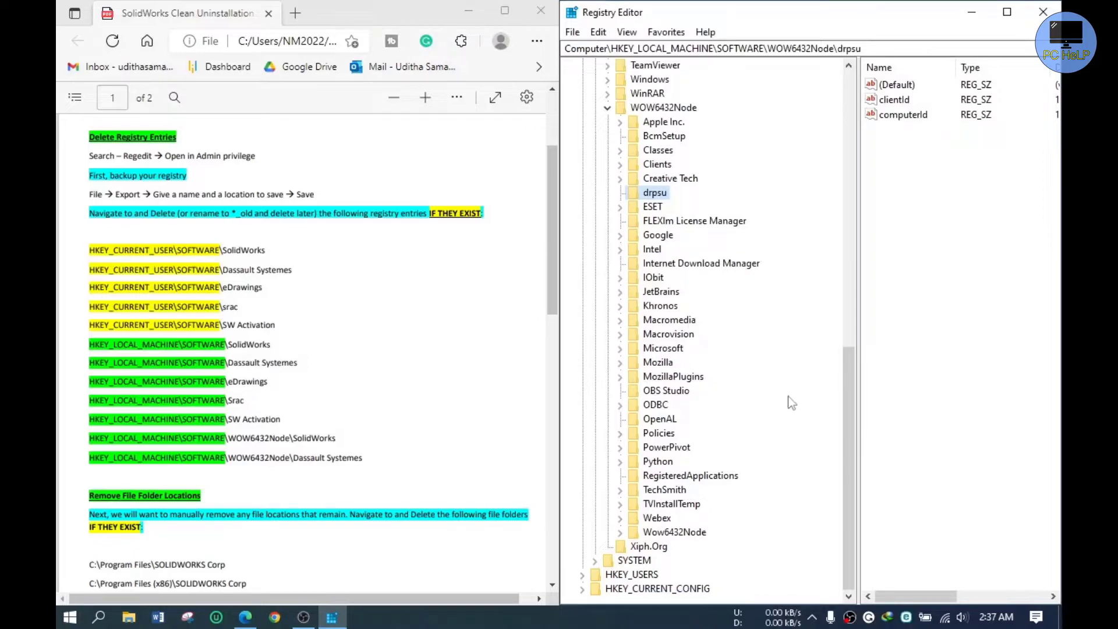
- Collapse the WOW6432Node and HKEY_LOCAL_MACHINE branches, close Registry Editor, and refresh the desktop
{"action": "scroll", "coordinate": [791, 403], "scroll_direction": "up", "scroll_amount": 3}
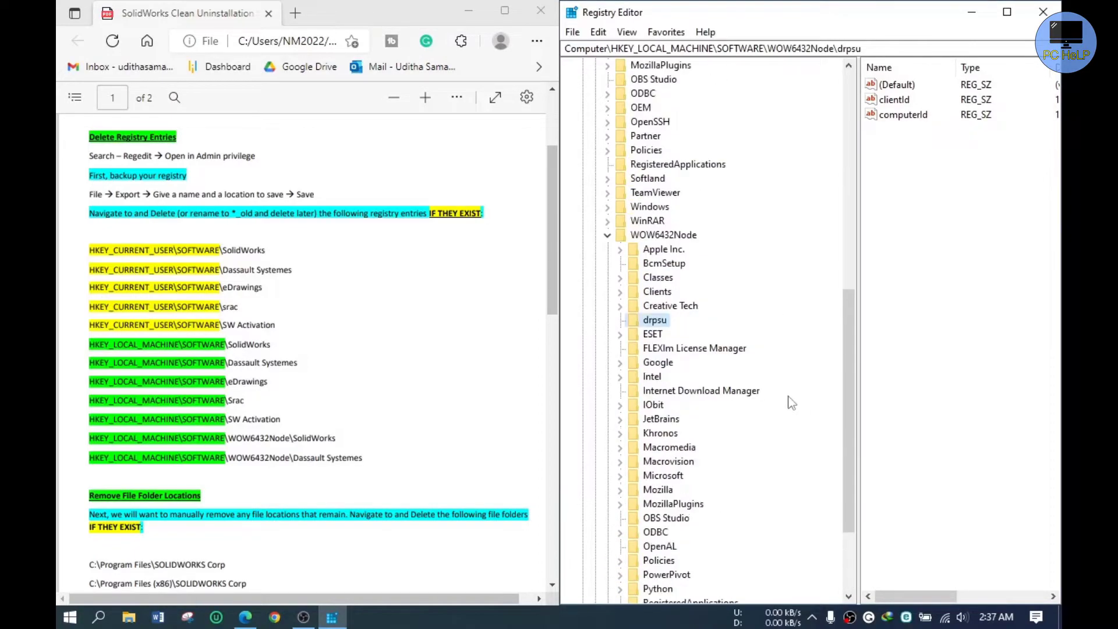
{"action": "left_click", "coordinate": [607, 235]}
{"action": "scroll", "coordinate": [664, 313], "scroll_direction": "up", "scroll_amount": 5}
{"action": "left_click", "coordinate": [582, 108]}
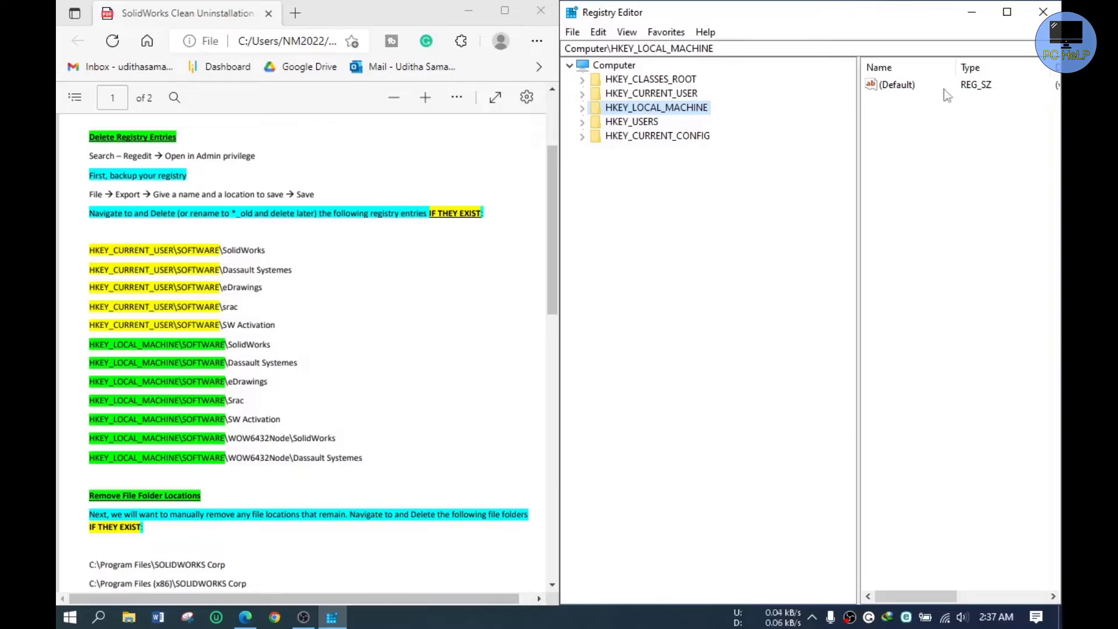
{"action": "left_click", "coordinate": [1043, 12]}
{"action": "left_click", "coordinate": [714, 185]}
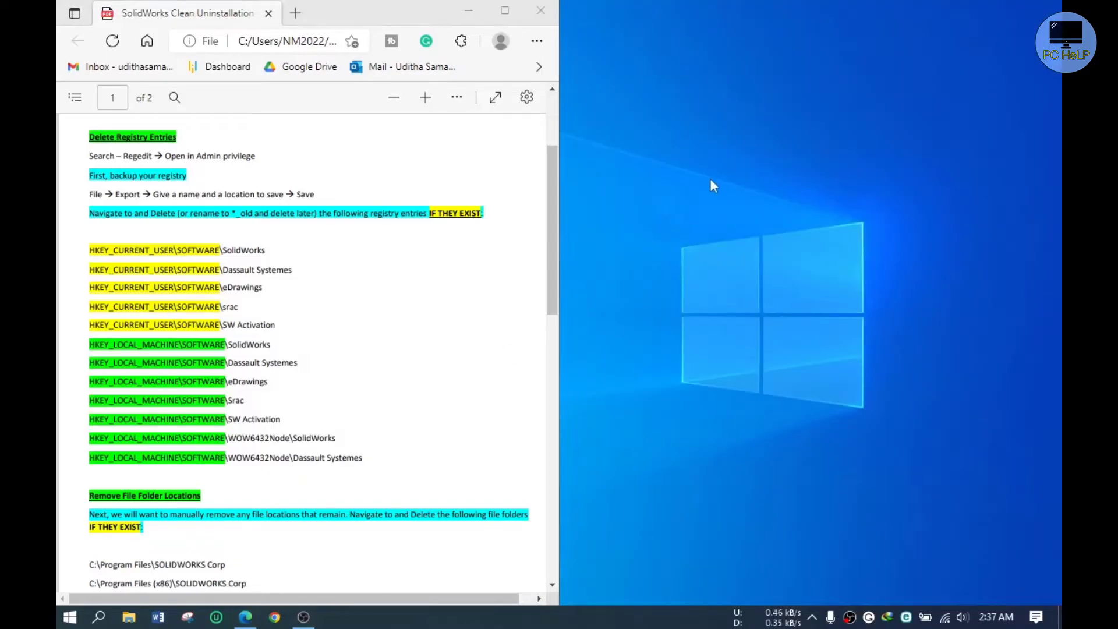
{"action": "right_click", "coordinate": [795, 87]}
{"action": "left_click", "coordinate": [857, 135]}
- Read the Remove File Folder Locations section of the PDF guide for the list of folders to delete
{"action": "scroll", "coordinate": [286, 367], "scroll_direction": "down", "scroll_amount": 7}
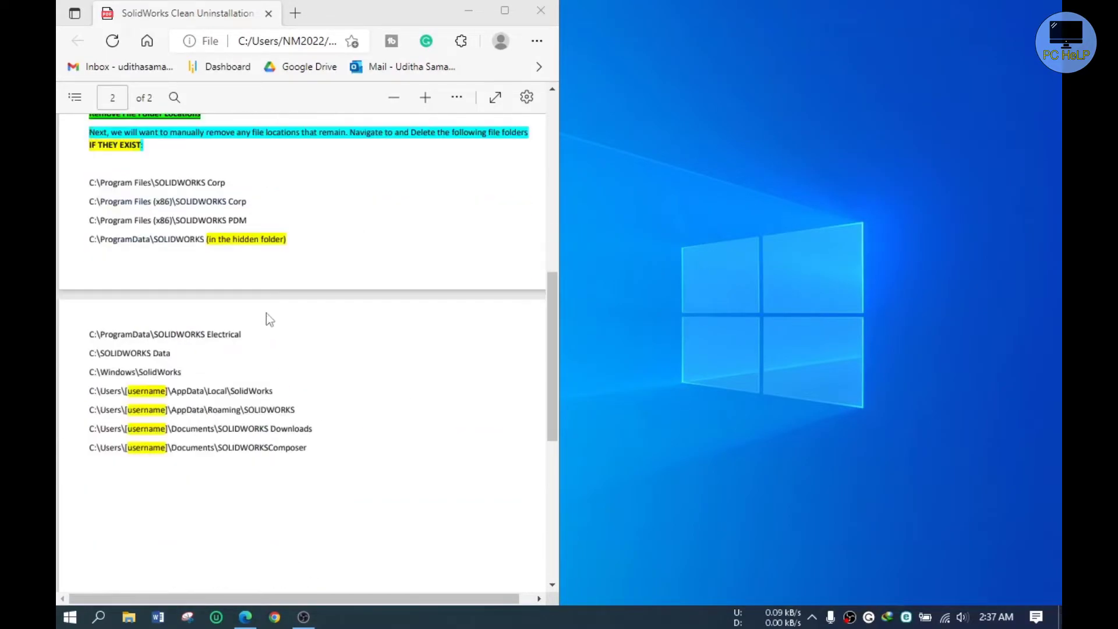
{"action": "scroll", "coordinate": [265, 317], "scroll_direction": "up", "scroll_amount": 2}
{"action": "left_click", "coordinate": [88, 191]}
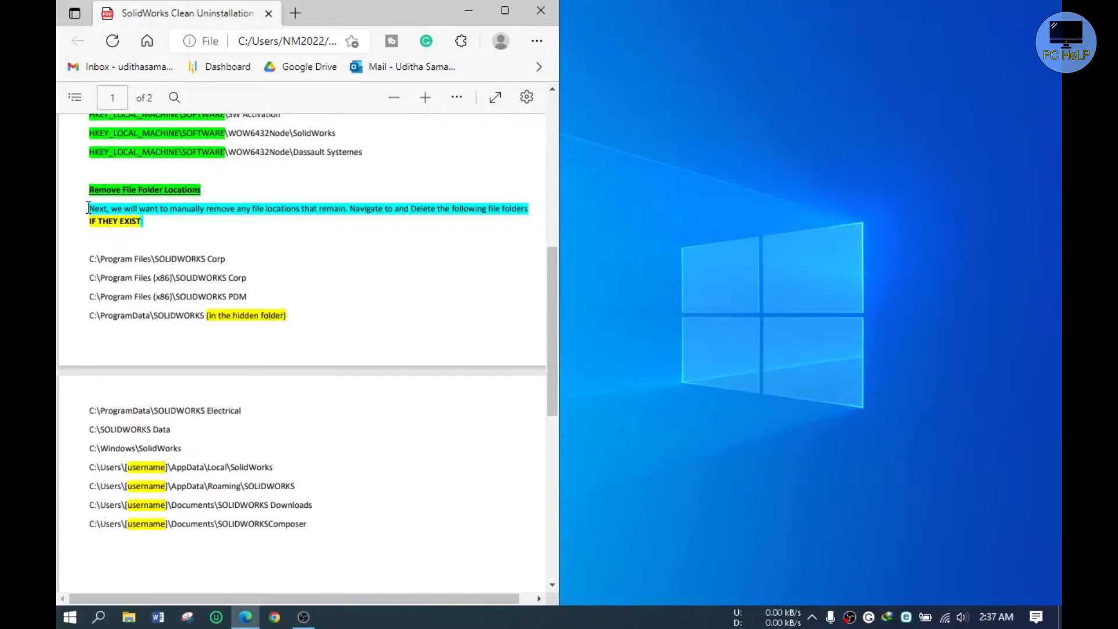
{"action": "left_click_drag", "start_coordinate": [88, 207], "coordinate": [178, 222]}
{"action": "left_click", "coordinate": [432, 281]}
- Switch to File Explorer at This PC and arrange its window side by side with the PDF guide
{"action": "key", "text": "super+e"}
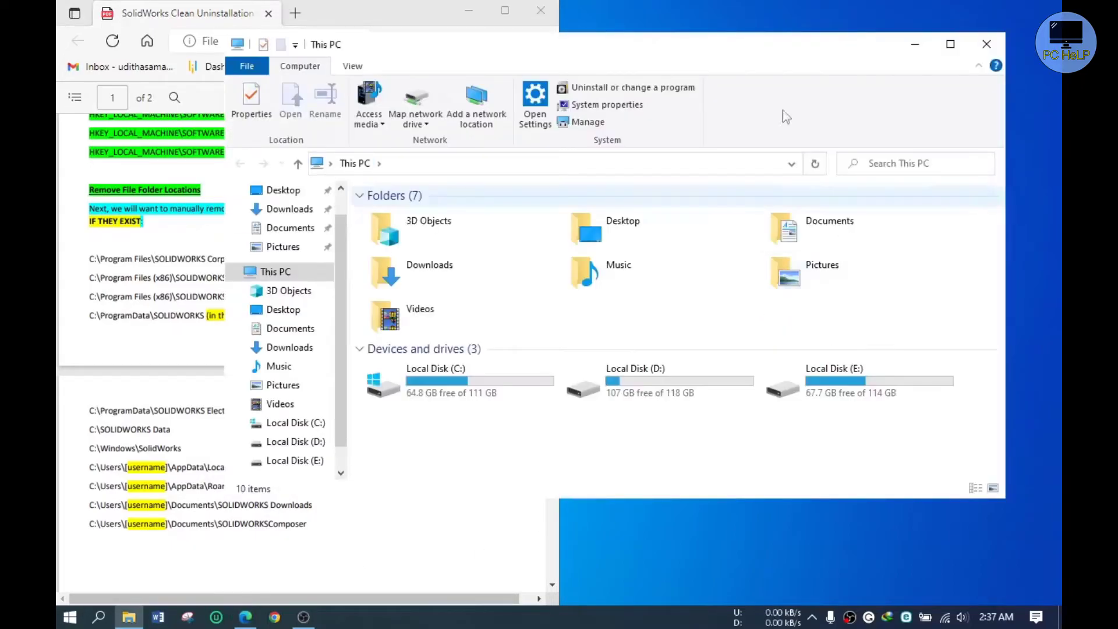
{"action": "left_click_drag", "start_coordinate": [621, 47], "coordinate": [1060, 52]}
{"action": "left_click", "coordinate": [193, 233]}
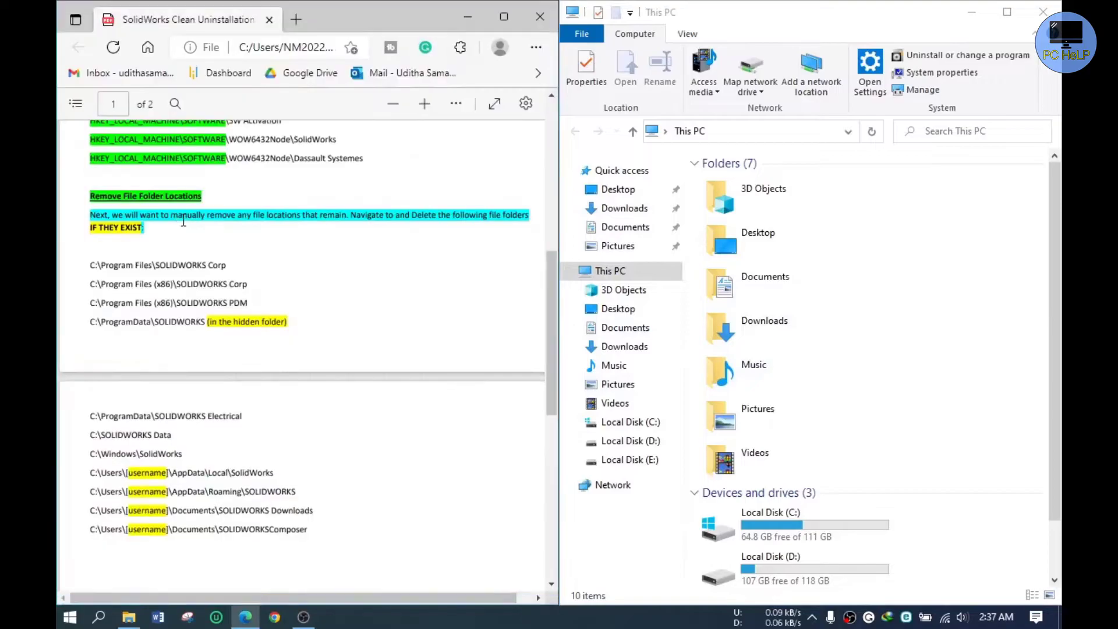
- Delete the SOLIDWORKS Corp folder from C:\Program Files
{"action": "scroll", "coordinate": [891, 363], "scroll_direction": "down", "scroll_amount": 1}
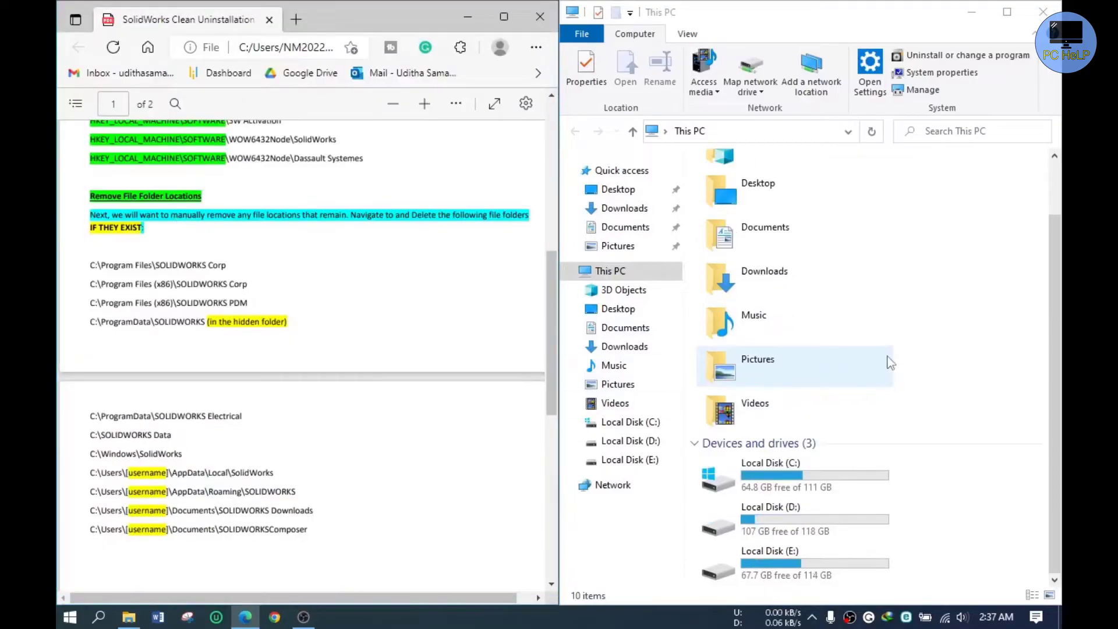
{"action": "double_click", "coordinate": [763, 472]}
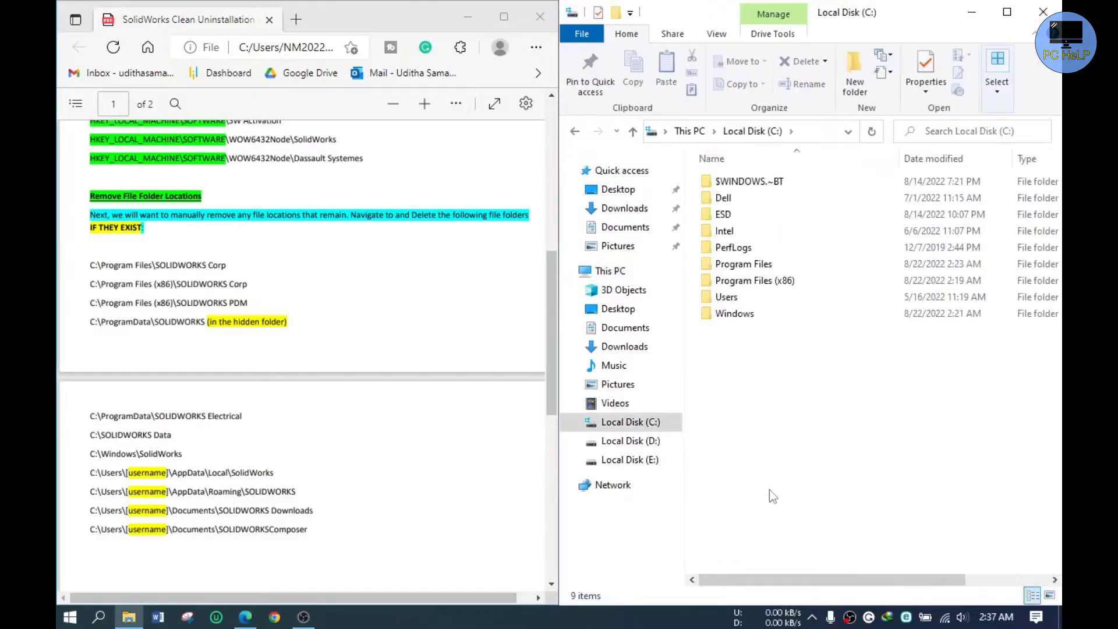
{"action": "double_click", "coordinate": [748, 269]}
{"action": "scroll", "coordinate": [797, 434], "scroll_direction": "down", "scroll_amount": 2}
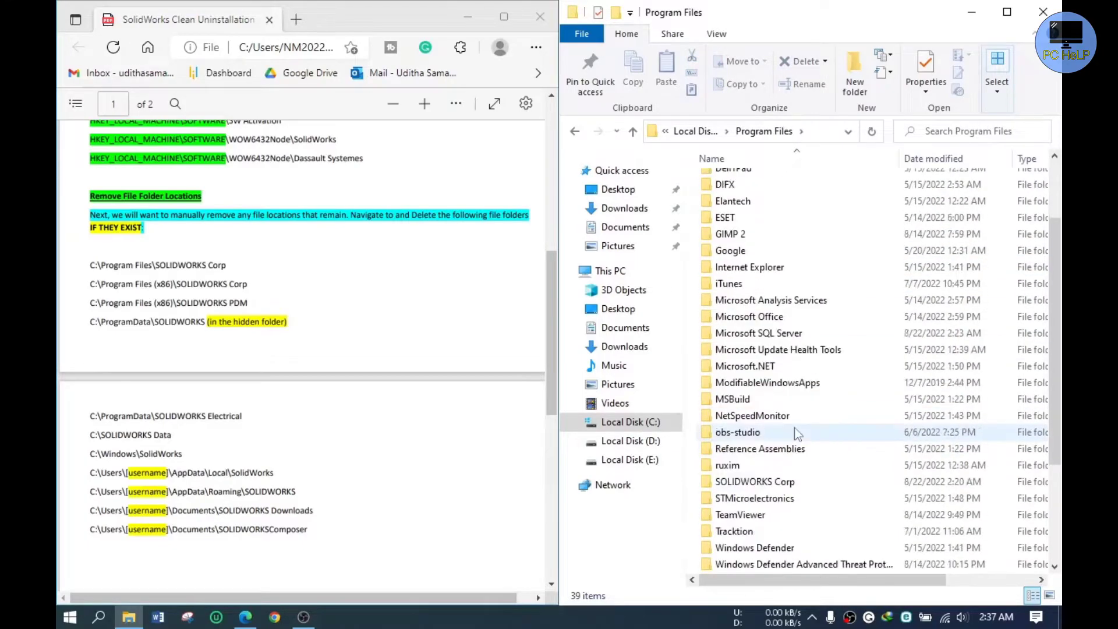
{"action": "scroll", "coordinate": [797, 433], "scroll_direction": "down", "scroll_amount": 2}
{"action": "left_click", "coordinate": [781, 384]}
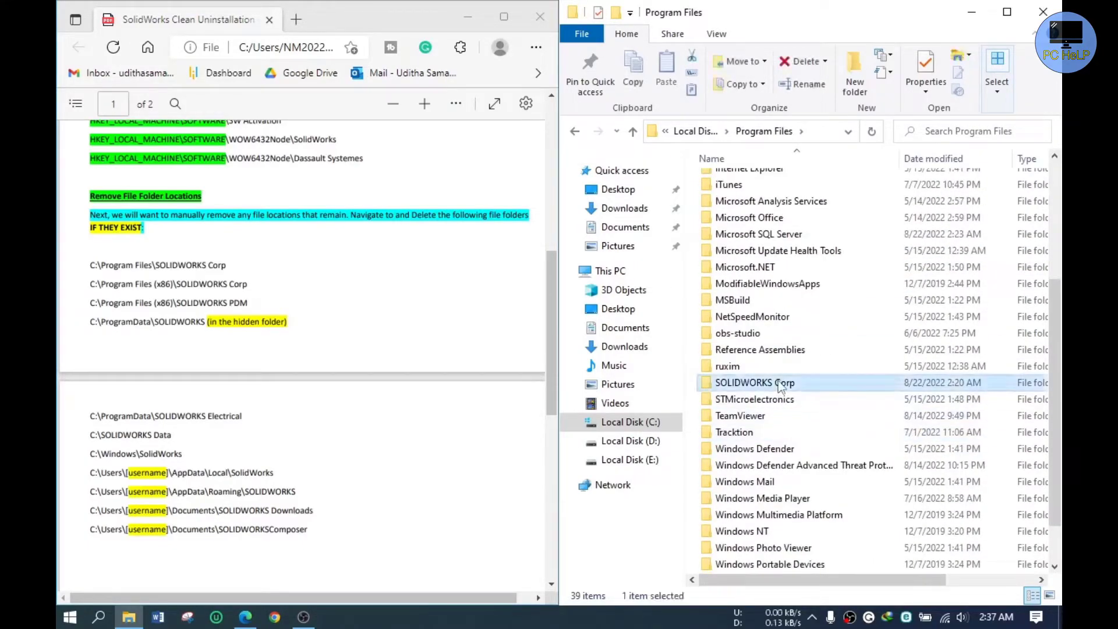
{"action": "right_click", "coordinate": [820, 389]}
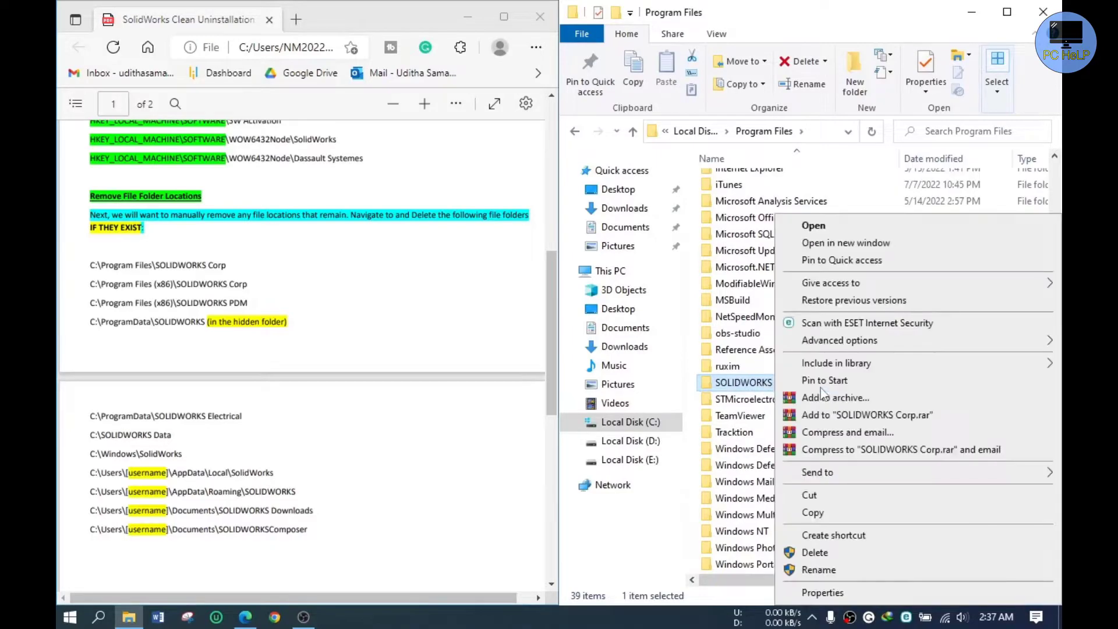
{"action": "left_click", "coordinate": [819, 551]}
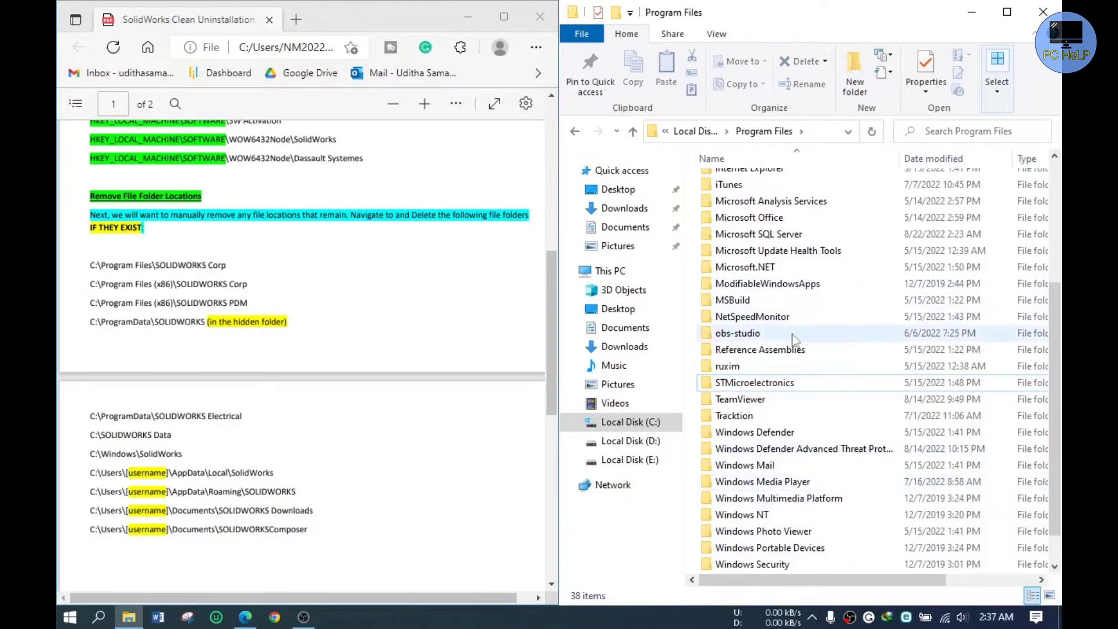
- Check C:\Program Files (x86) for SOLIDWORKS Corp and SOLIDWORKS PDM folders, and return to the C: drive
{"action": "left_click", "coordinate": [631, 136]}
{"action": "left_click", "coordinate": [764, 282]}
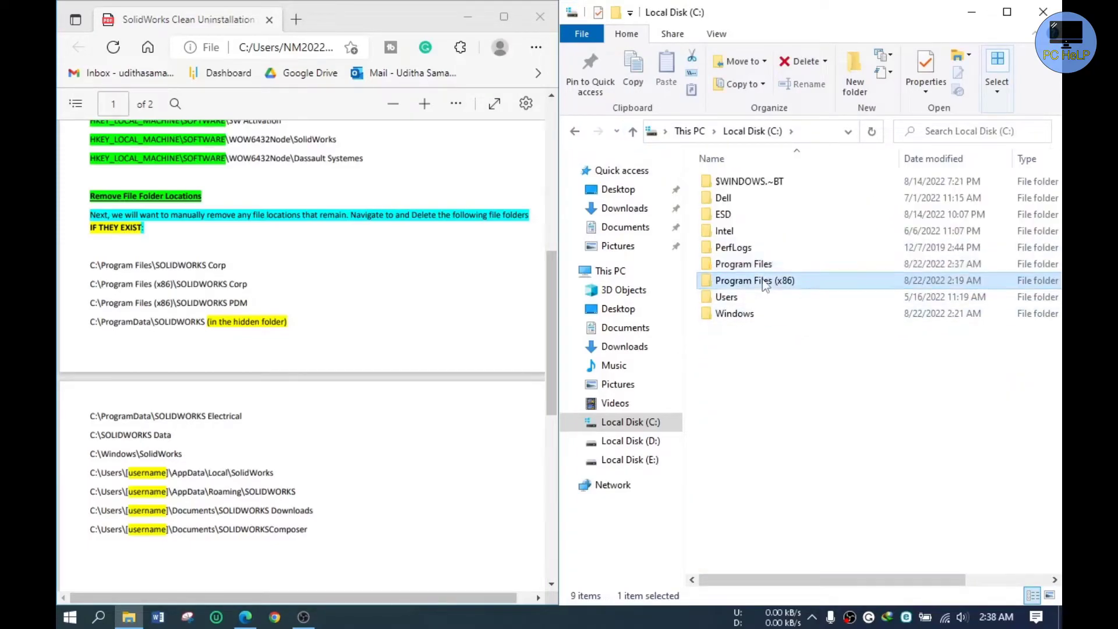
{"action": "double_click", "coordinate": [815, 287]}
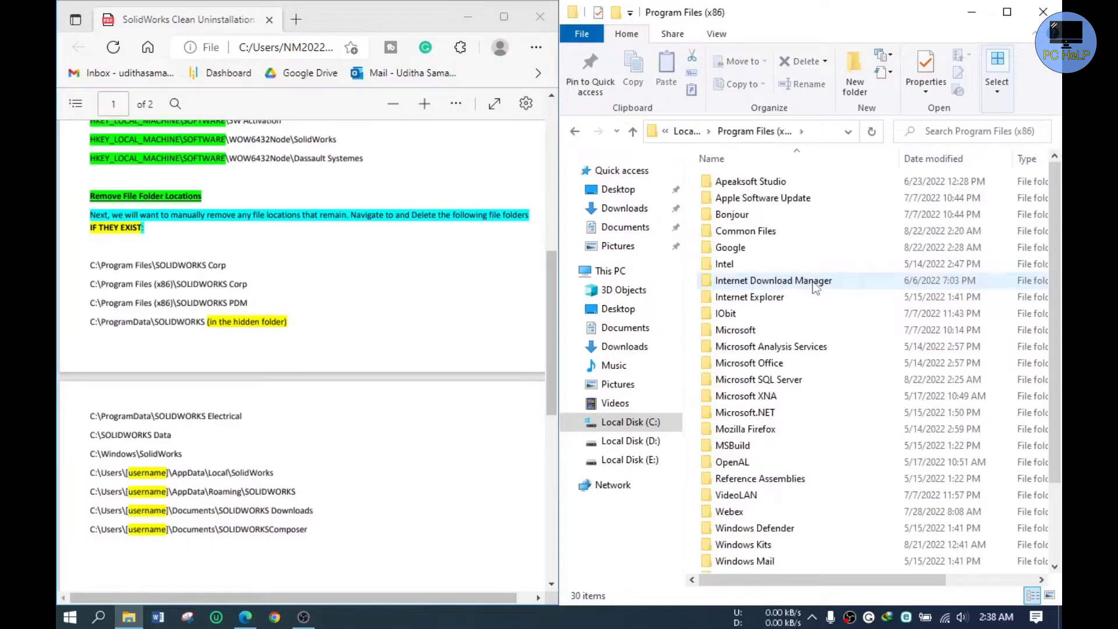
{"action": "scroll", "coordinate": [815, 287], "scroll_direction": "down", "scroll_amount": 2}
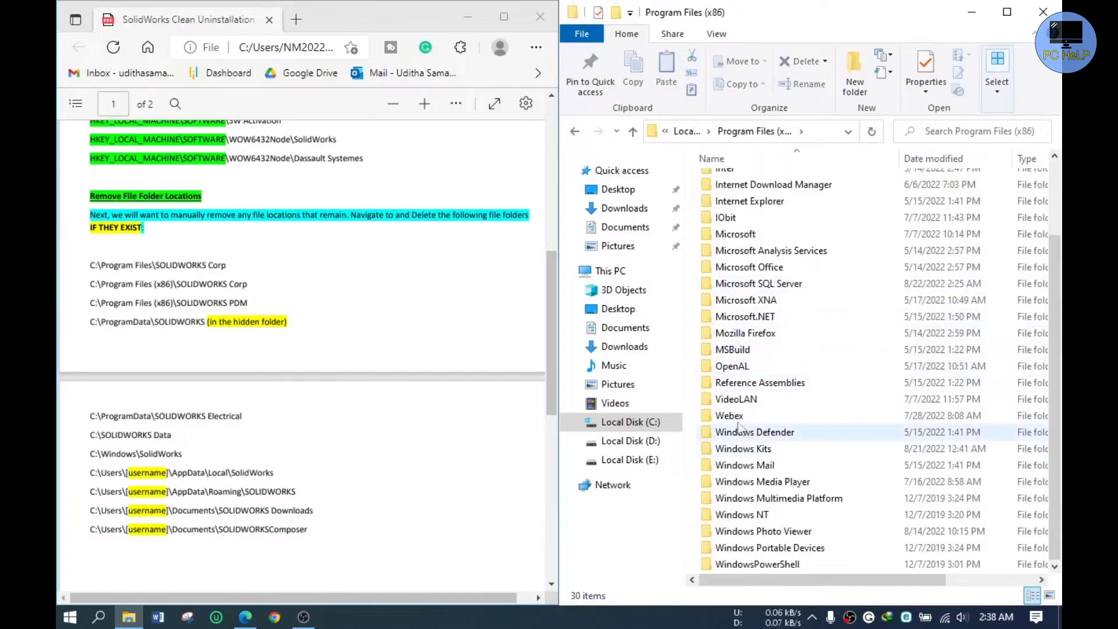
{"action": "scroll", "coordinate": [801, 373], "scroll_direction": "up", "scroll_amount": 2}
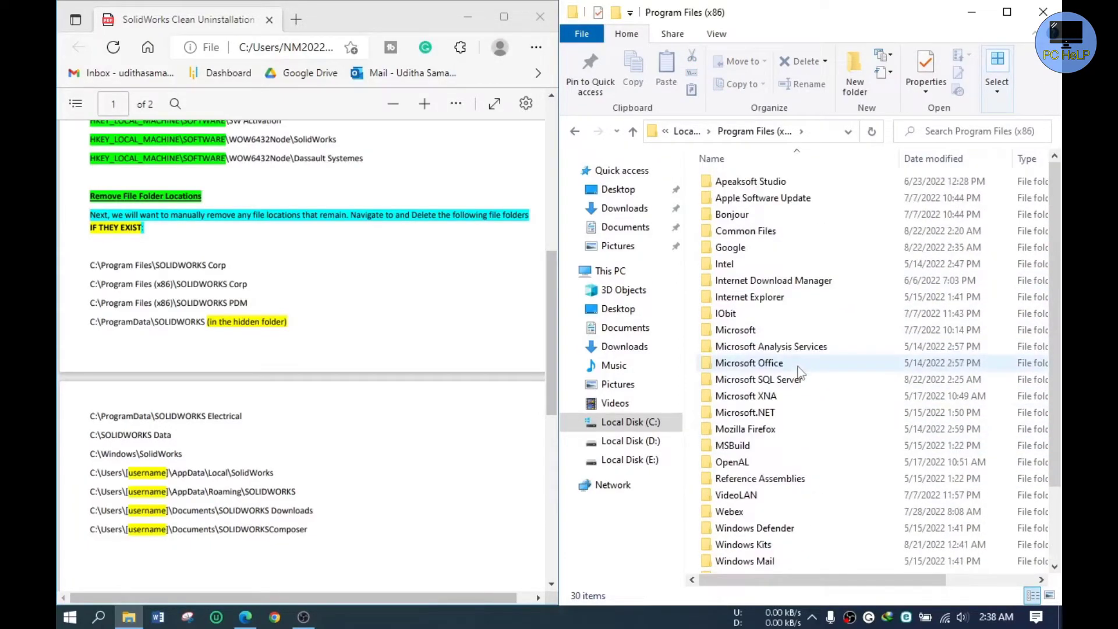
{"action": "scroll", "coordinate": [810, 359], "scroll_direction": "down", "scroll_amount": 2}
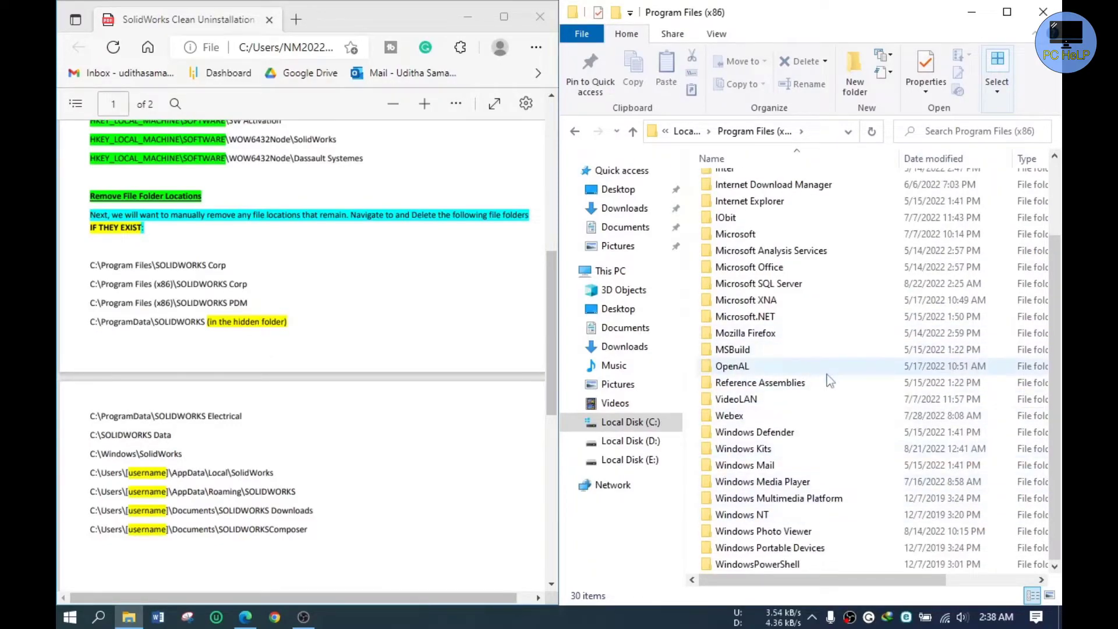
{"action": "scroll", "coordinate": [830, 380], "scroll_direction": "up", "scroll_amount": 2}
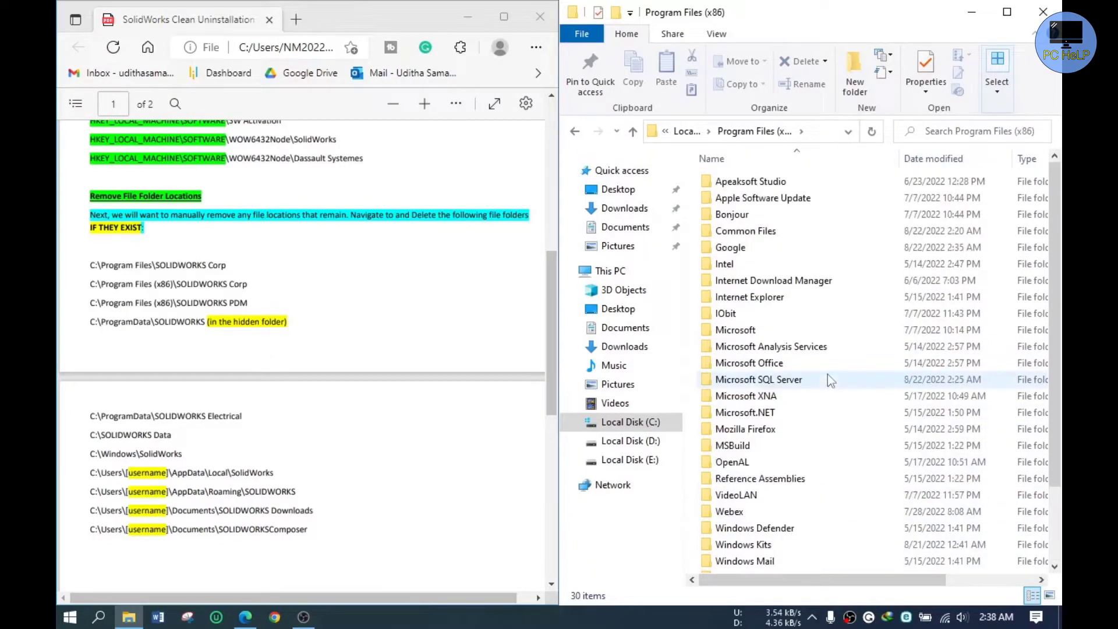
{"action": "left_click", "coordinate": [634, 137]}
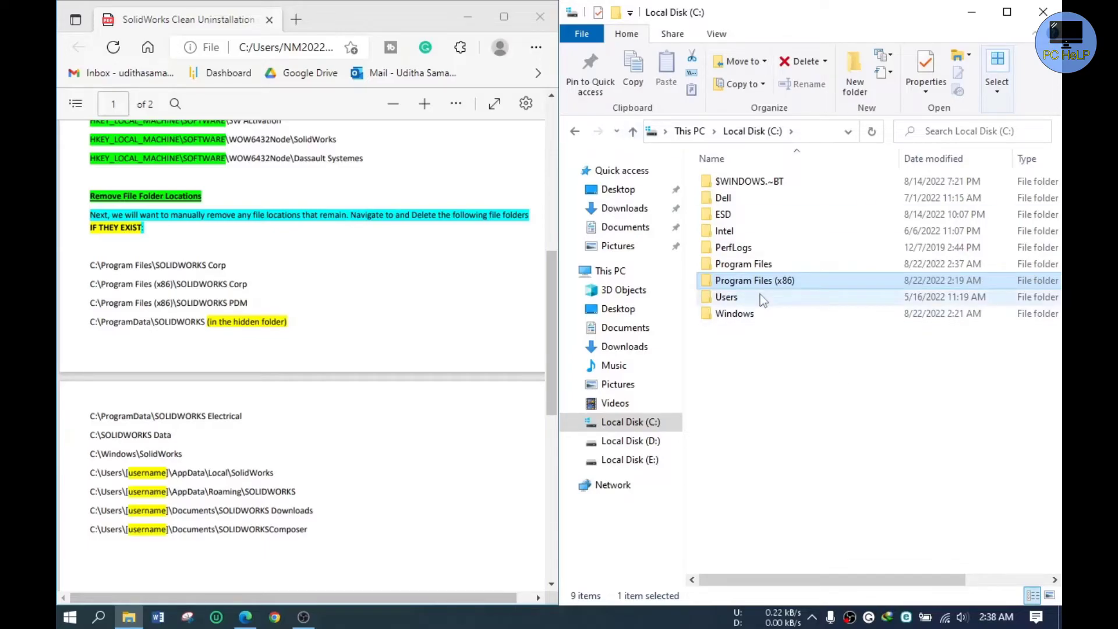
- Turn on the display of hidden items on the C: drive to reach the ProgramData folder listed in the guide
{"action": "left_click_drag", "start_coordinate": [93, 329], "coordinate": [302, 323]}
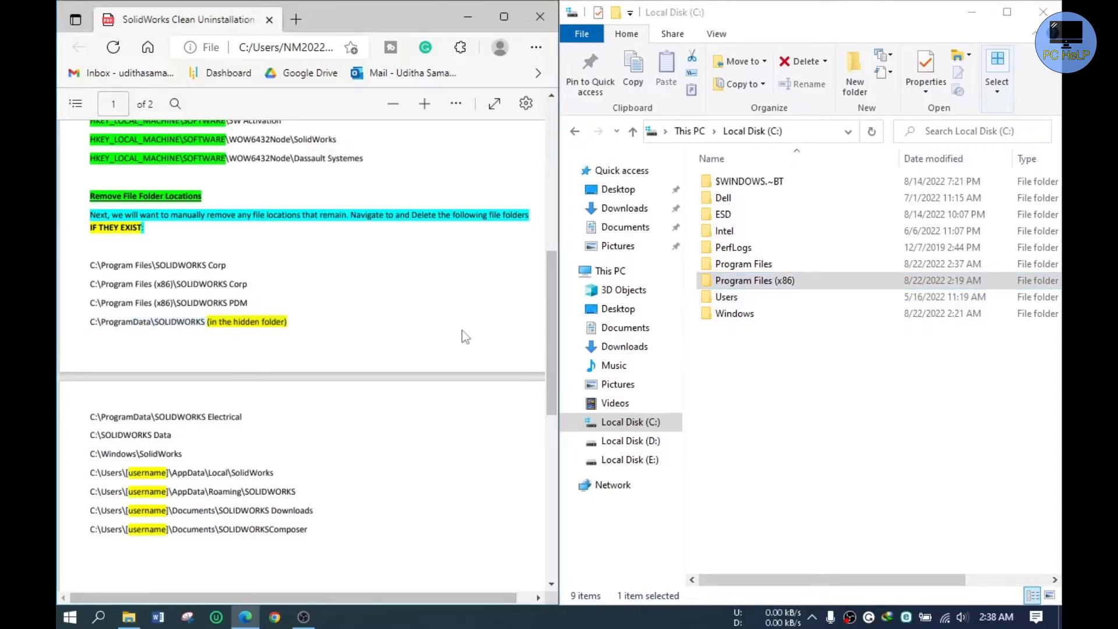
{"action": "left_click", "coordinate": [826, 380]}
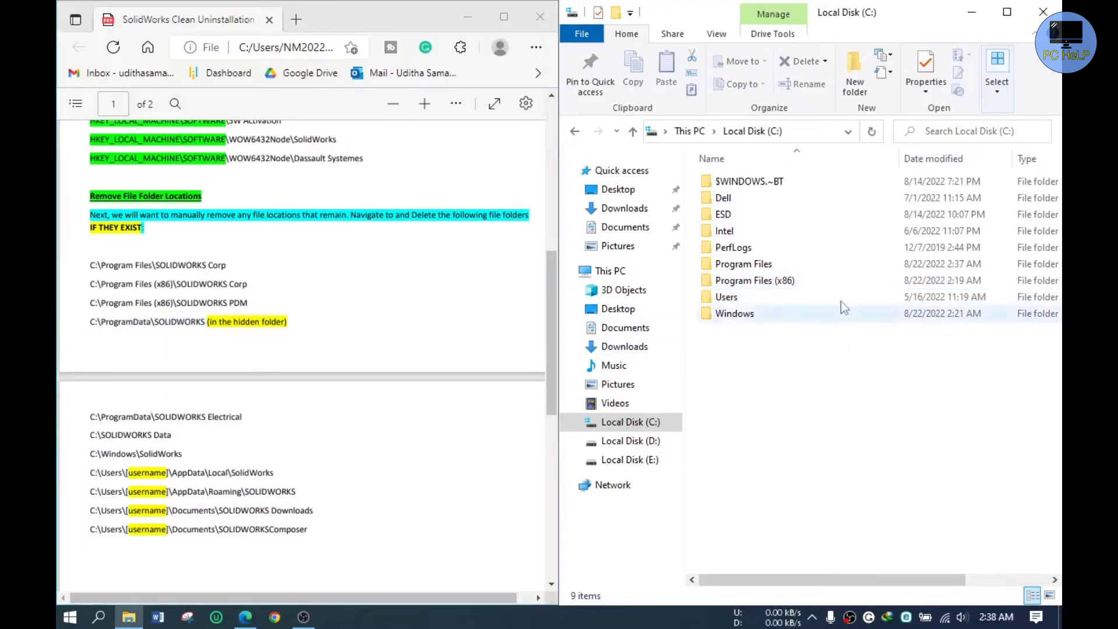
{"action": "left_click", "coordinate": [716, 34]}
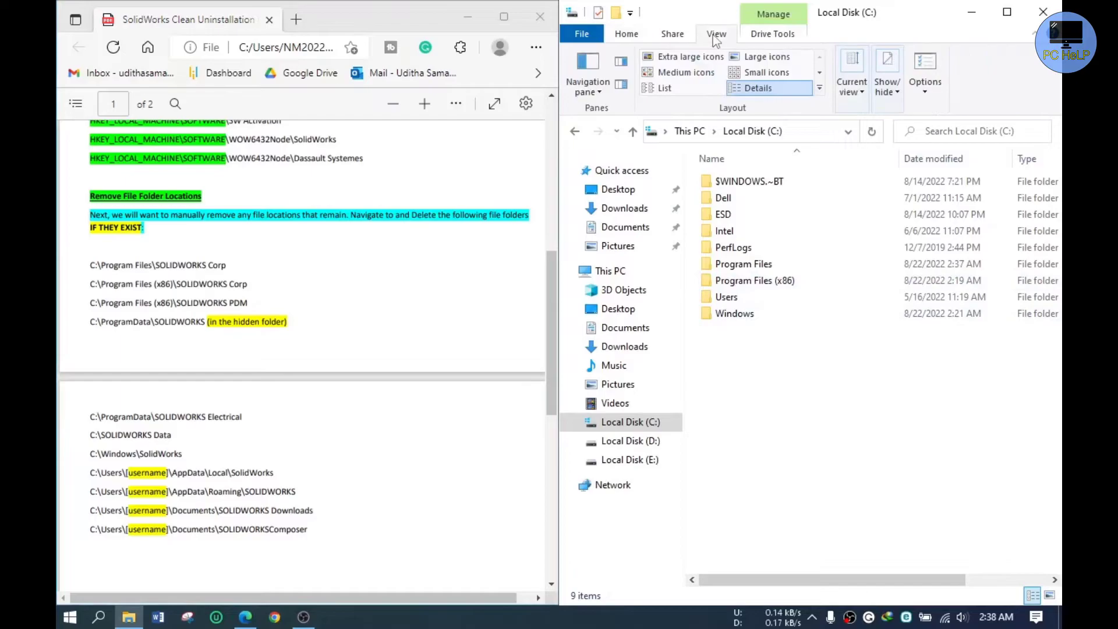
{"action": "left_click", "coordinate": [897, 101]}
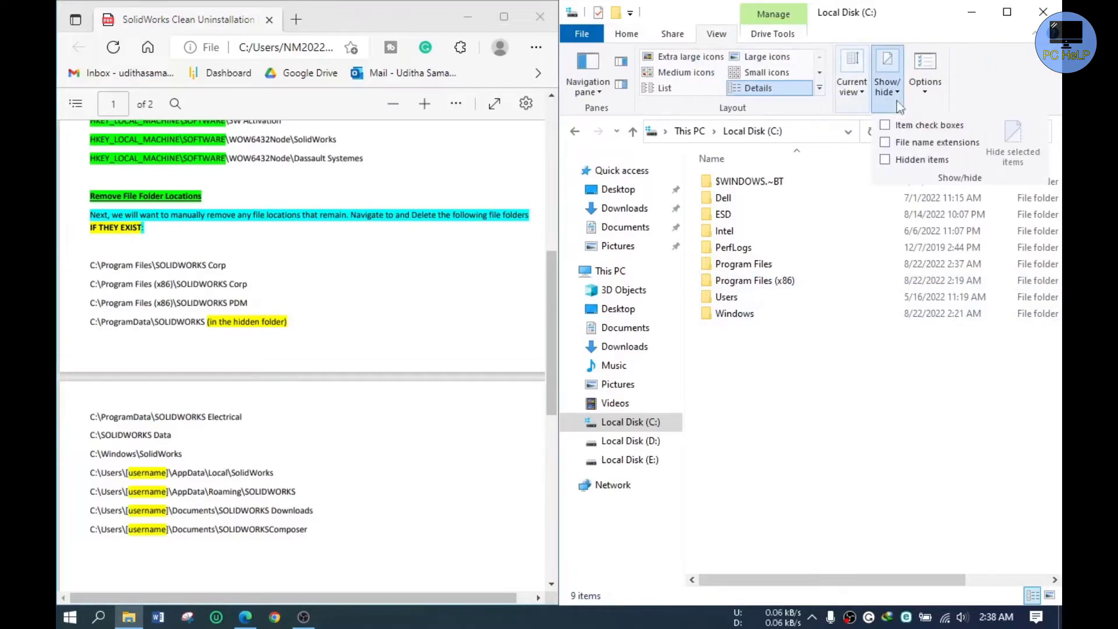
{"action": "left_click", "coordinate": [887, 160]}
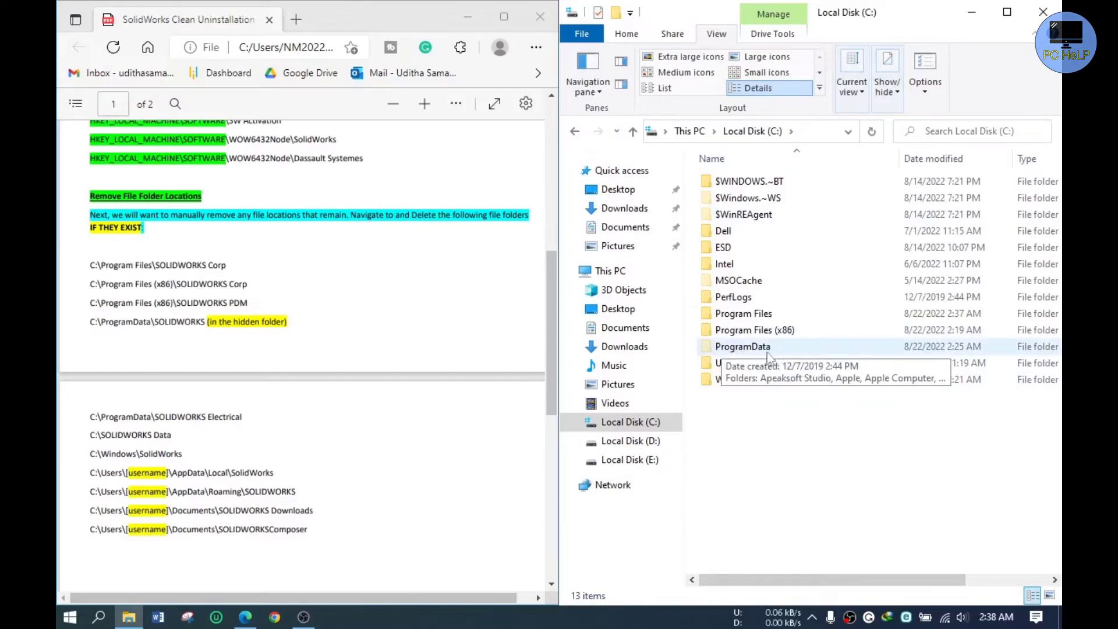
- Delete the SOLIDWORKS folder from C:\ProgramData
{"action": "double_click", "coordinate": [748, 353]}
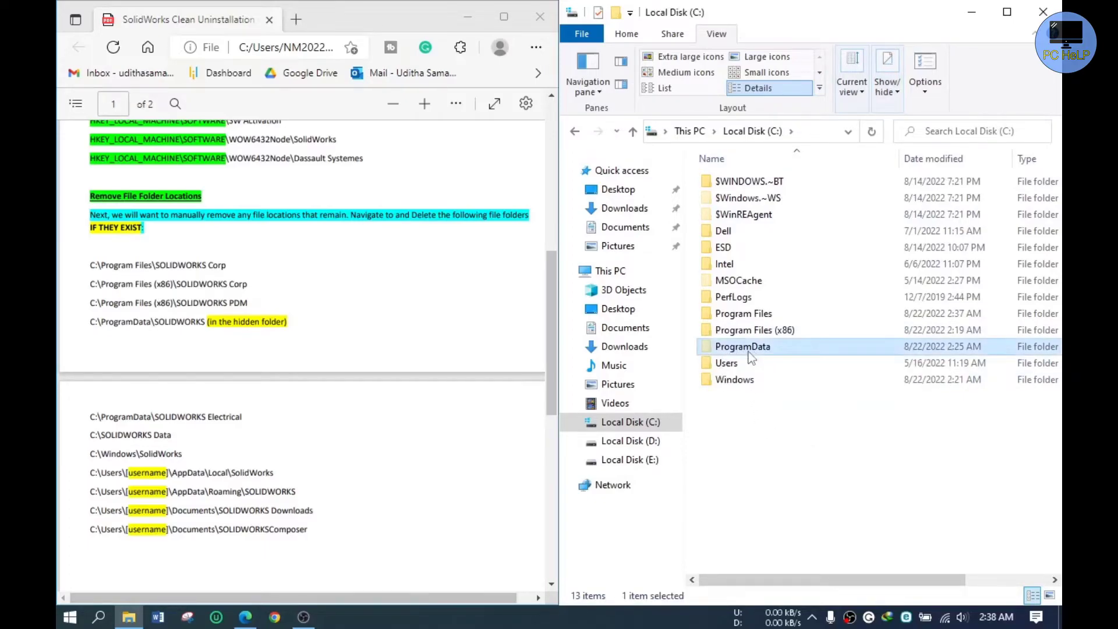
{"action": "scroll", "coordinate": [750, 357], "scroll_direction": "down", "scroll_amount": 3}
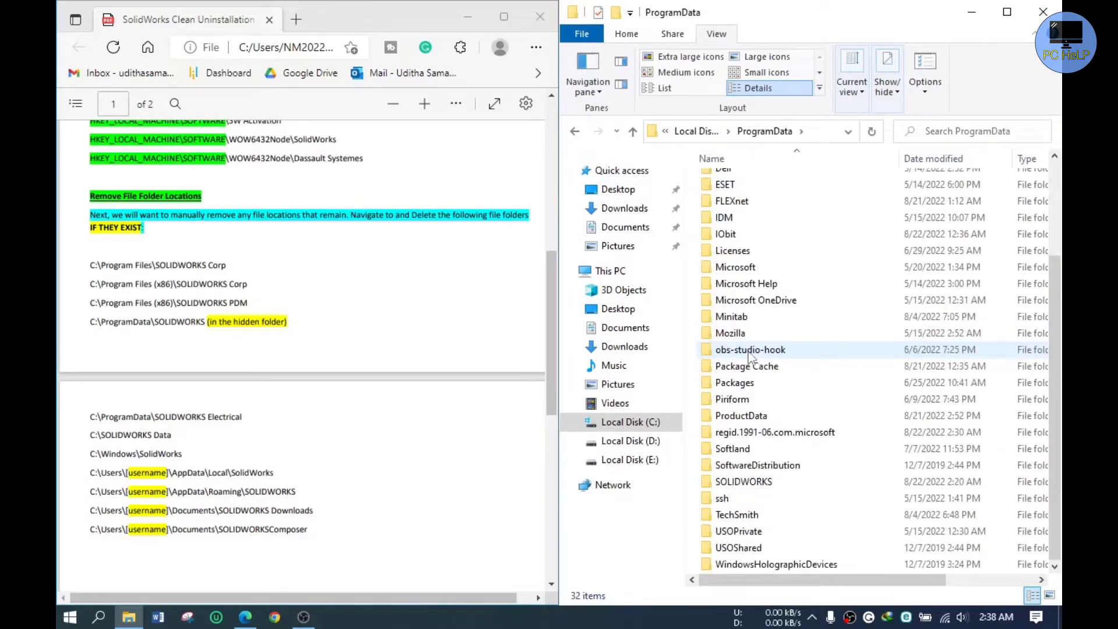
{"action": "left_click", "coordinate": [739, 488]}
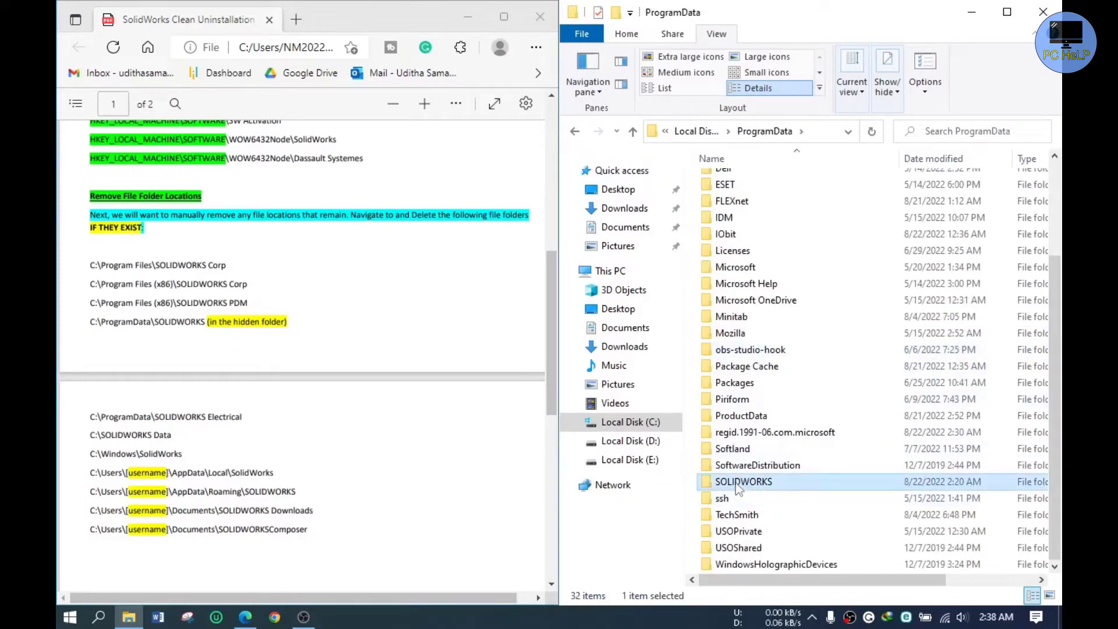
{"action": "right_click", "coordinate": [739, 488]}
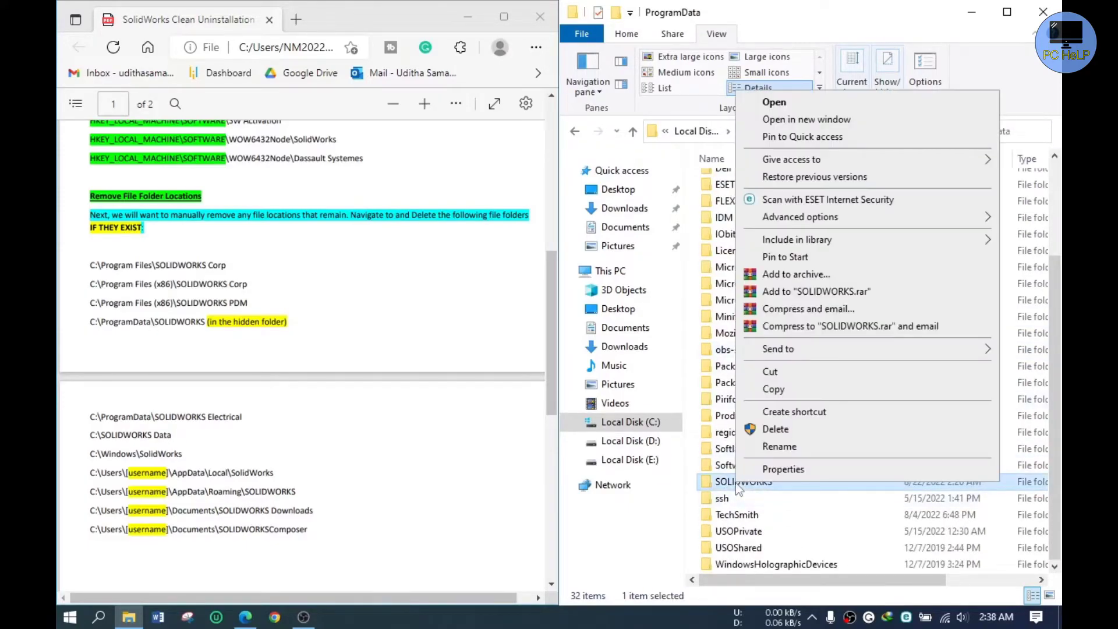
{"action": "left_click", "coordinate": [773, 431]}
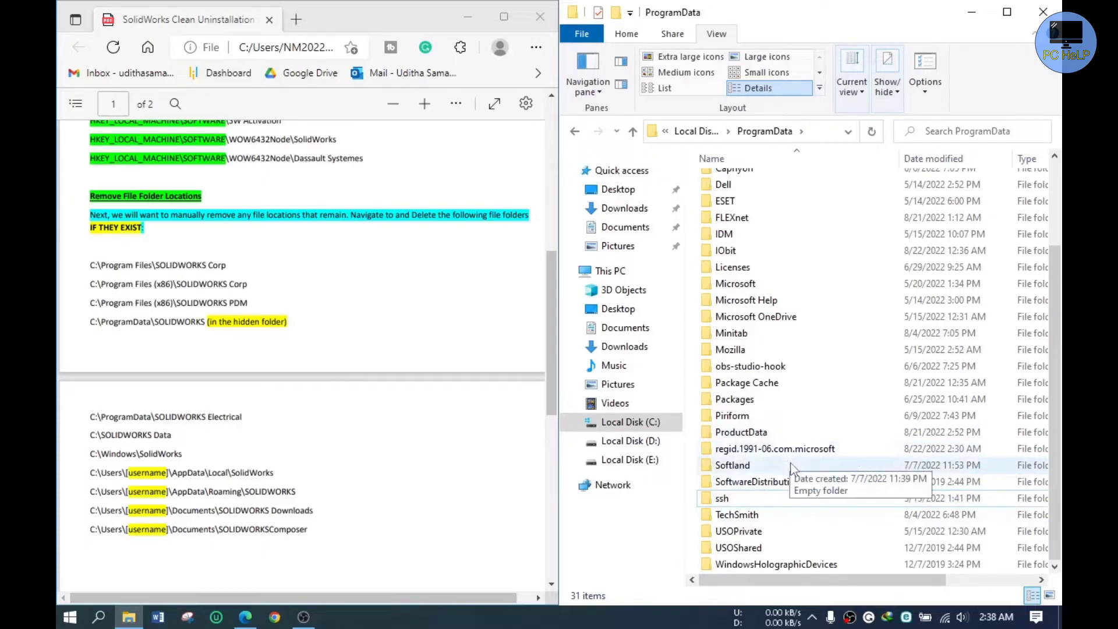
- Check C:\ProgramData for a SOLIDWORKS Electrical folder and the root of C: for the SOLIDWORKS Data folder listed in the guide
{"action": "scroll", "coordinate": [792, 466], "scroll_direction": "up", "scroll_amount": 1}
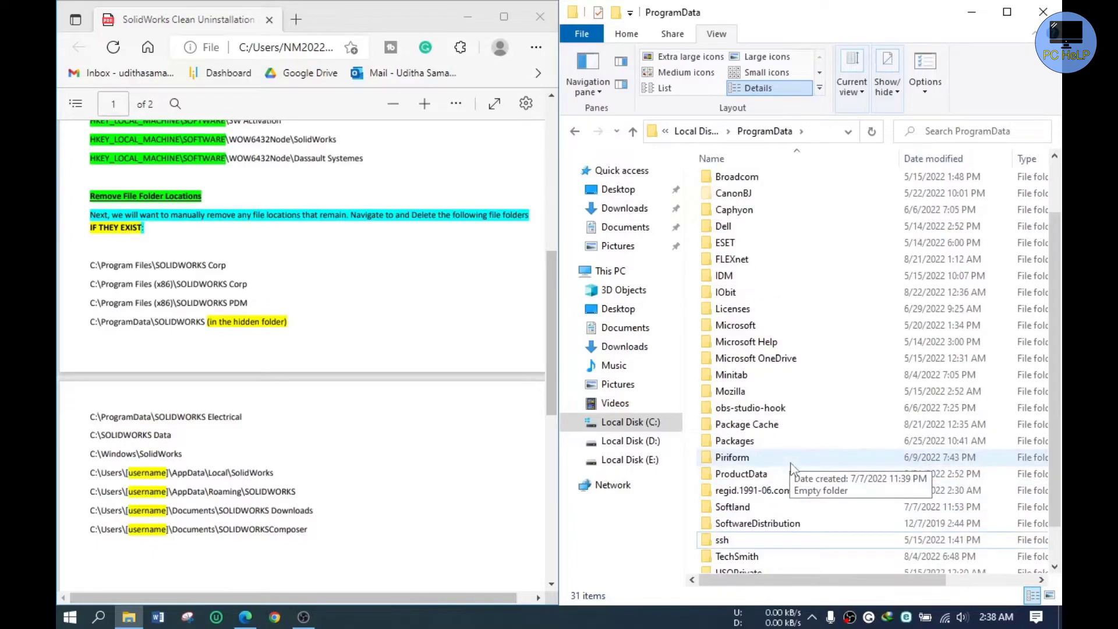
{"action": "scroll", "coordinate": [792, 466], "scroll_direction": "up", "scroll_amount": 2}
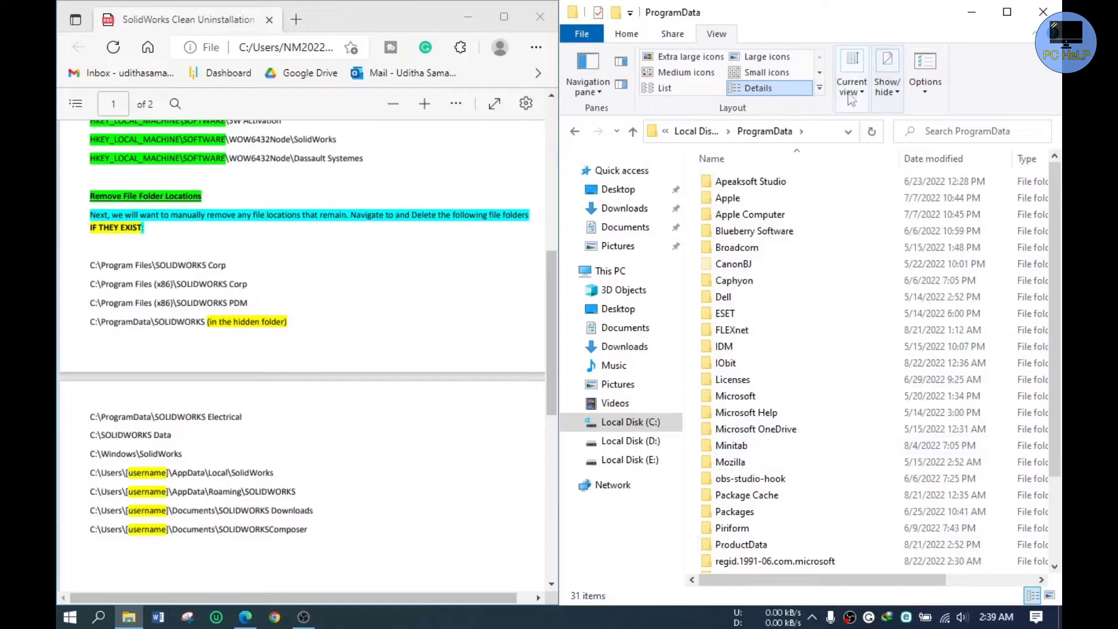
{"action": "left_click", "coordinate": [633, 131]}
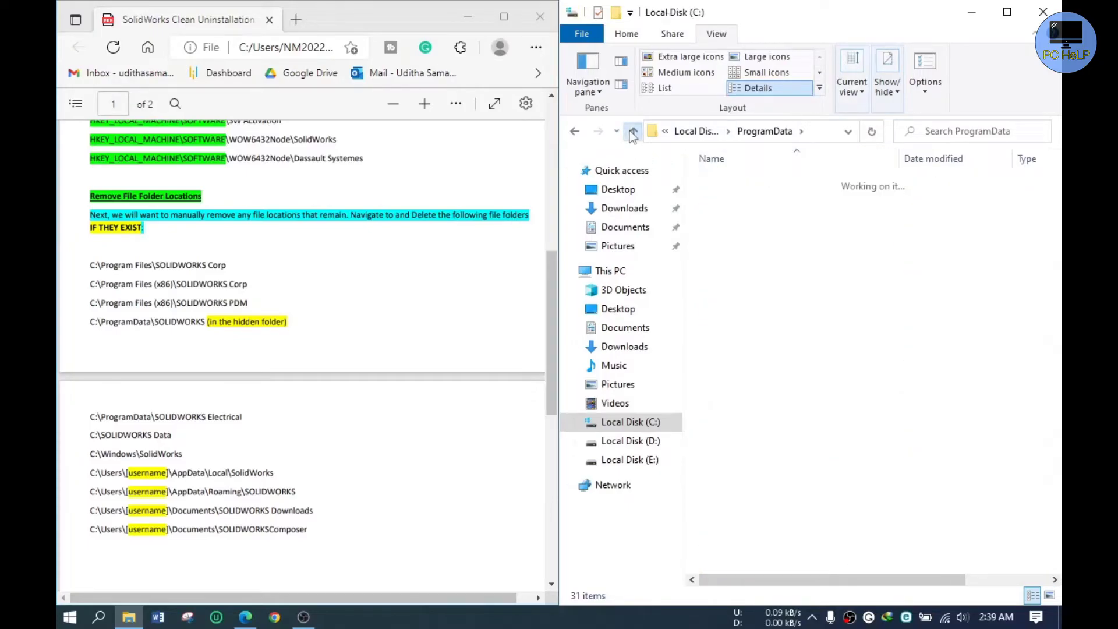
{"action": "left_click", "coordinate": [774, 460]}
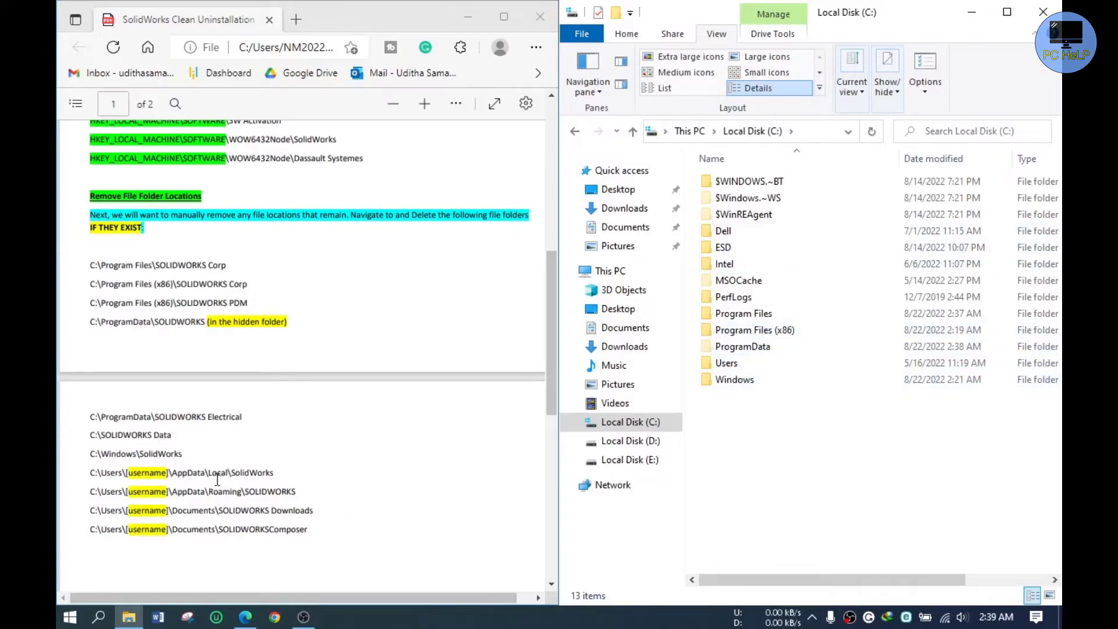
{"action": "left_click_drag", "start_coordinate": [90, 435], "coordinate": [172, 436]}
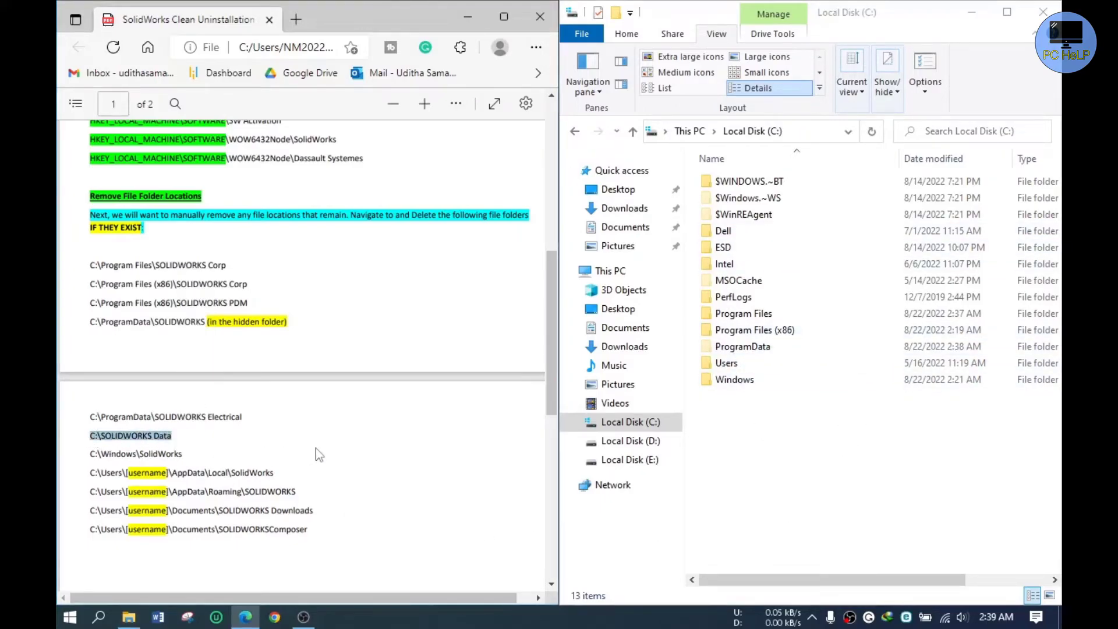
- Check C:\Windows for the SolidWorks folder listed in the uninstallation guide
{"action": "left_click", "coordinate": [868, 443]}
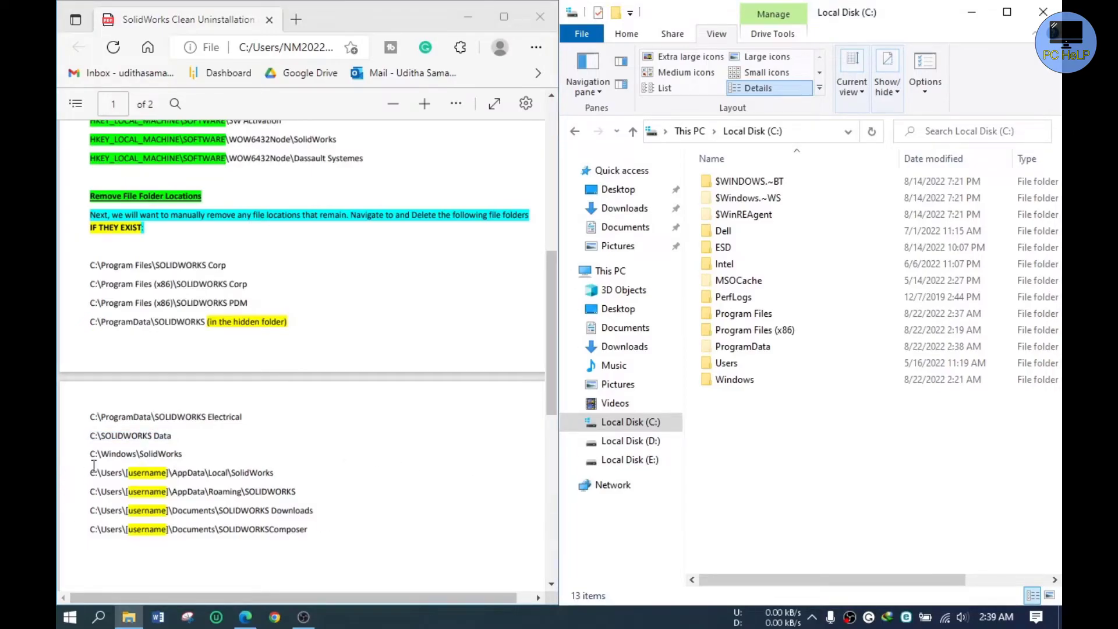
{"action": "left_click_drag", "start_coordinate": [90, 454], "coordinate": [148, 458]}
{"action": "right_click", "coordinate": [182, 442]}
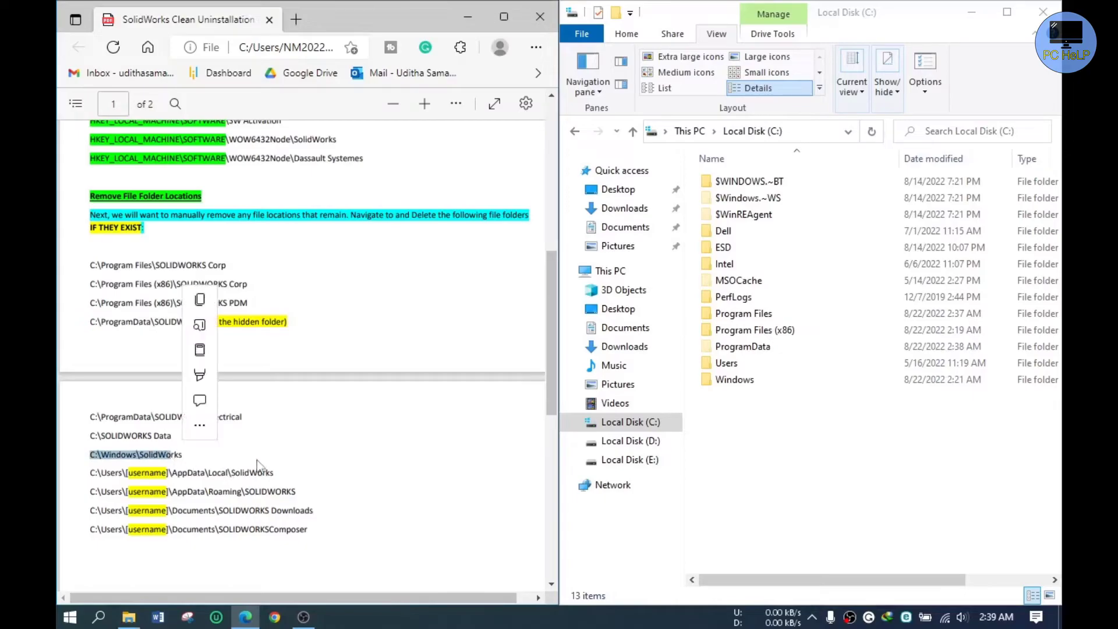
{"action": "left_click", "coordinate": [261, 465]}
{"action": "double_click", "coordinate": [735, 380]}
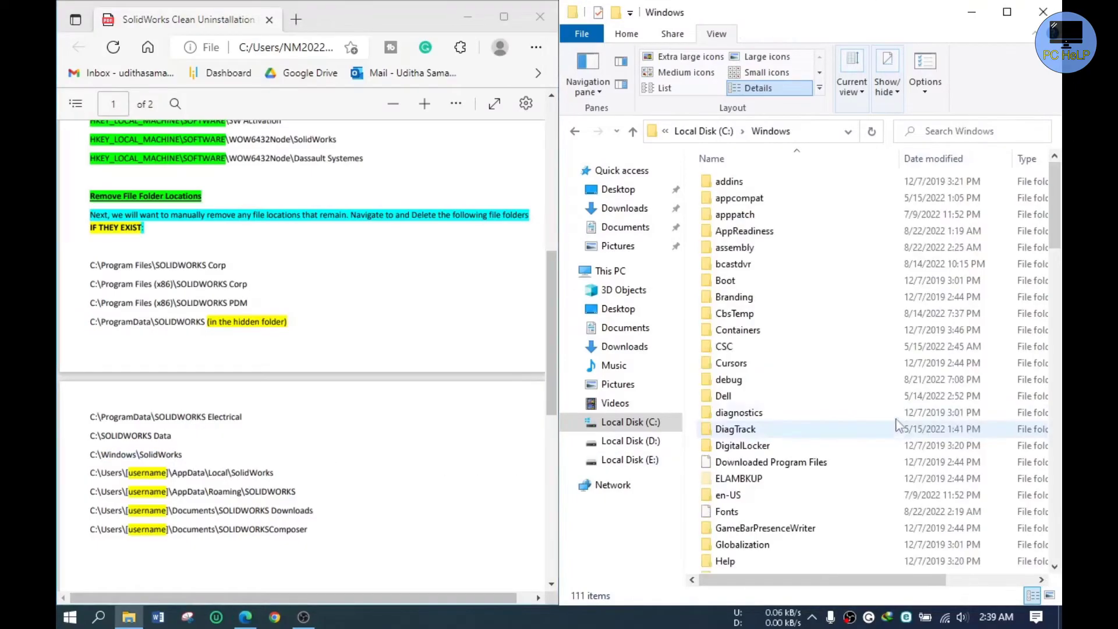
{"action": "scroll", "coordinate": [856, 390], "scroll_direction": "down", "scroll_amount": 5}
{"action": "scroll", "coordinate": [856, 391], "scroll_direction": "down", "scroll_amount": 12}
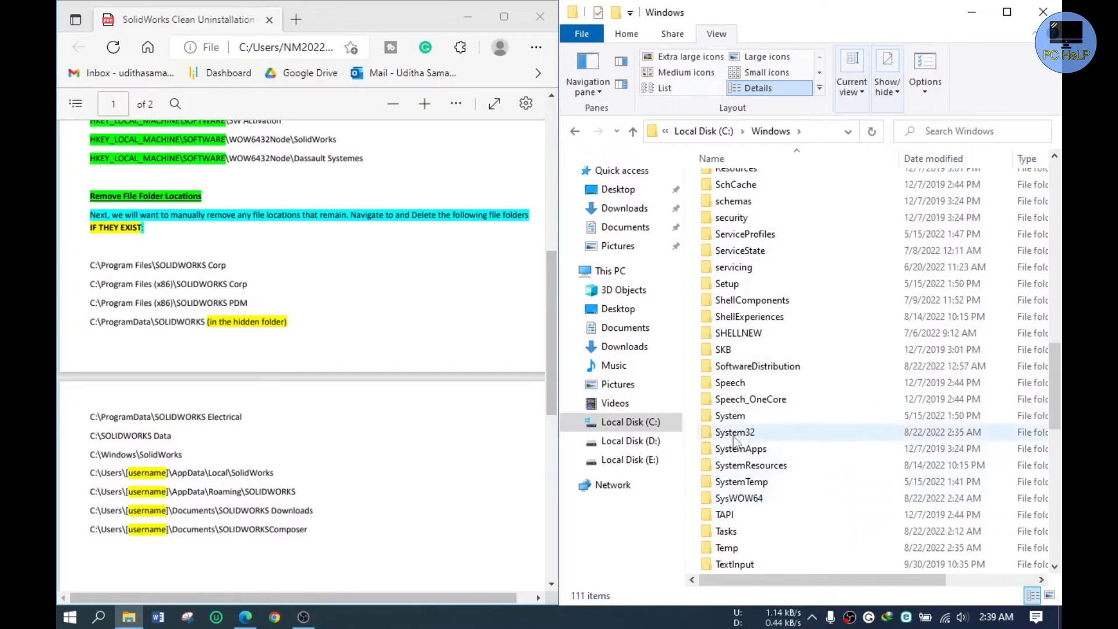
{"action": "scroll", "coordinate": [787, 432], "scroll_direction": "up", "scroll_amount": 2}
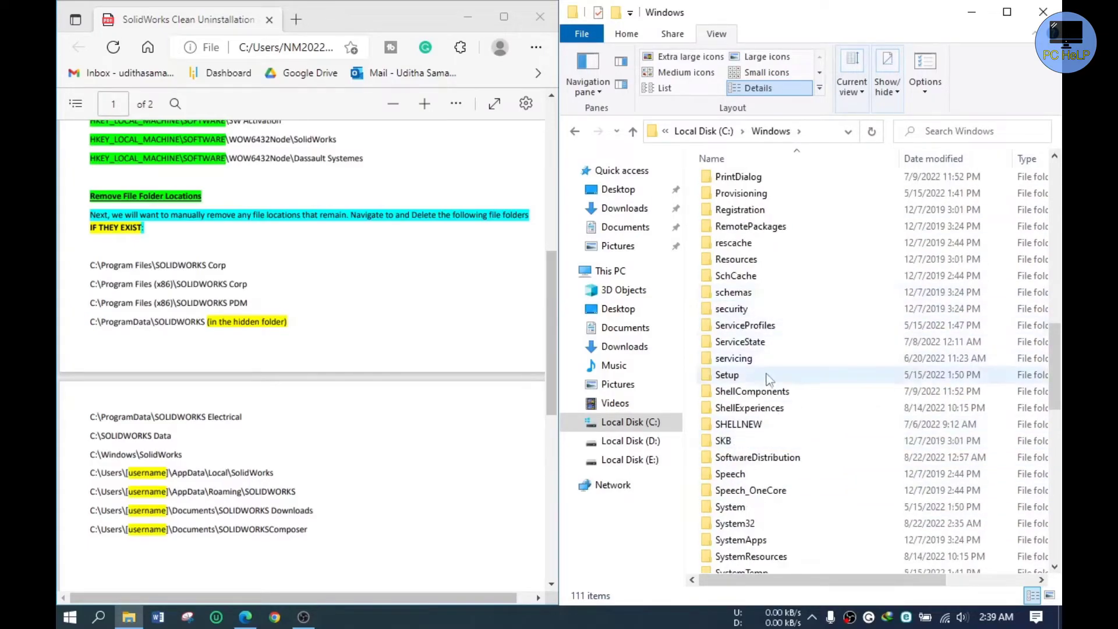
{"action": "scroll", "coordinate": [754, 561], "scroll_direction": "down", "scroll_amount": 2}
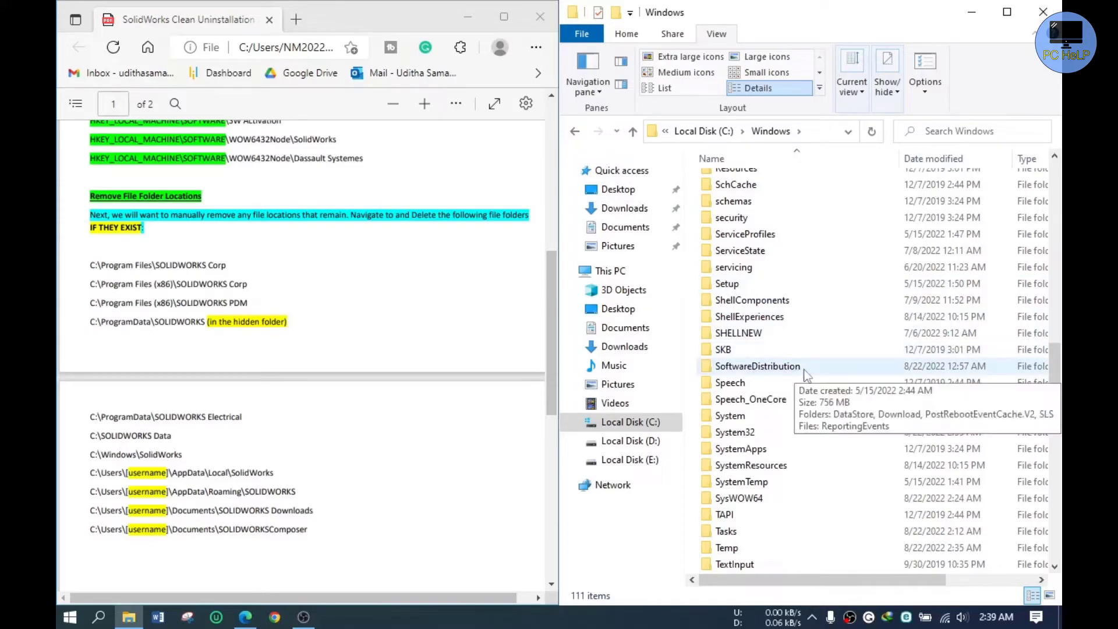
{"action": "left_click", "coordinate": [190, 454]}
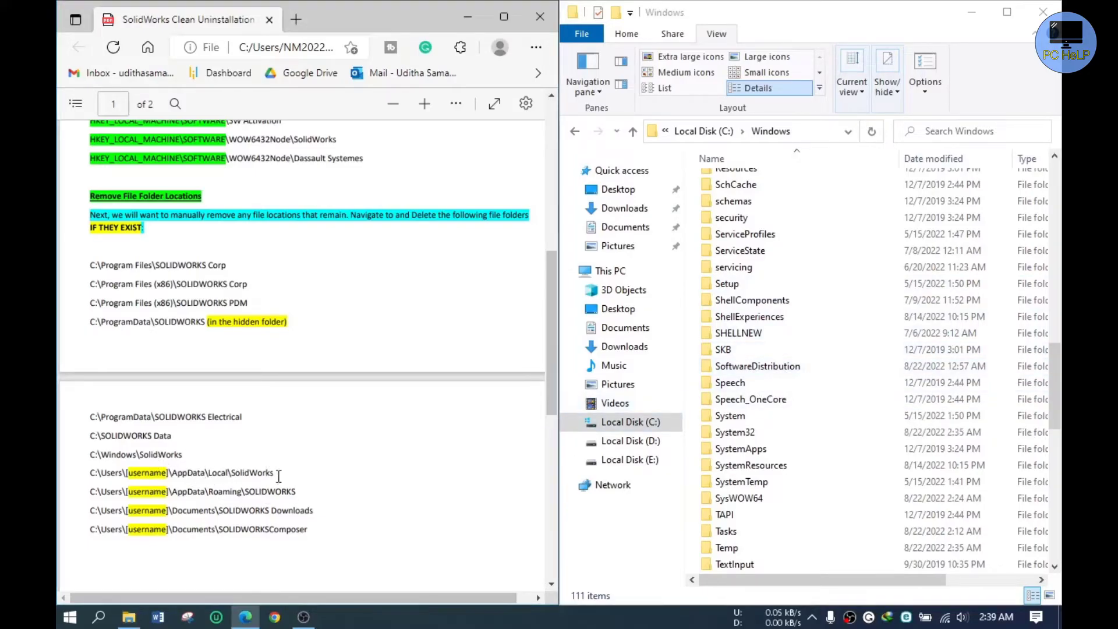
- Delete the SolidWorks folder from AppData\Local in the user's profile under C:\Users, as listed in the guide
{"action": "triple_click", "coordinate": [91, 473]}
{"action": "right_click", "coordinate": [124, 472]}
{"action": "left_click", "coordinate": [356, 473]}
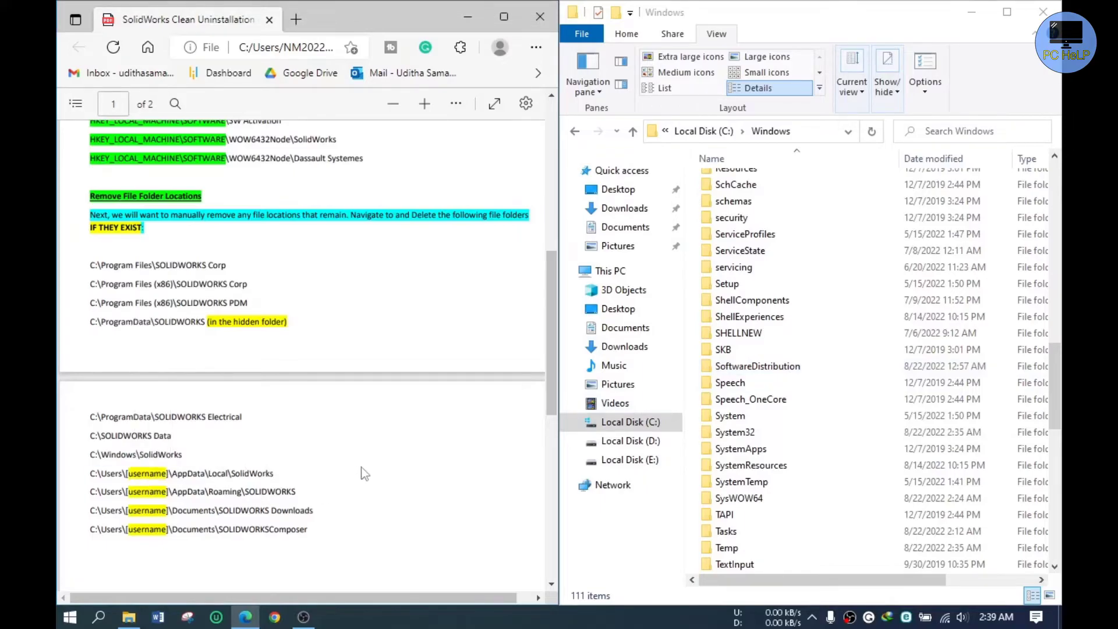
{"action": "left_click", "coordinate": [632, 131]}
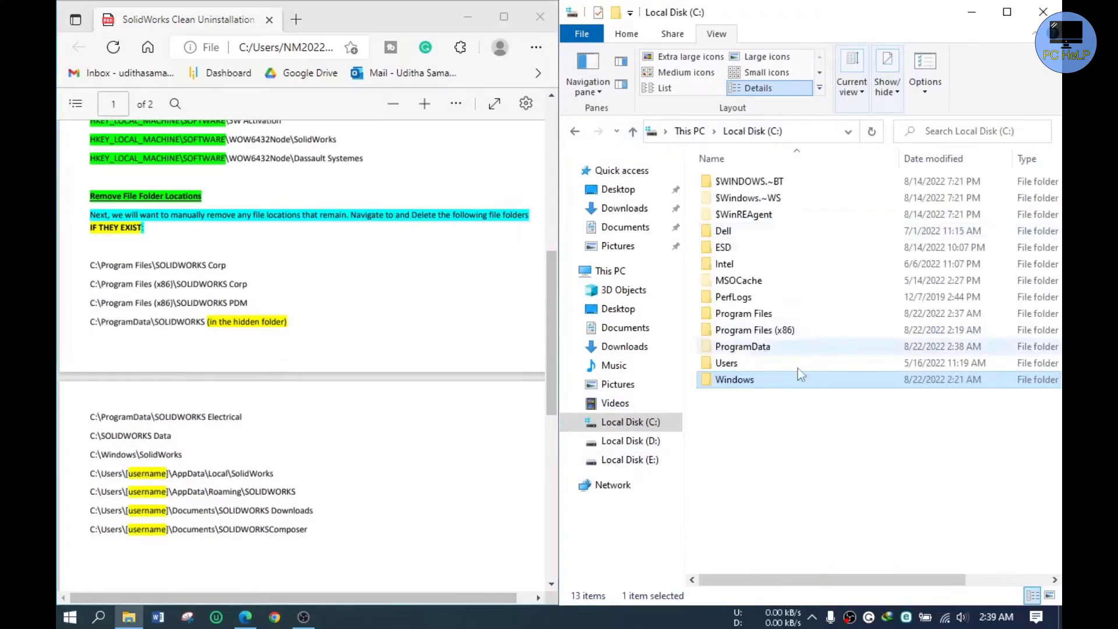
{"action": "left_click", "coordinate": [757, 363]}
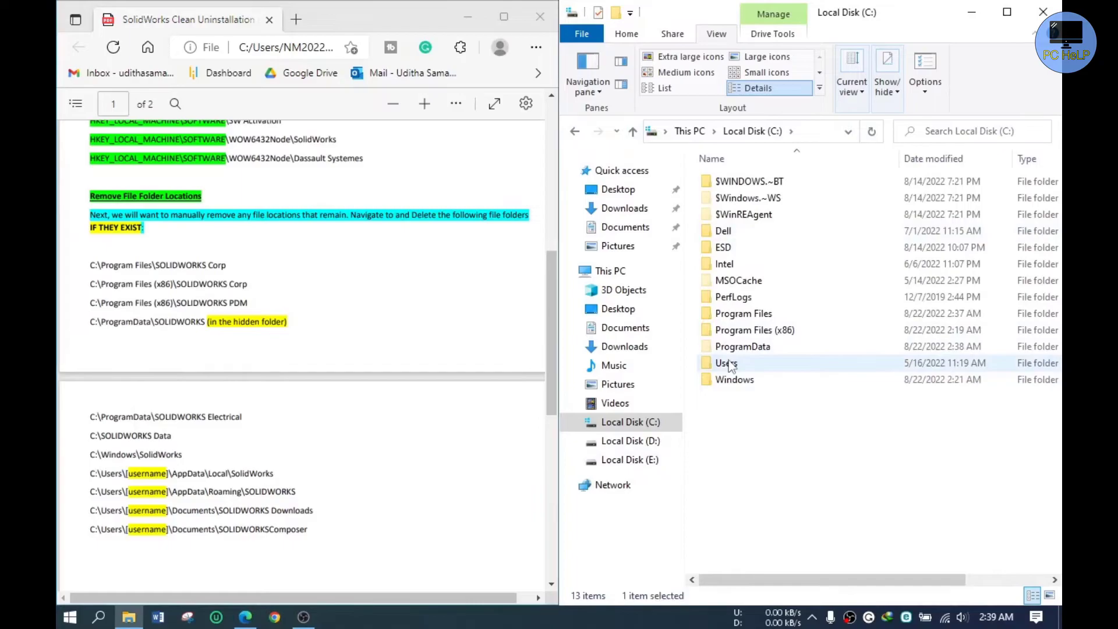
{"action": "double_click", "coordinate": [729, 362]}
{"action": "double_click", "coordinate": [747, 203]}
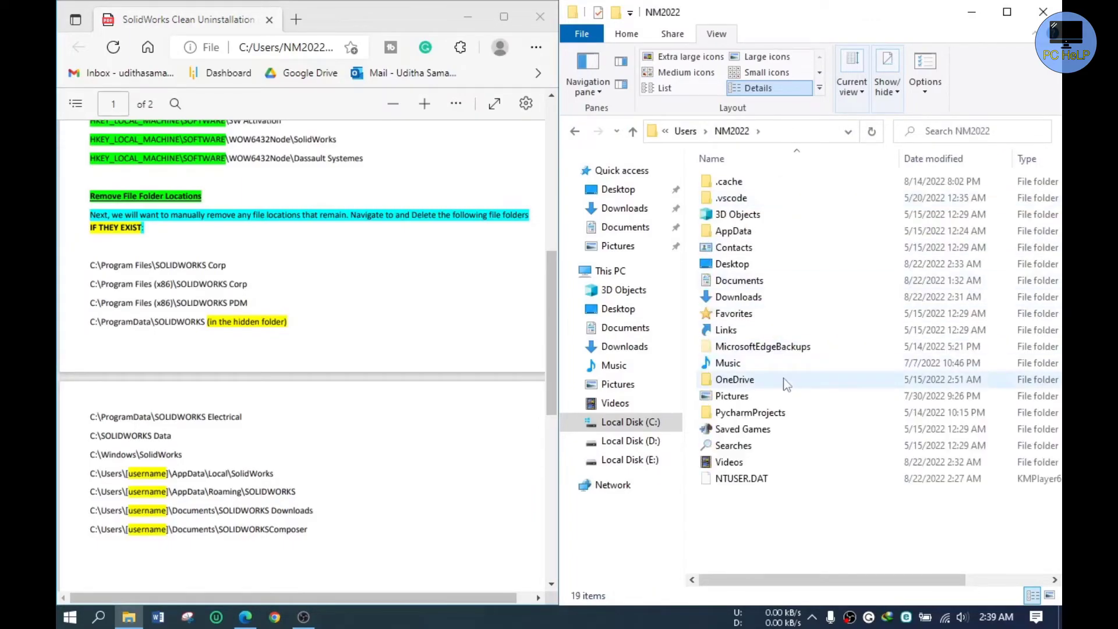
{"action": "double_click", "coordinate": [735, 235]}
{"action": "double_click", "coordinate": [725, 182]}
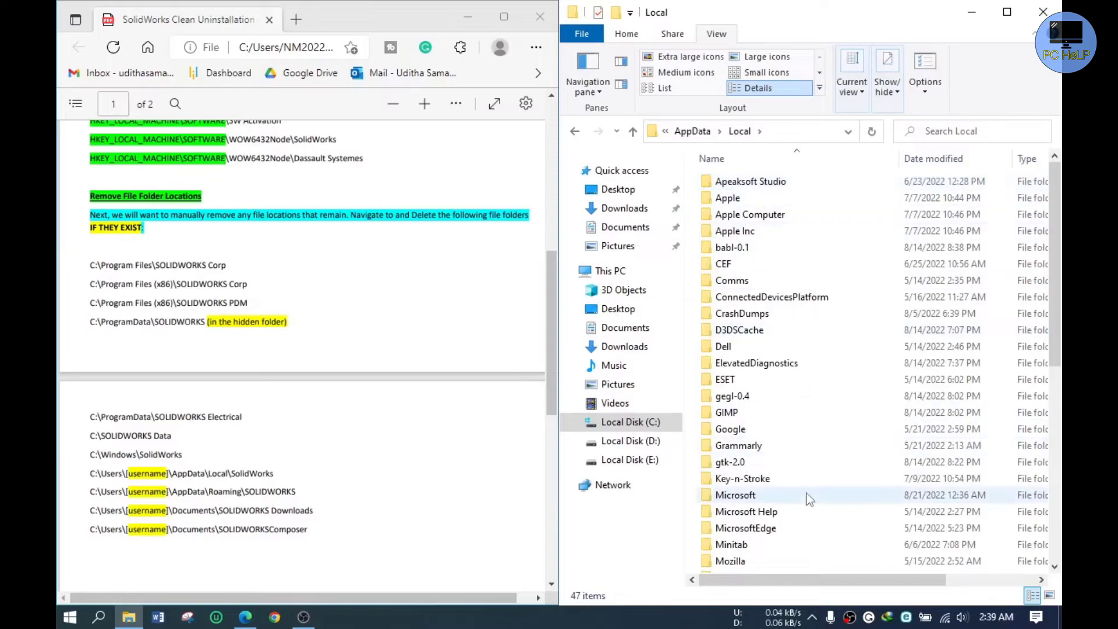
{"action": "scroll", "coordinate": [785, 403], "scroll_direction": "down", "scroll_amount": 5}
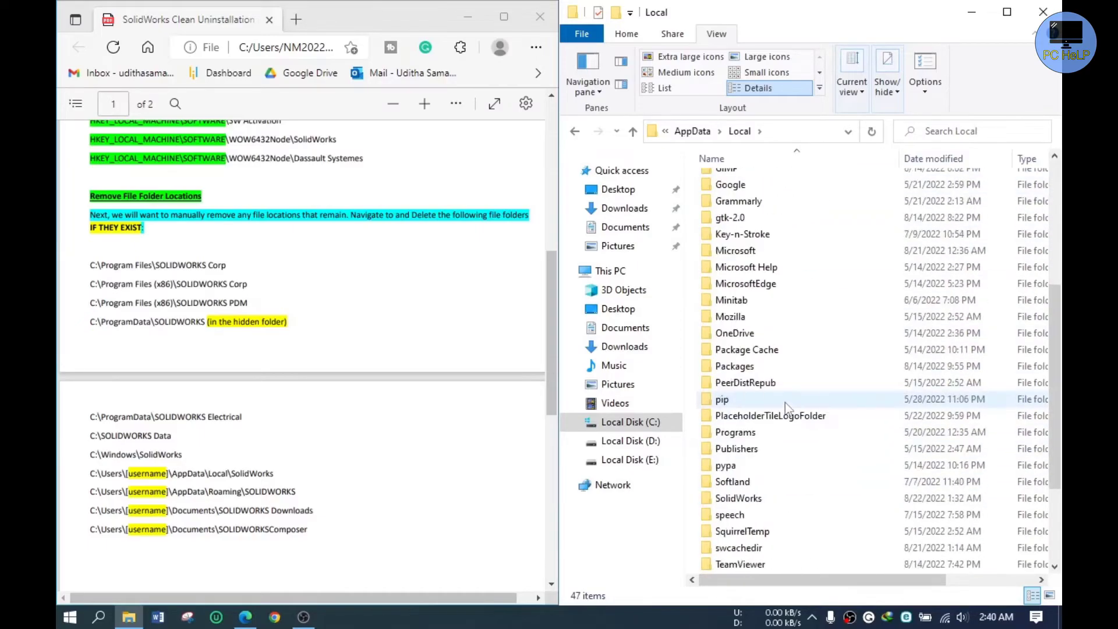
{"action": "left_click", "coordinate": [749, 501]}
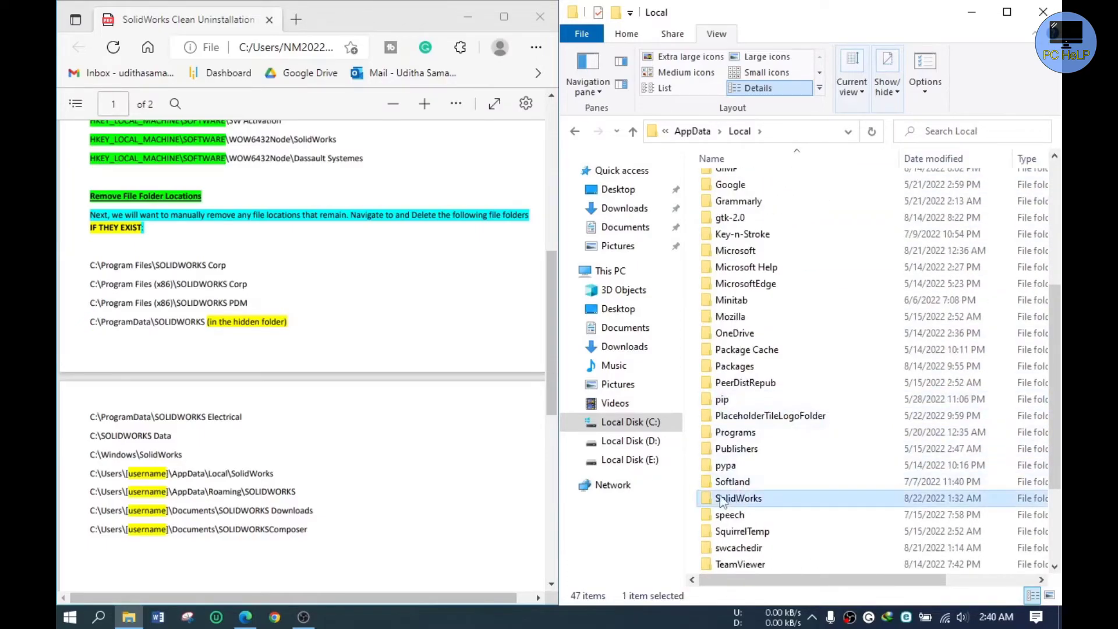
{"action": "right_click", "coordinate": [752, 501]}
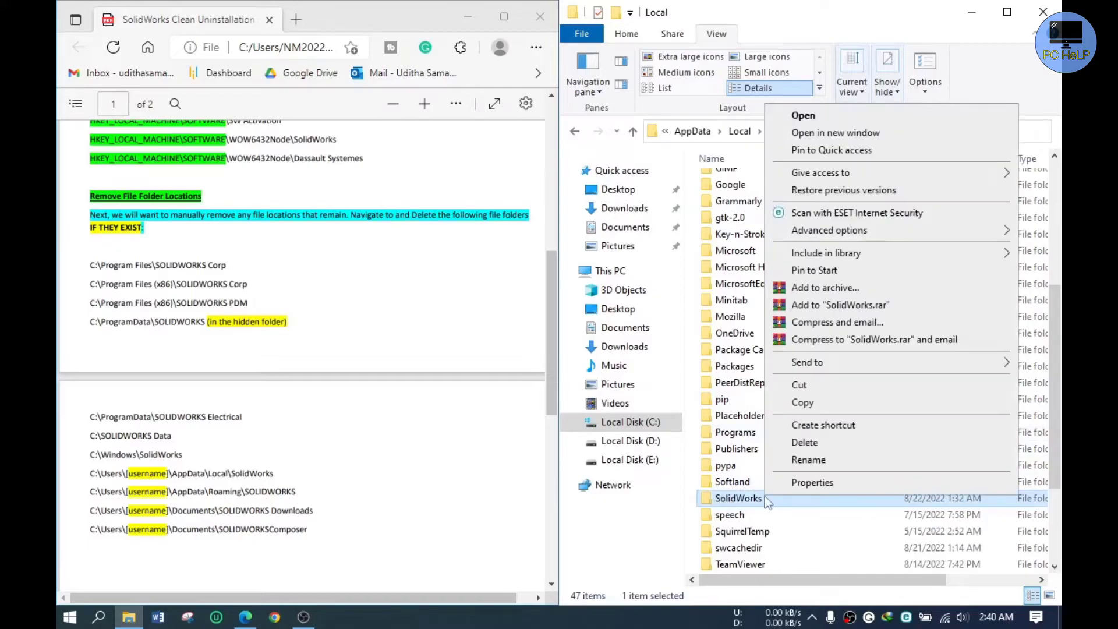
{"action": "left_click", "coordinate": [805, 450]}
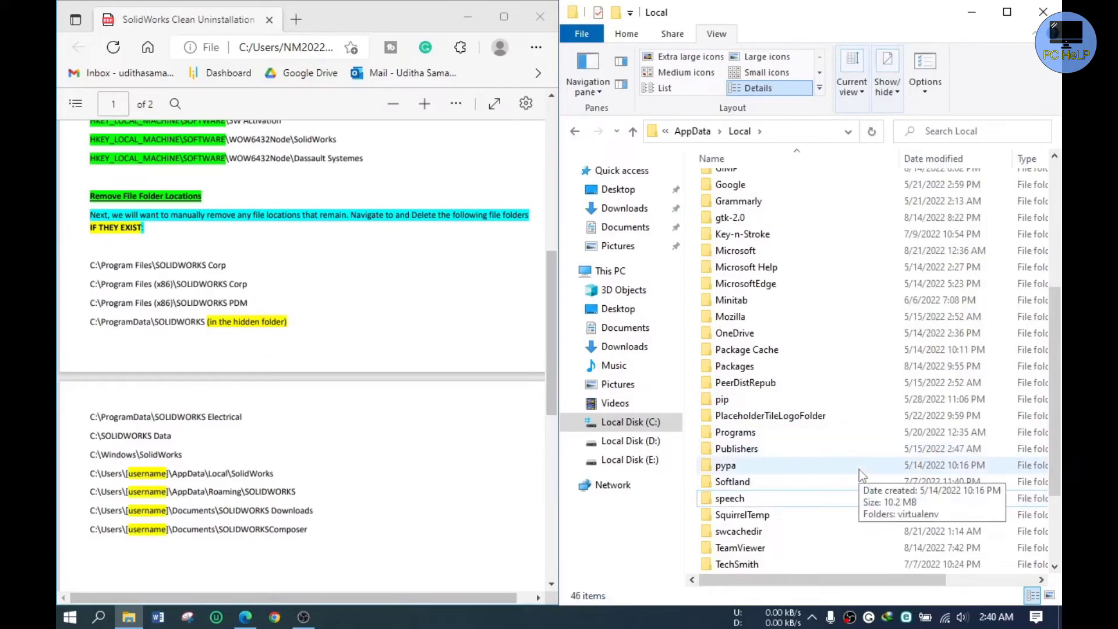
- Delete the SOLIDWORKS folder from AppData\Roaming in the same user profile
{"action": "left_click", "coordinate": [632, 133]}
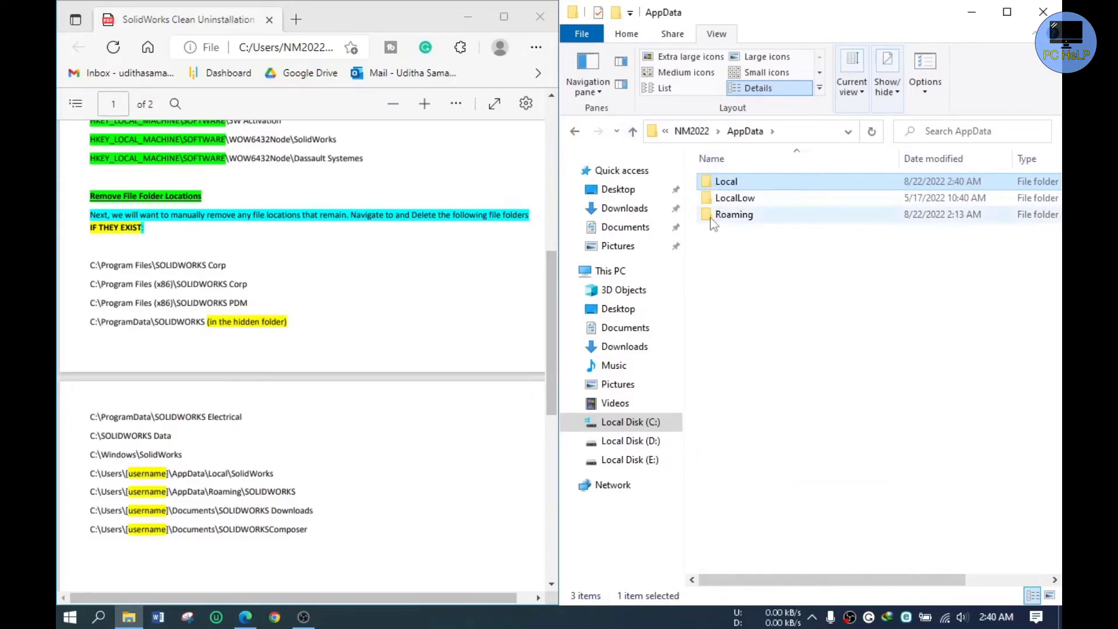
{"action": "double_click", "coordinate": [751, 215]}
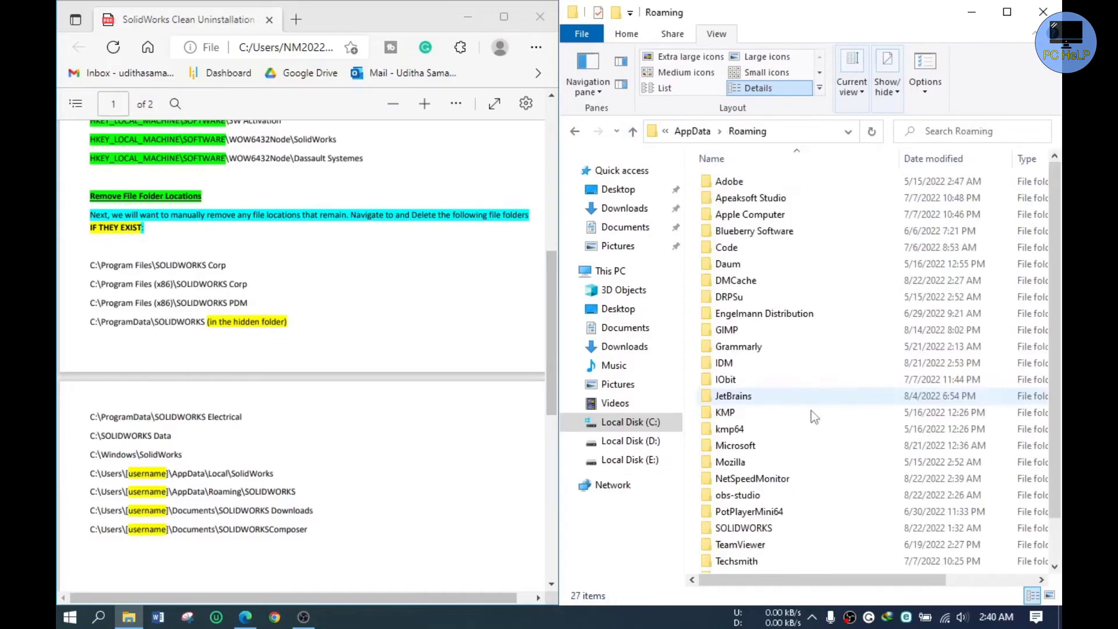
{"action": "left_click", "coordinate": [738, 529]}
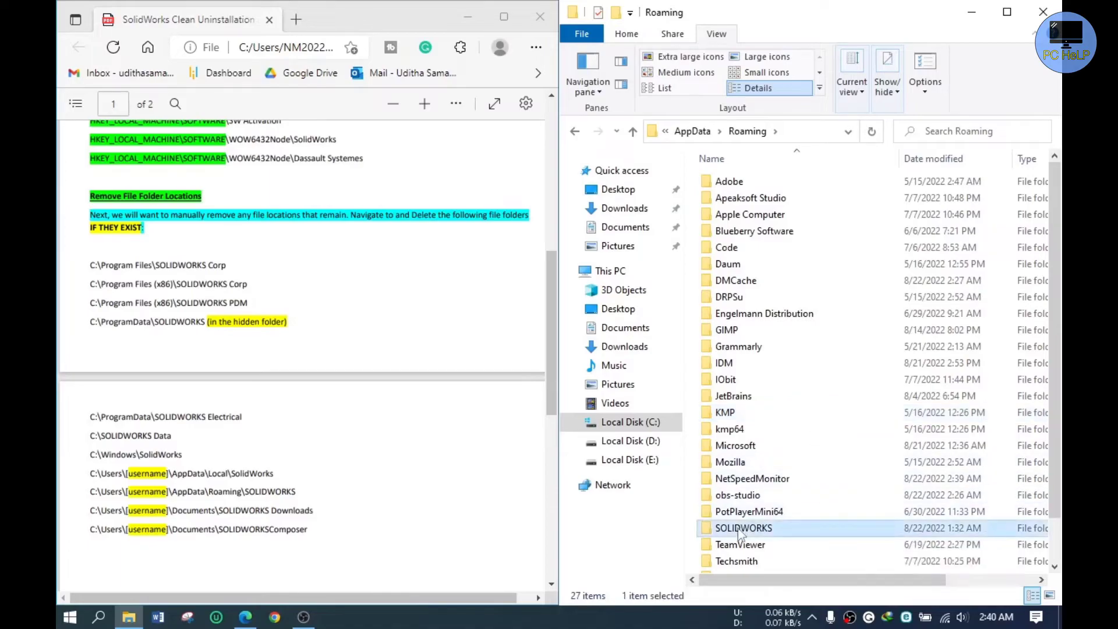
{"action": "right_click", "coordinate": [739, 529]}
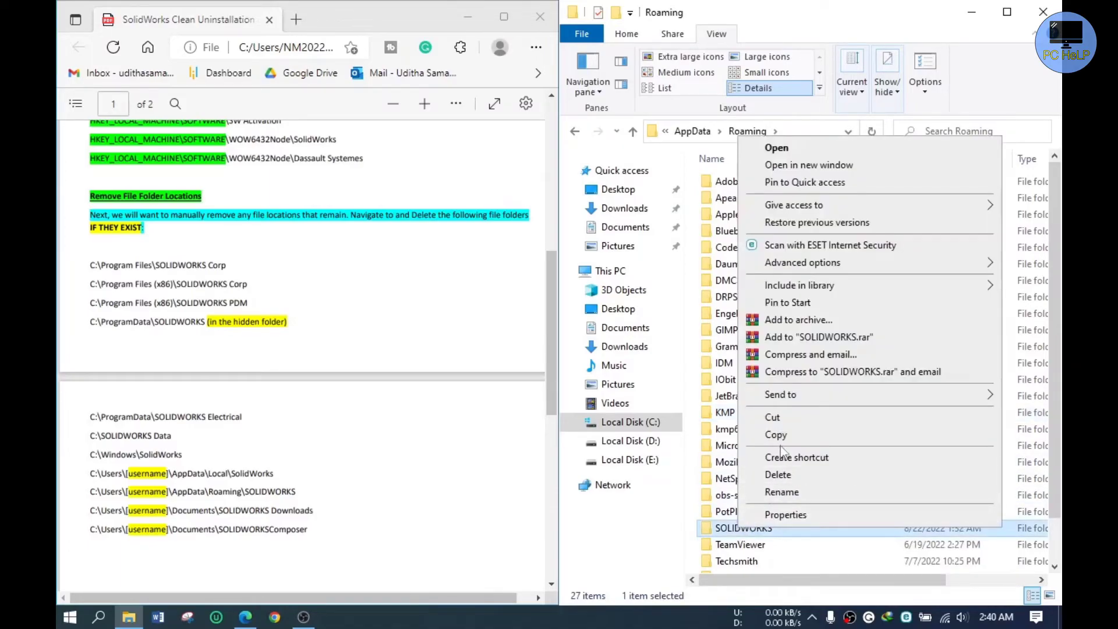
{"action": "left_click", "coordinate": [778, 475]}
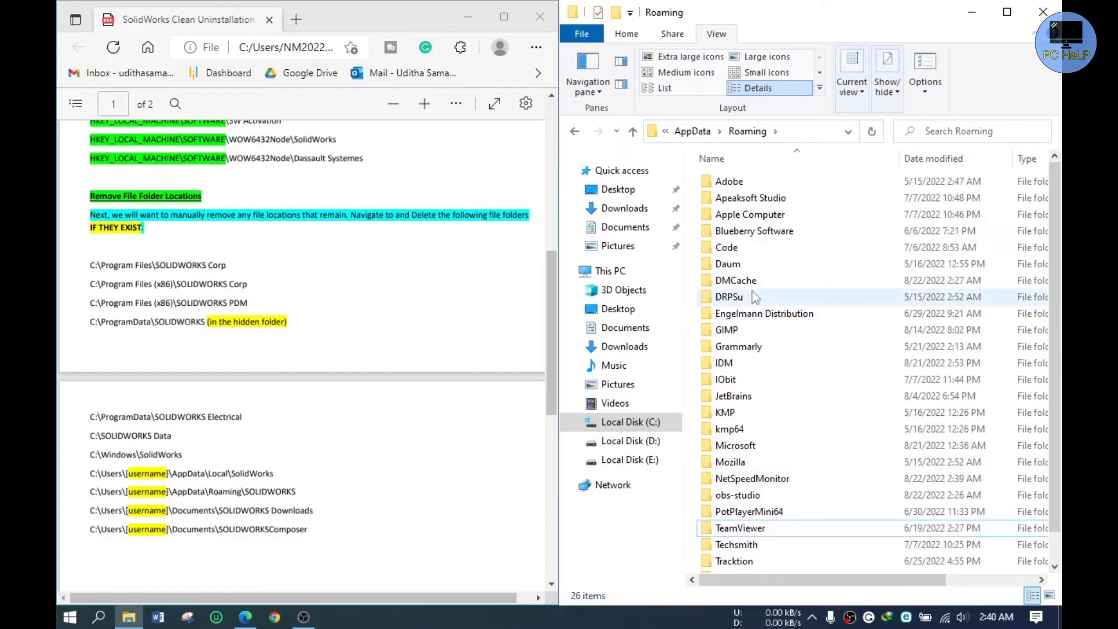
{"action": "scroll", "coordinate": [862, 390], "scroll_direction": "down", "scroll_amount": 1}
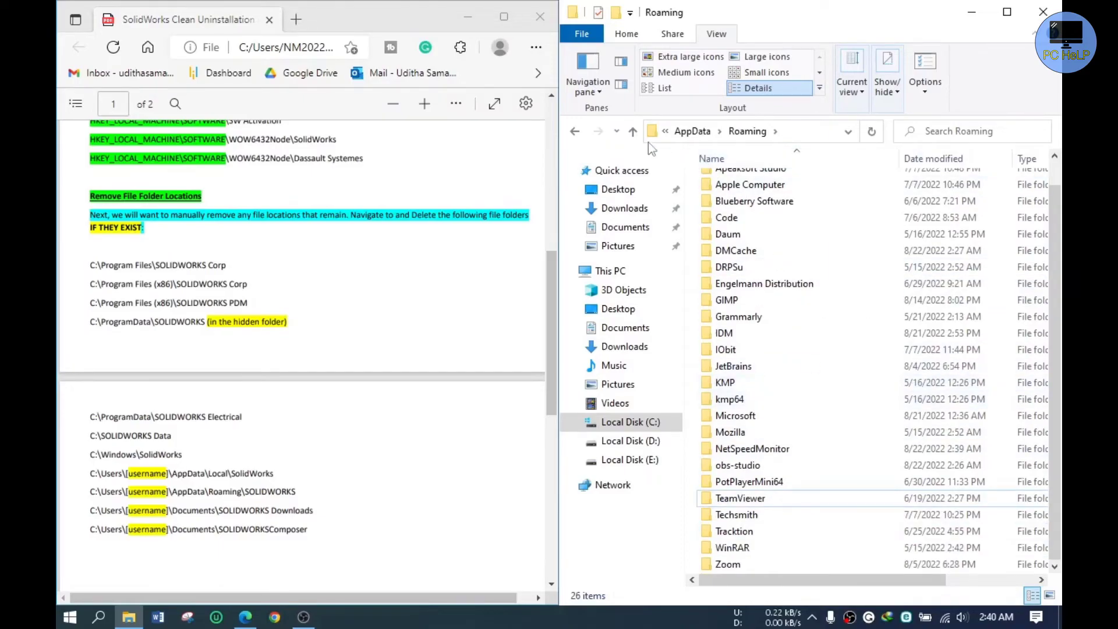
- Delete the SOLIDWORKS Downloads and SOLIDWORKSComposer folders from the user profile's Documents folder
{"action": "left_click", "coordinate": [633, 132]}
{"action": "left_click", "coordinate": [633, 132]}
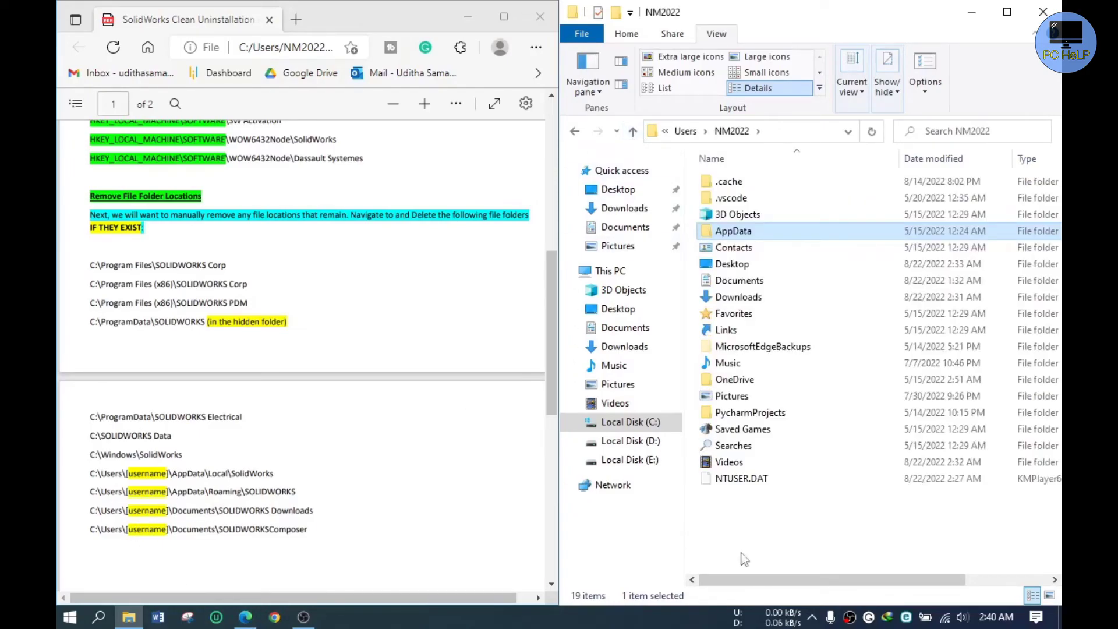
{"action": "double_click", "coordinate": [763, 282]}
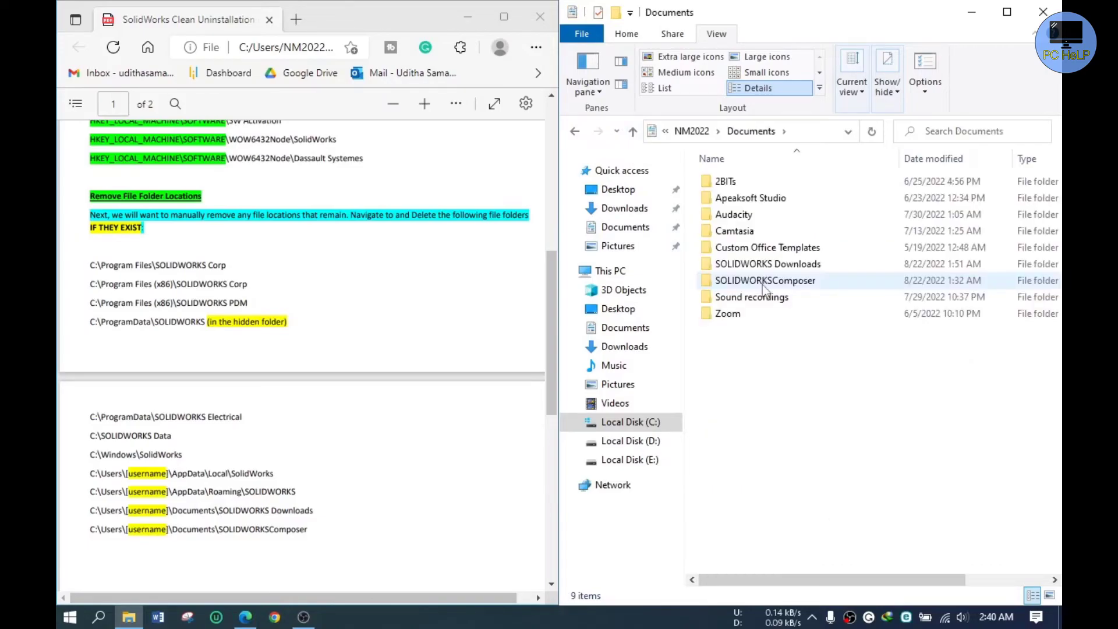
{"action": "left_click", "coordinate": [759, 269]}
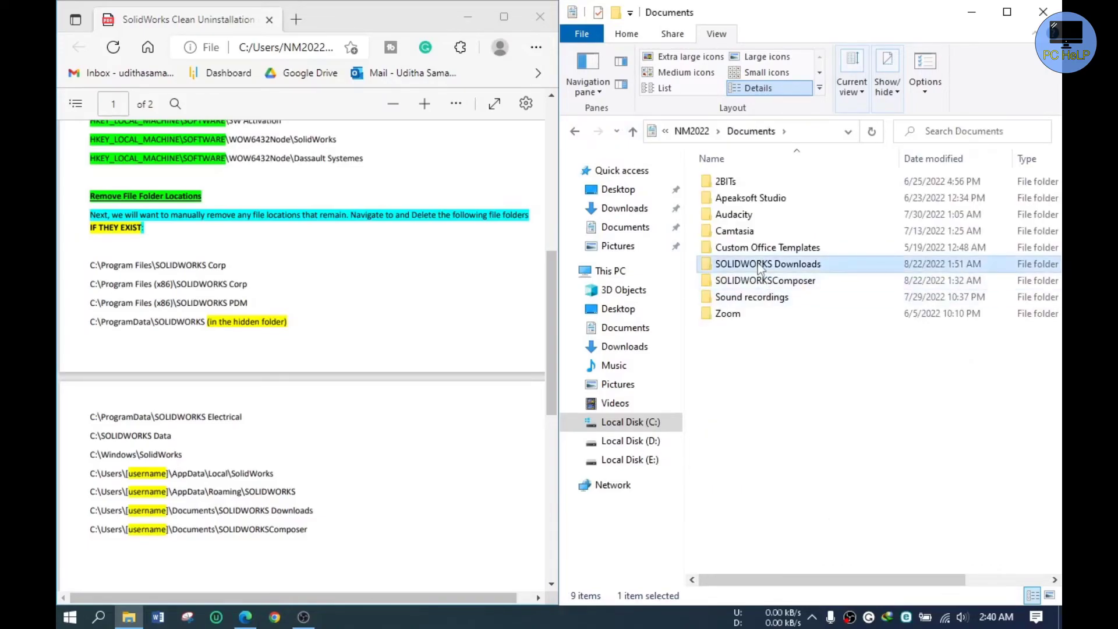
{"action": "right_click", "coordinate": [759, 269]}
{"action": "left_click", "coordinate": [808, 553]}
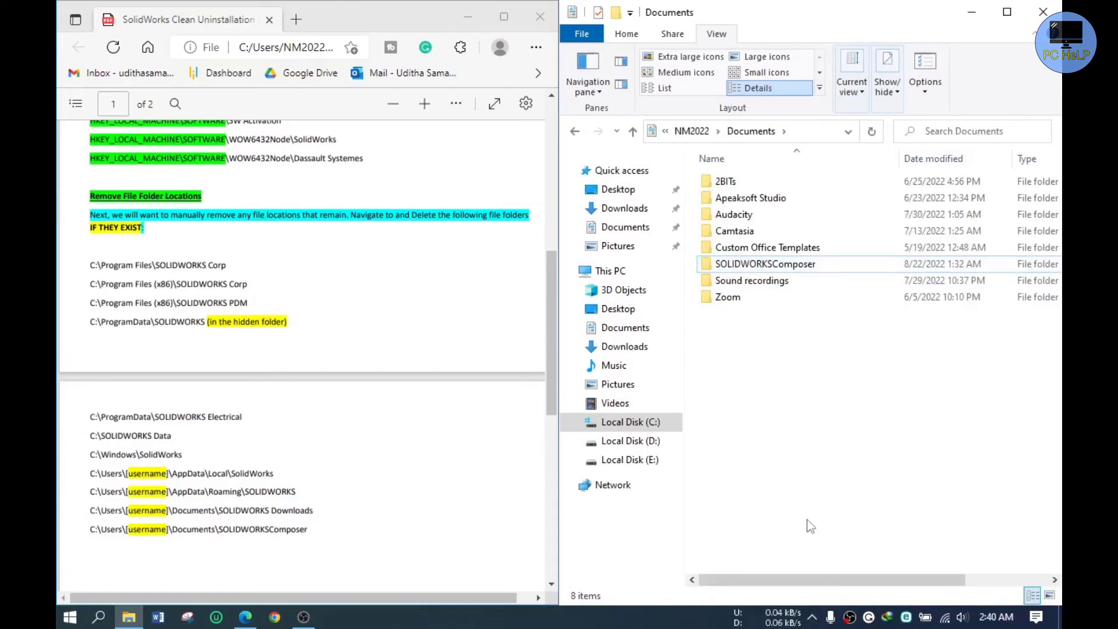
{"action": "right_click", "coordinate": [787, 265]}
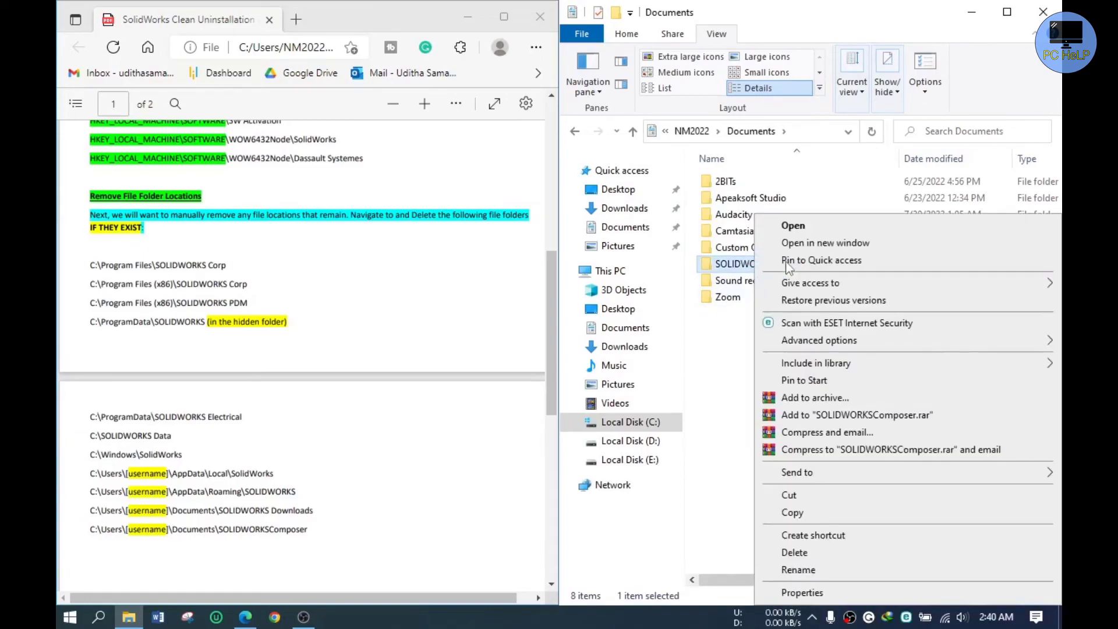
{"action": "left_click", "coordinate": [833, 551]}
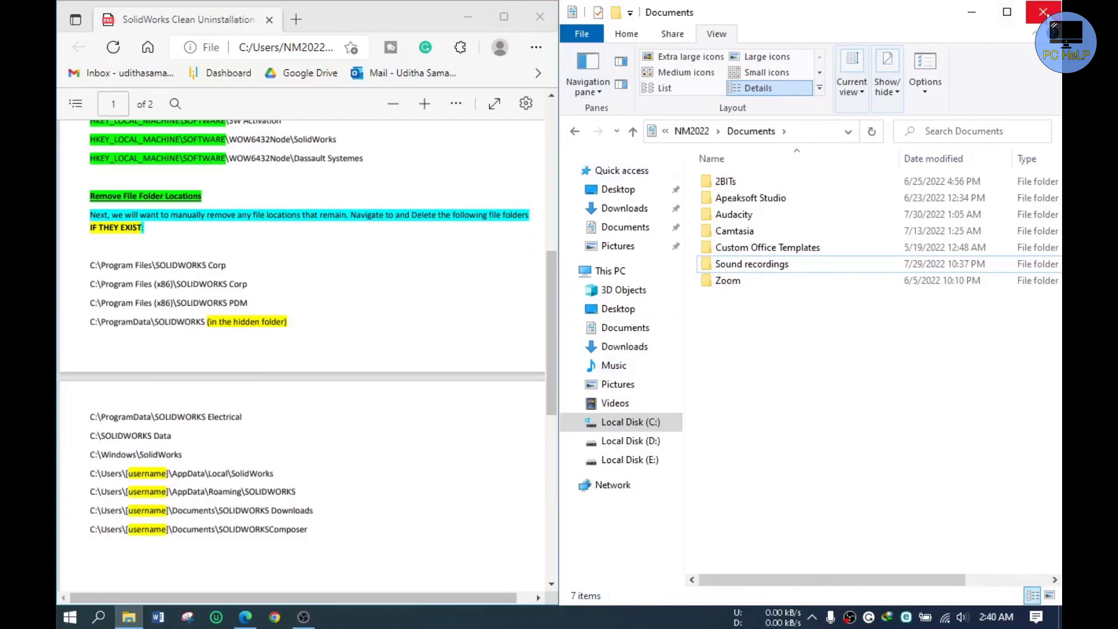
- Close the file browser window and show the uninstallation guide maximized from its beginning
{"action": "left_click", "coordinate": [1043, 11]}
{"action": "left_click", "coordinate": [503, 16]}
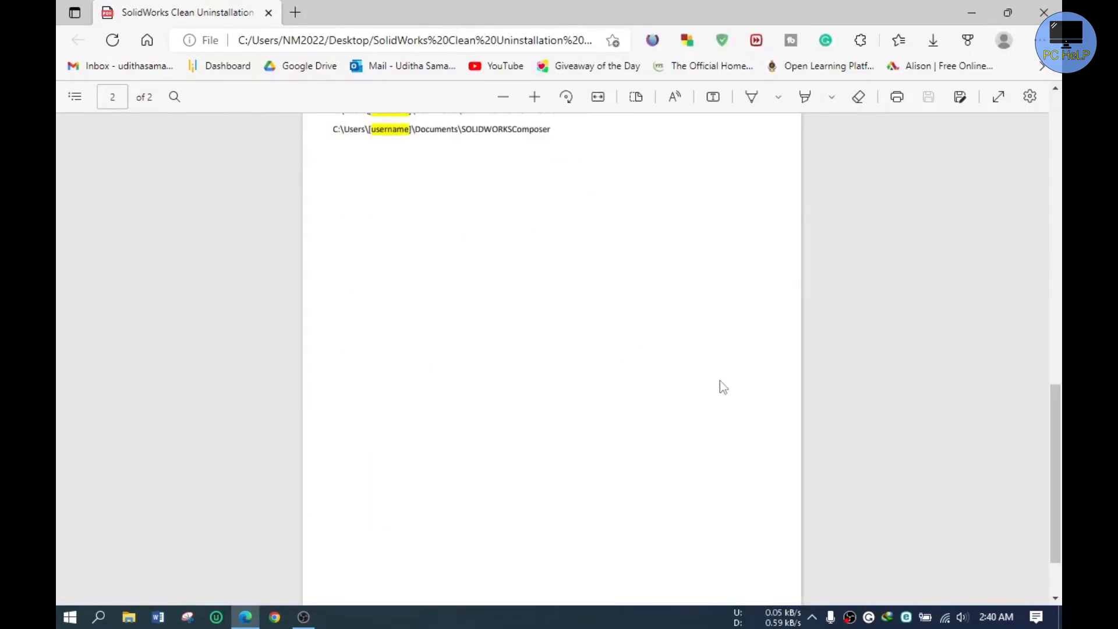
{"action": "scroll", "coordinate": [719, 380], "scroll_direction": "up", "scroll_amount": 8}
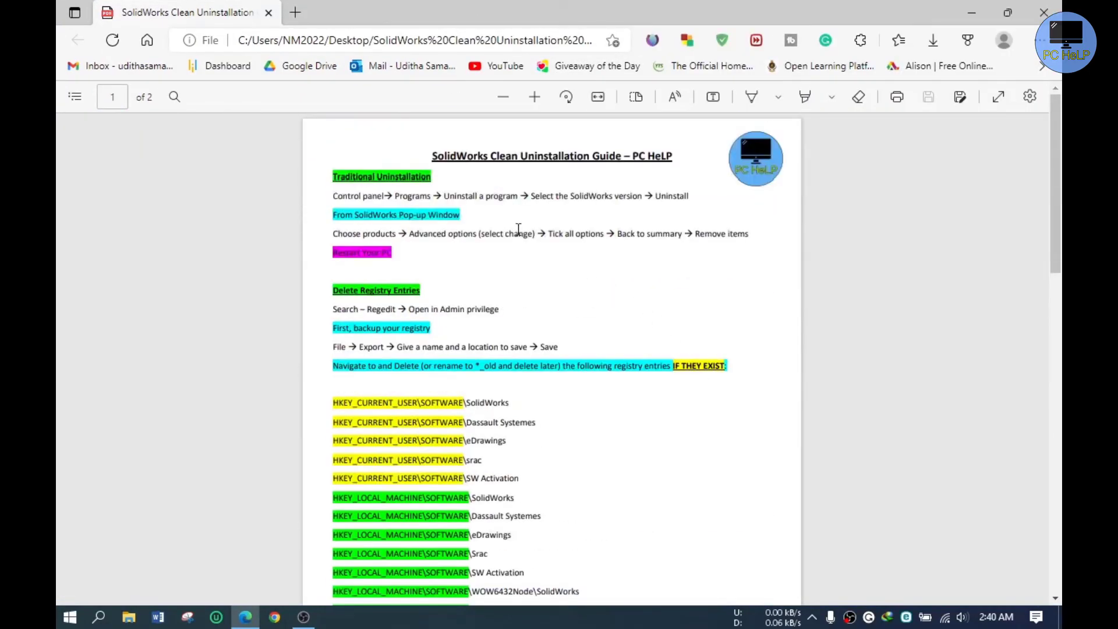